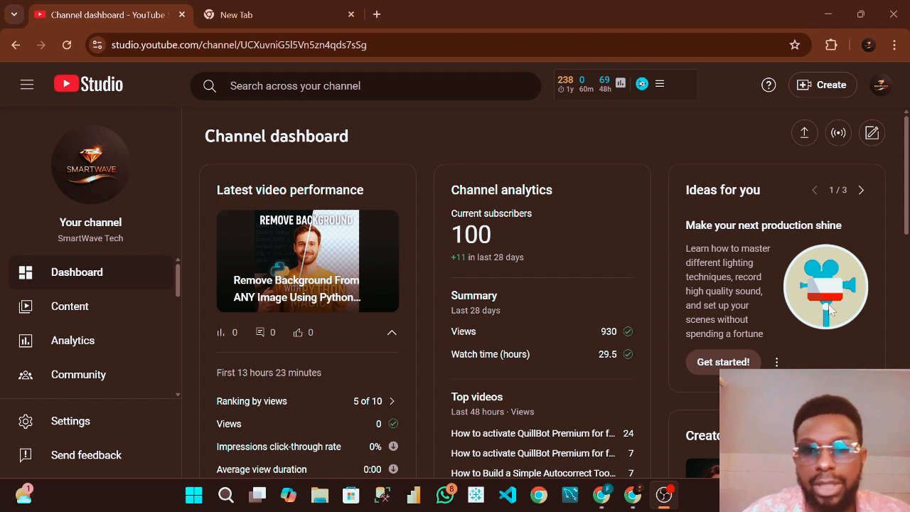
Step: Switch to the Google Docs document The Impact of Virtual Reality and look over its opening pages
{"action": "mouse_move", "coordinate": [636, 499]}
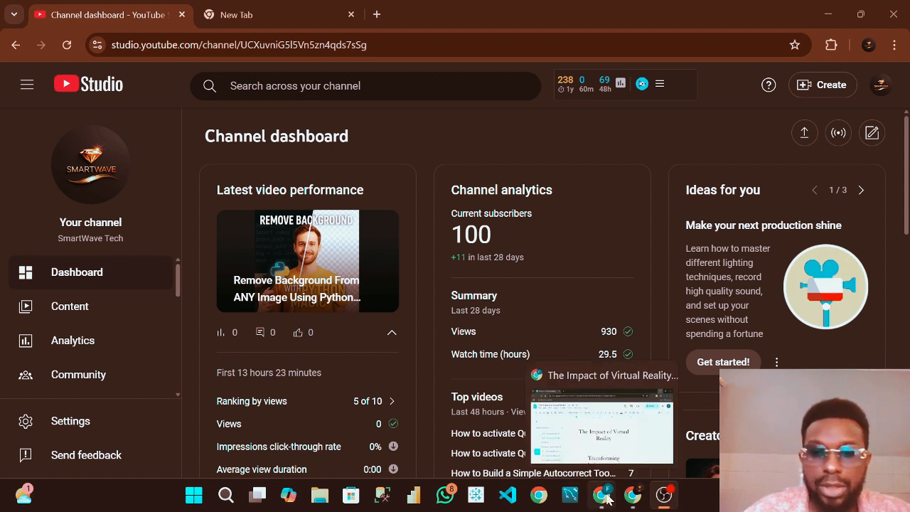
{"action": "left_click", "coordinate": [250, 16]}
{"action": "left_click", "coordinate": [601, 496]}
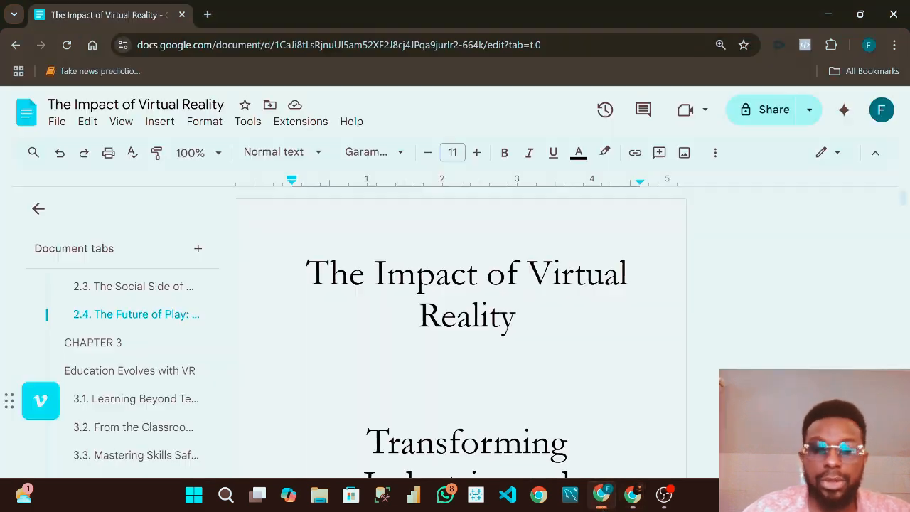
{"action": "scroll", "coordinate": [461, 335], "scroll_direction": "down", "scroll_amount": 15}
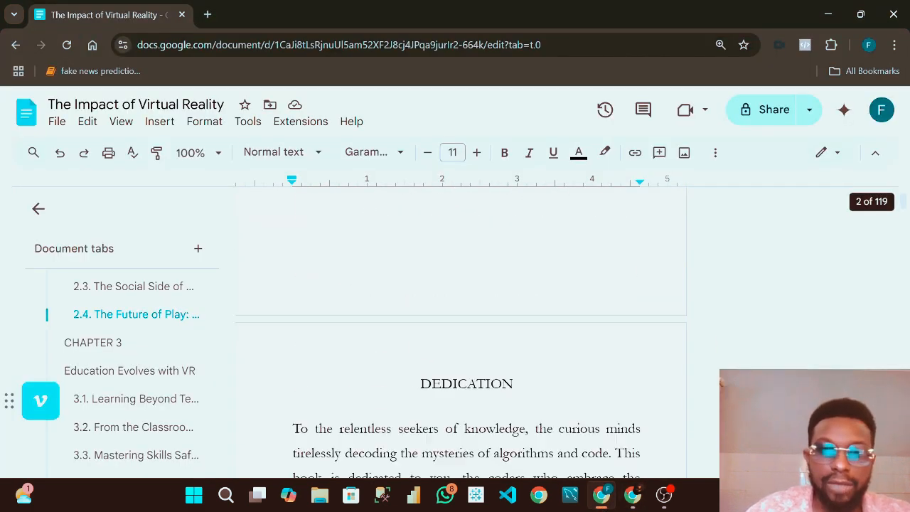
{"action": "scroll", "coordinate": [460, 334], "scroll_direction": "up", "scroll_amount": 15}
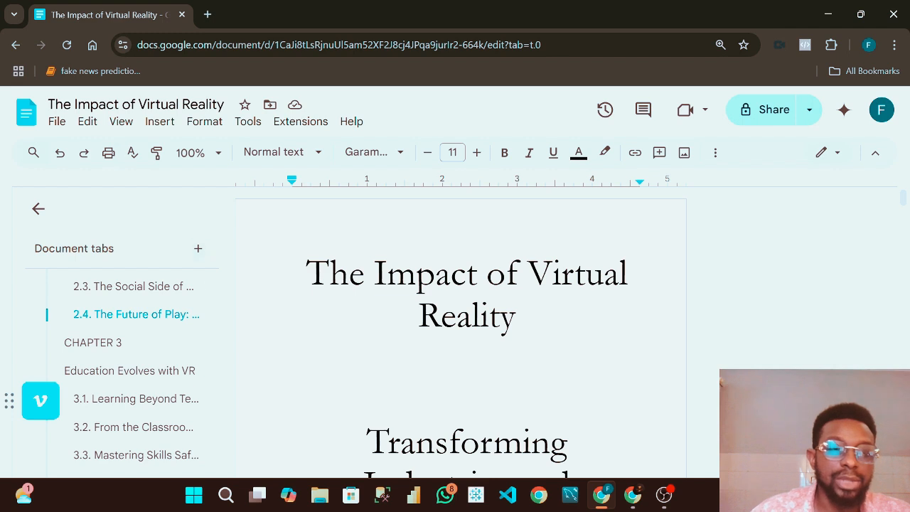
{"action": "scroll", "coordinate": [461, 334], "scroll_direction": "down", "scroll_amount": 2}
{"action": "scroll", "coordinate": [461, 334], "scroll_direction": "up", "scroll_amount": 2}
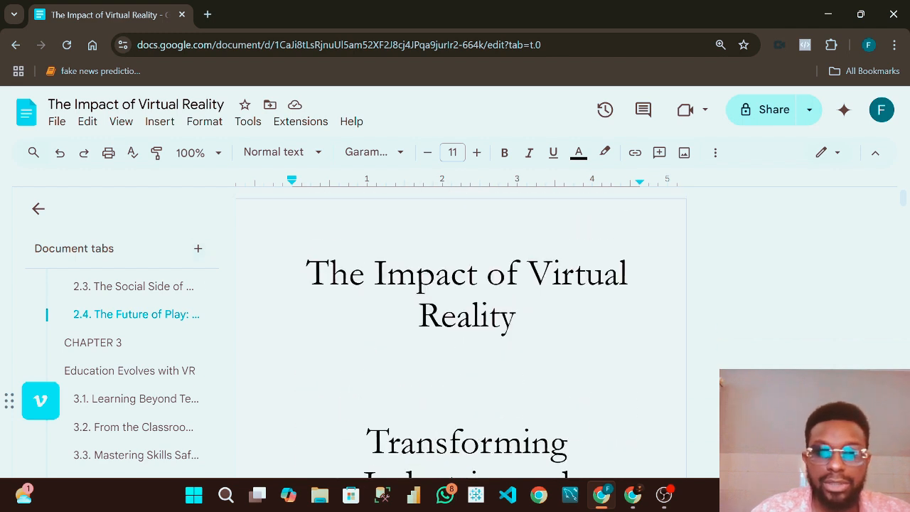
Step: Examine the book title, subtitle and author name on the document's title page
{"action": "left_click_drag", "start_coordinate": [517, 316], "coordinate": [307, 273]}
{"action": "scroll", "coordinate": [462, 320], "scroll_direction": "down", "scroll_amount": 2}
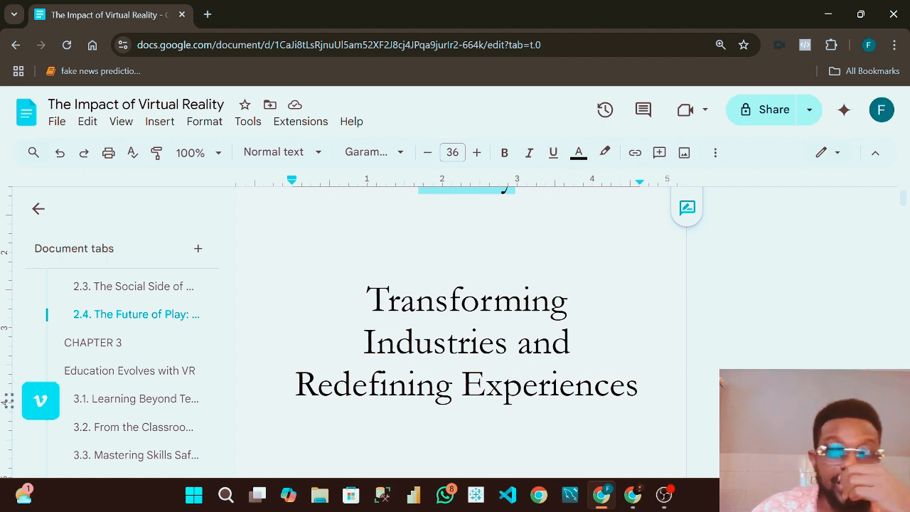
{"action": "left_click", "coordinate": [367, 300]}
{"action": "scroll", "coordinate": [461, 334], "scroll_direction": "down", "scroll_amount": 8}
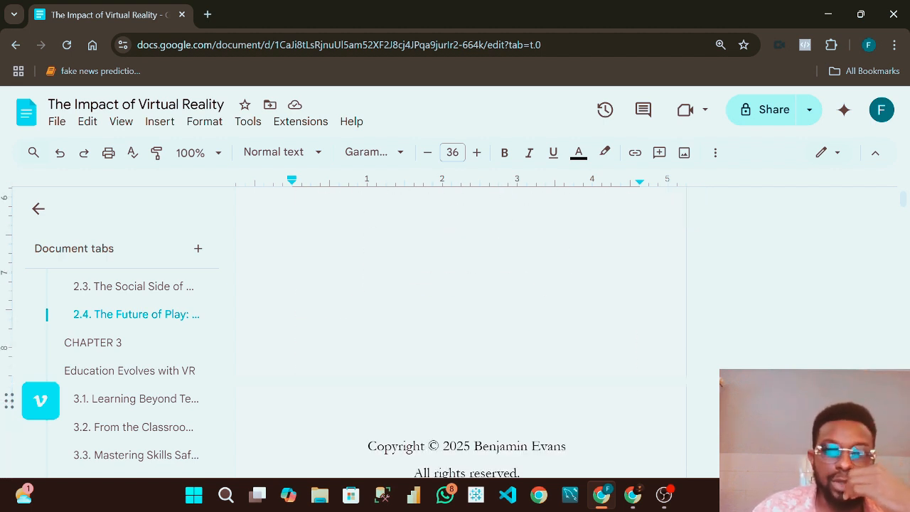
{"action": "scroll", "coordinate": [461, 334], "scroll_direction": "up", "scroll_amount": 5}
{"action": "left_click_drag", "start_coordinate": [526, 317], "coordinate": [408, 317]}
{"action": "left_click", "coordinate": [292, 270]}
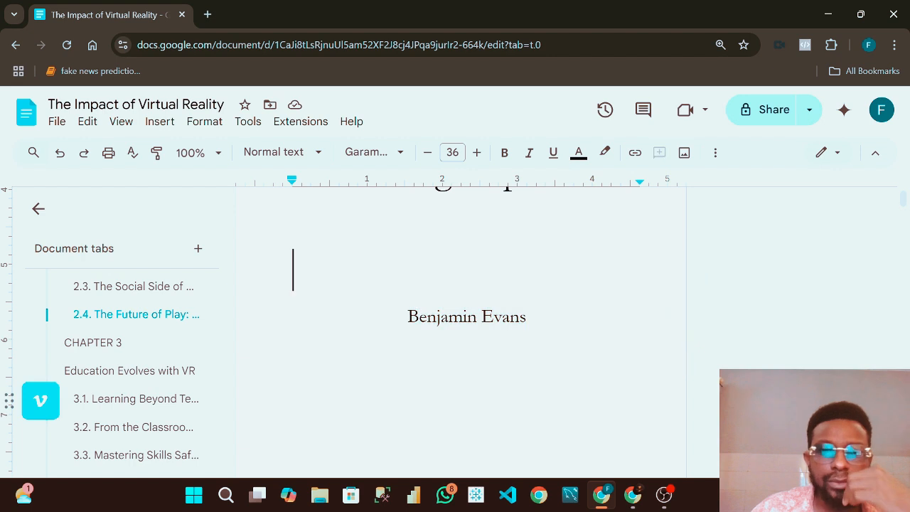
{"action": "scroll", "coordinate": [461, 320], "scroll_direction": "up", "scroll_amount": 4}
{"action": "scroll", "coordinate": [461, 320], "scroll_direction": "up", "scroll_amount": 1}
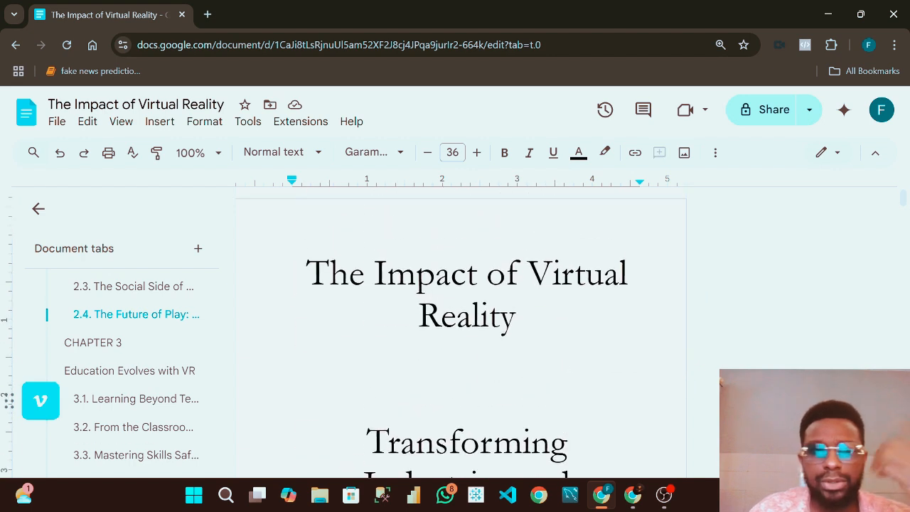
Step: Download the book document as a PDF
{"action": "left_click", "coordinate": [58, 122]}
{"action": "mouse_move", "coordinate": [158, 302]}
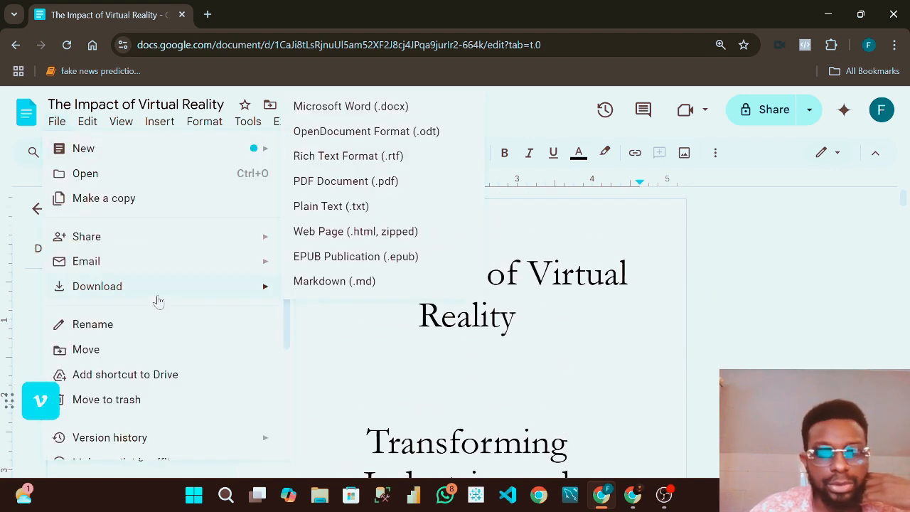
{"action": "left_click", "coordinate": [420, 180]}
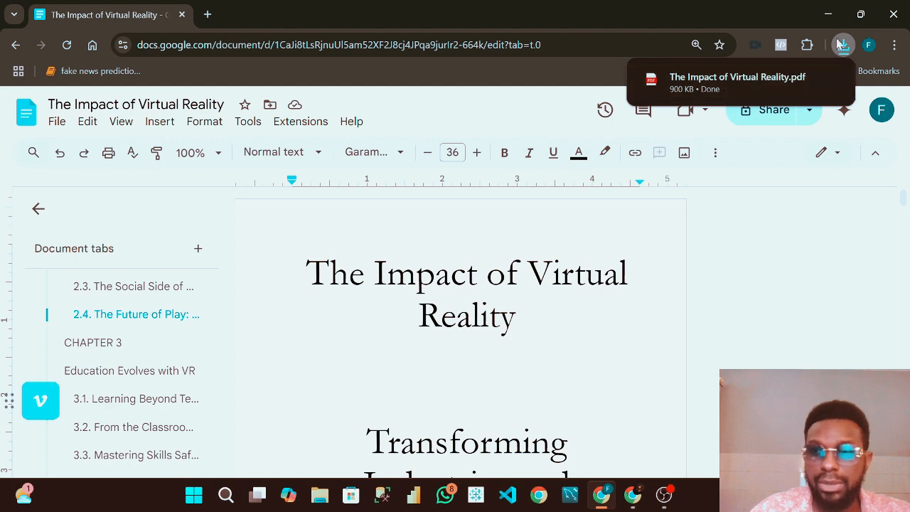
Step: Switch to ChatGPT in the other browser window and attach The Impact of Virtual Reality PDF from the Downloads folder
{"action": "left_click", "coordinate": [827, 15]}
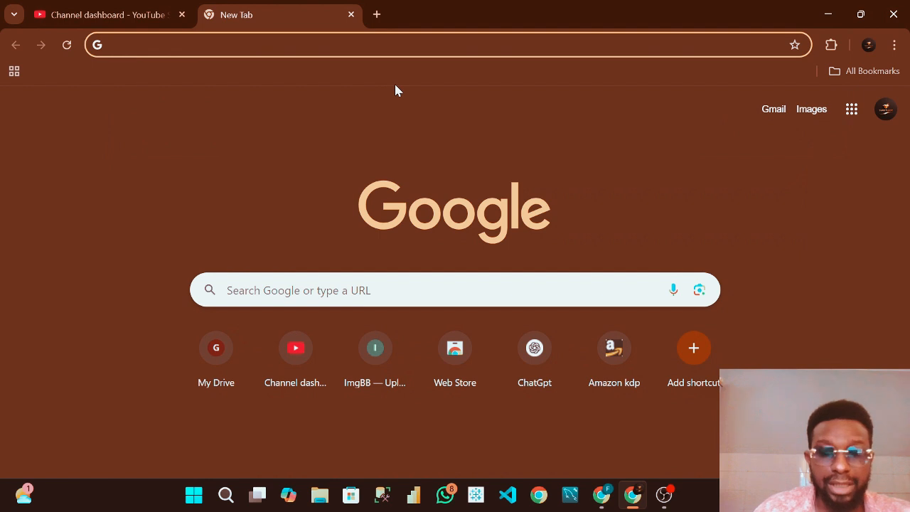
{"action": "left_click", "coordinate": [534, 347]}
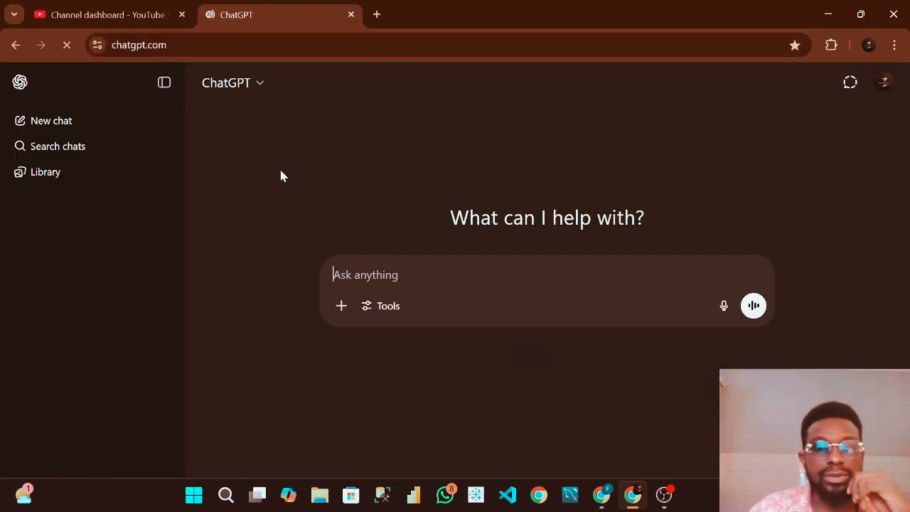
{"action": "left_click", "coordinate": [340, 311]}
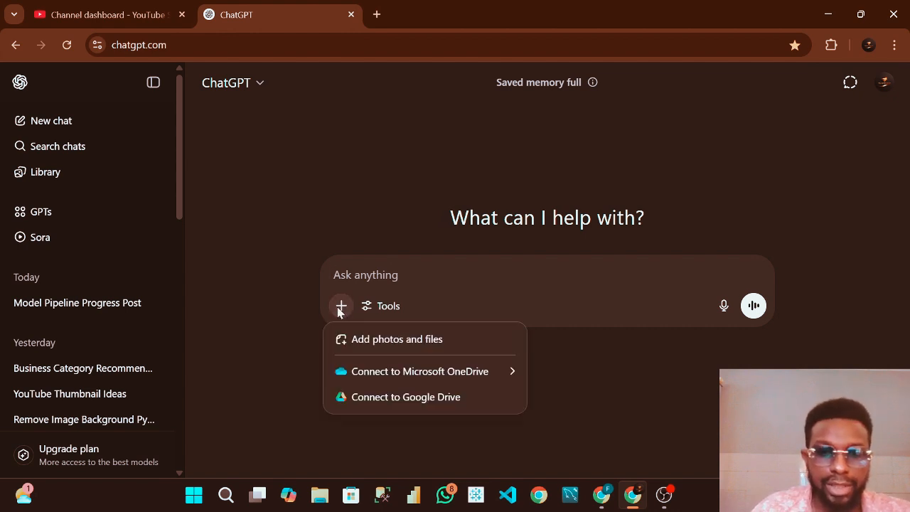
{"action": "left_click", "coordinate": [419, 340]}
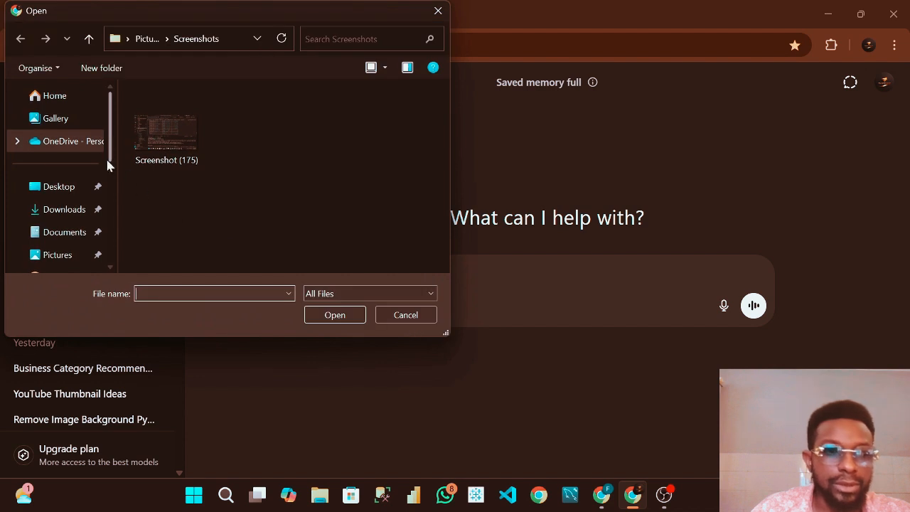
{"action": "left_click", "coordinate": [75, 211]}
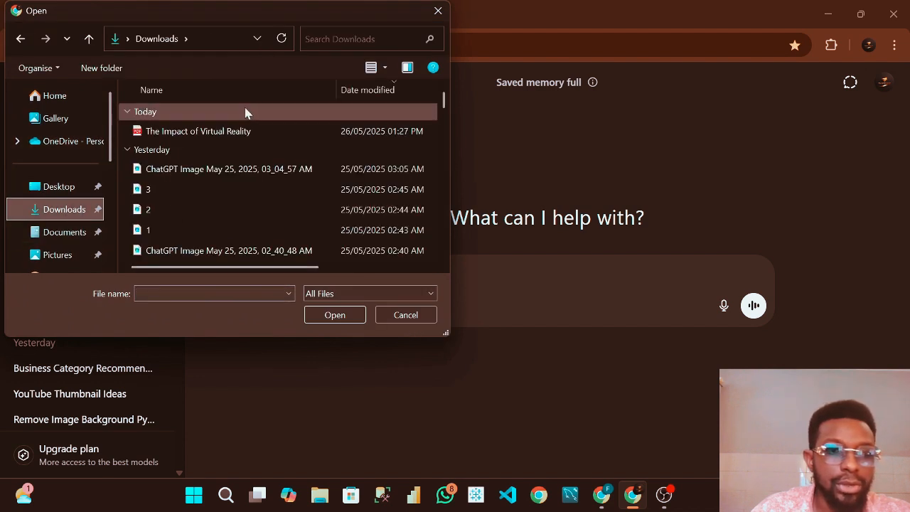
{"action": "left_click", "coordinate": [246, 133]}
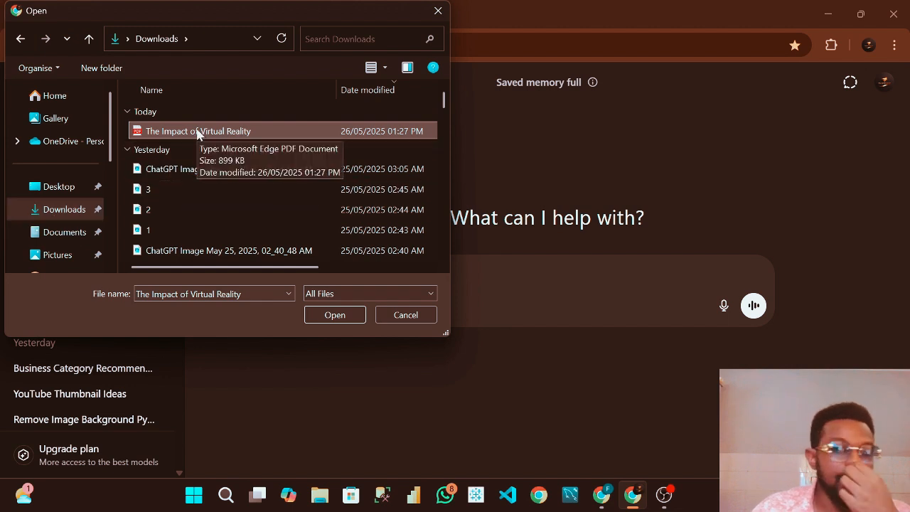
{"action": "left_click", "coordinate": [339, 314]}
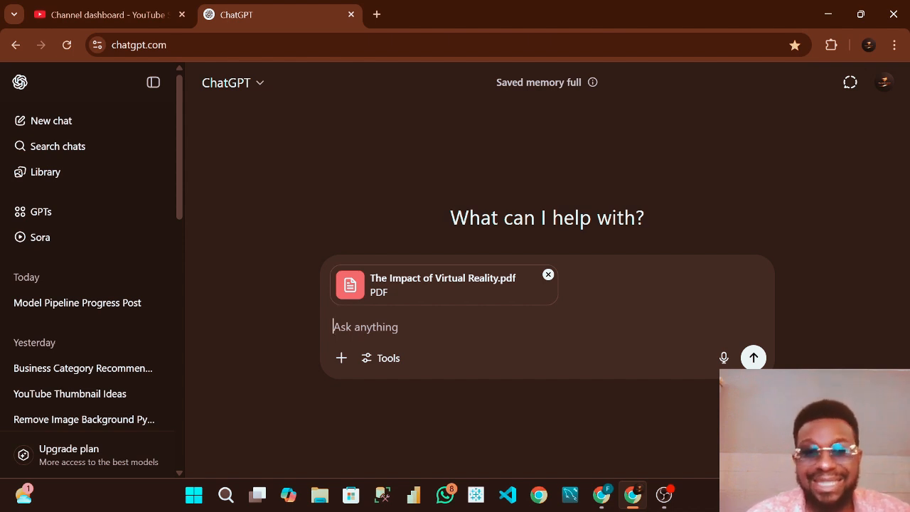
Step: Send the prompt "design a book cover of th" with the attached PDF
{"action": "type", "text": "design"}
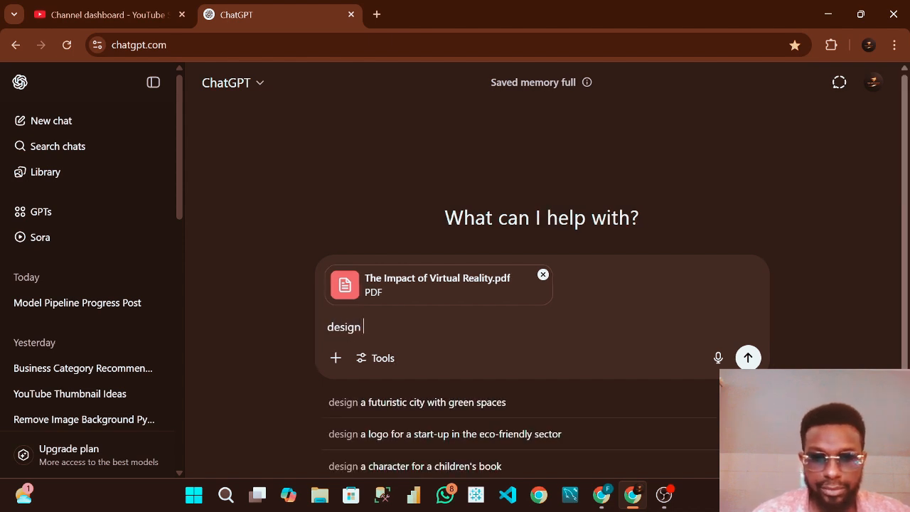
{"action": "type", "text": " a boo"}
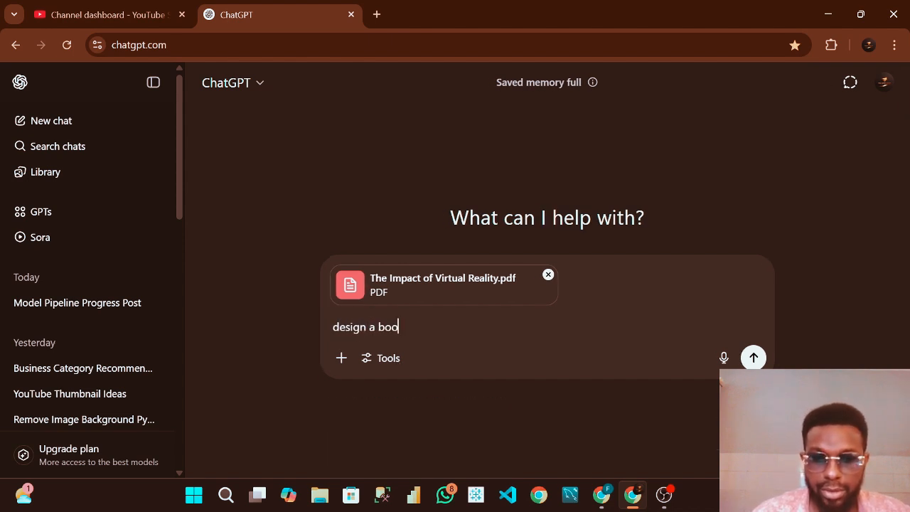
{"action": "type", "text": "k cover "}
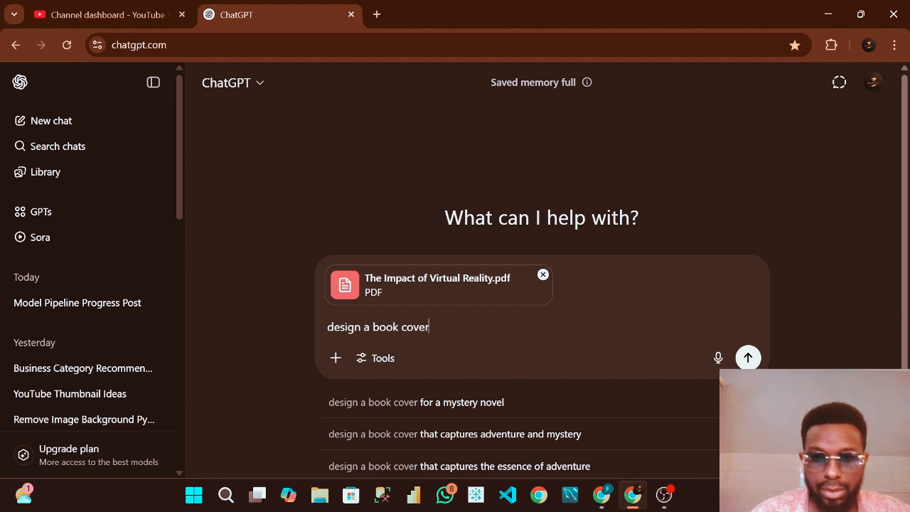
{"action": "type", "text": "of th"}
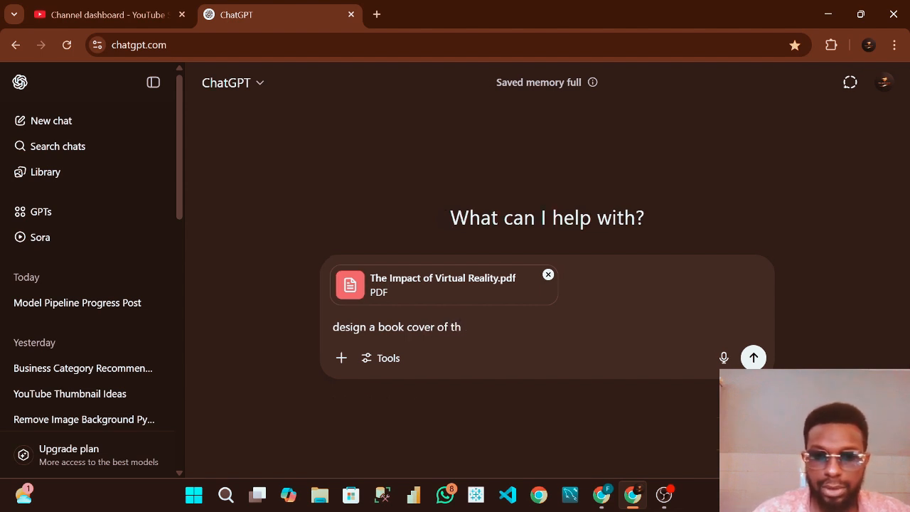
{"action": "key", "text": "Return"}
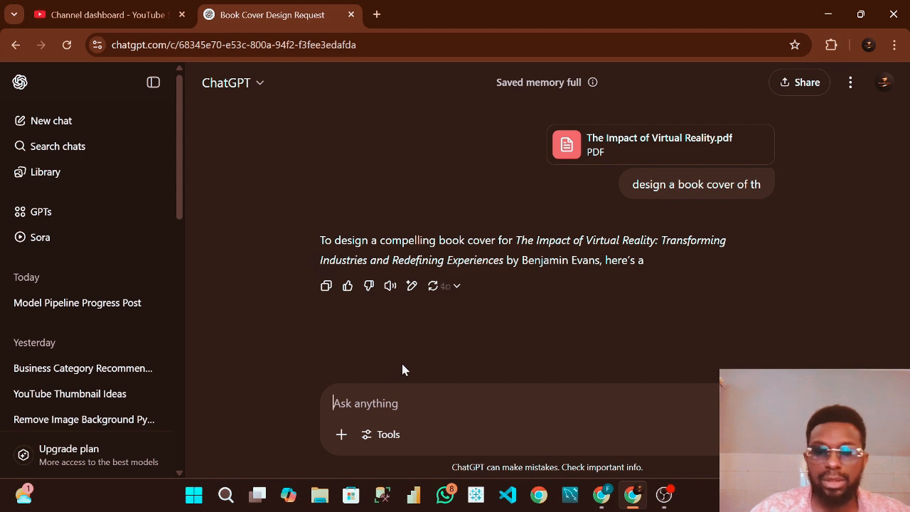
Step: Attach The Impact of Virtual Reality PDF to a new message in the same chat and begin it with "design"
{"action": "left_click", "coordinate": [343, 441]}
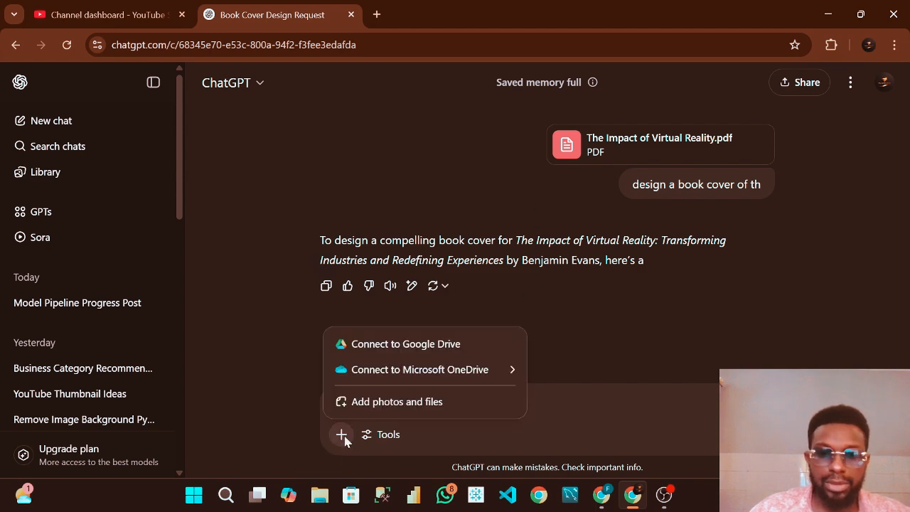
{"action": "left_click", "coordinate": [393, 403]}
{"action": "left_click", "coordinate": [169, 131]}
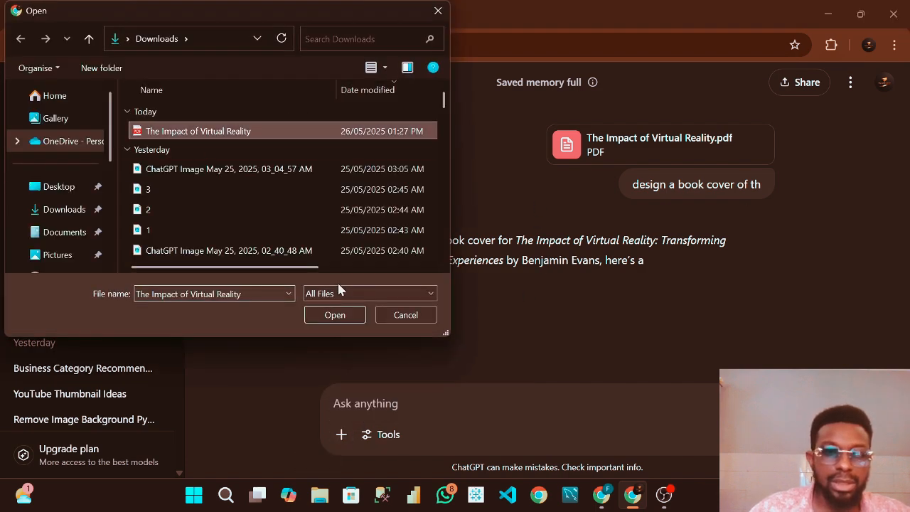
{"action": "left_click", "coordinate": [348, 321]}
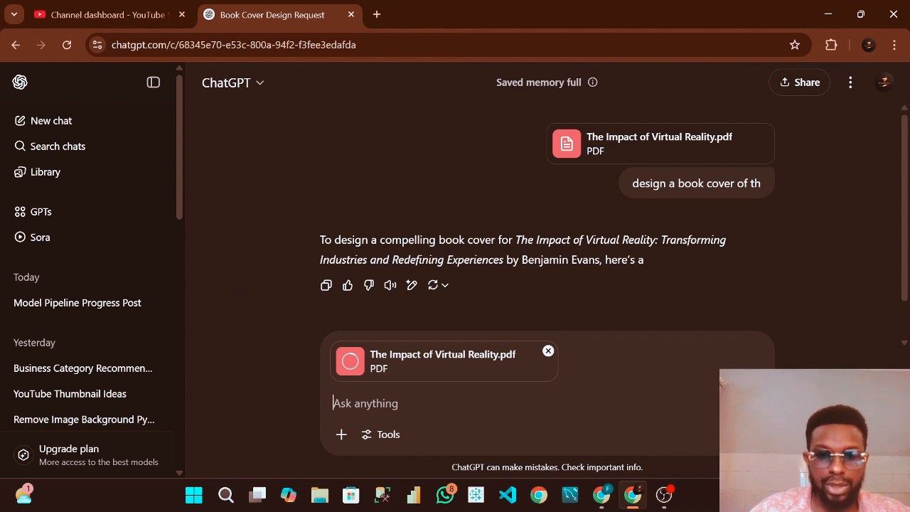
{"action": "type", "text": "design "}
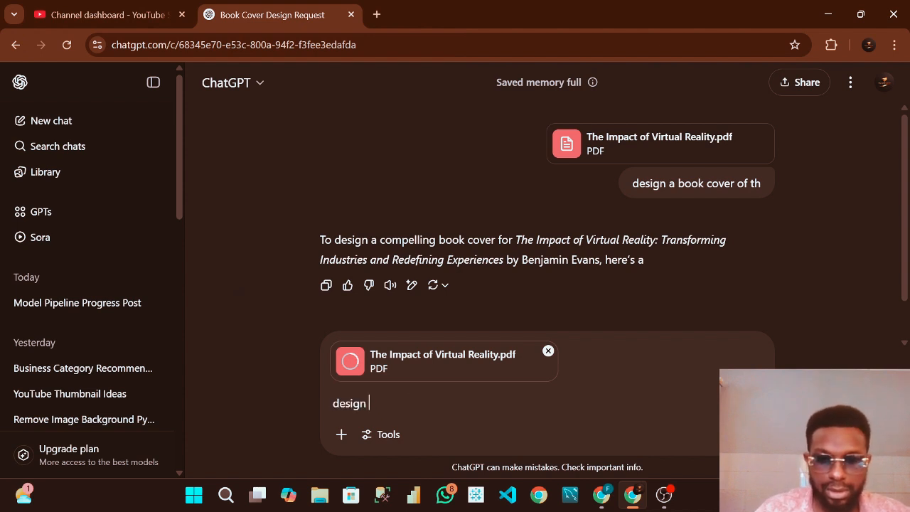
{"action": "type", "text": "book cov"}
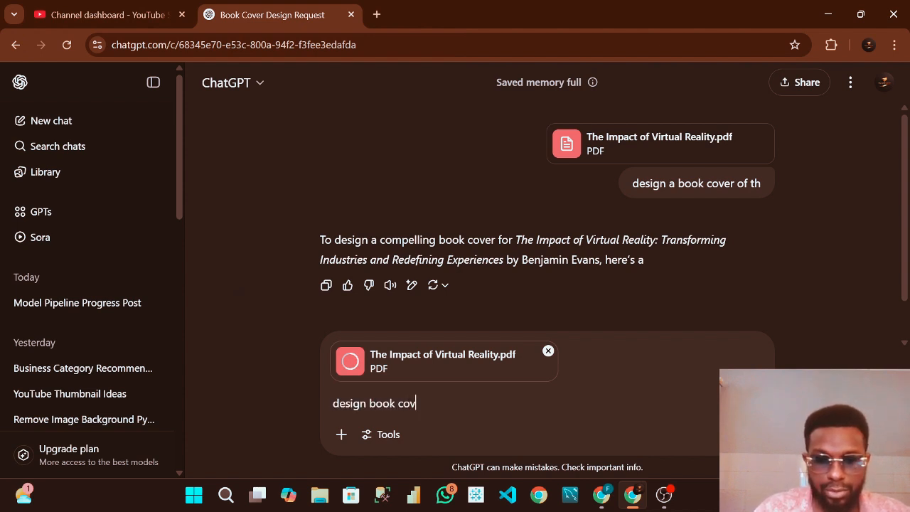
{"action": "type", "text": "er for"}
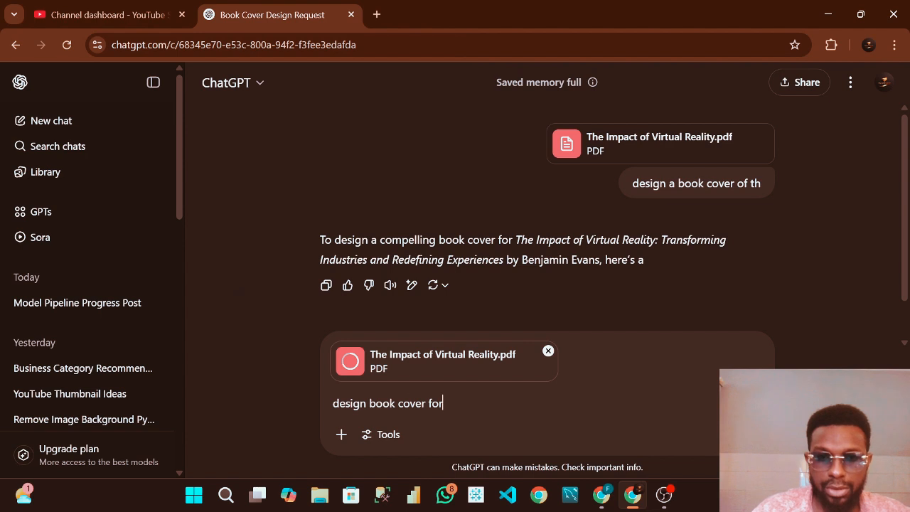
{"action": "type", "text": " me o"}
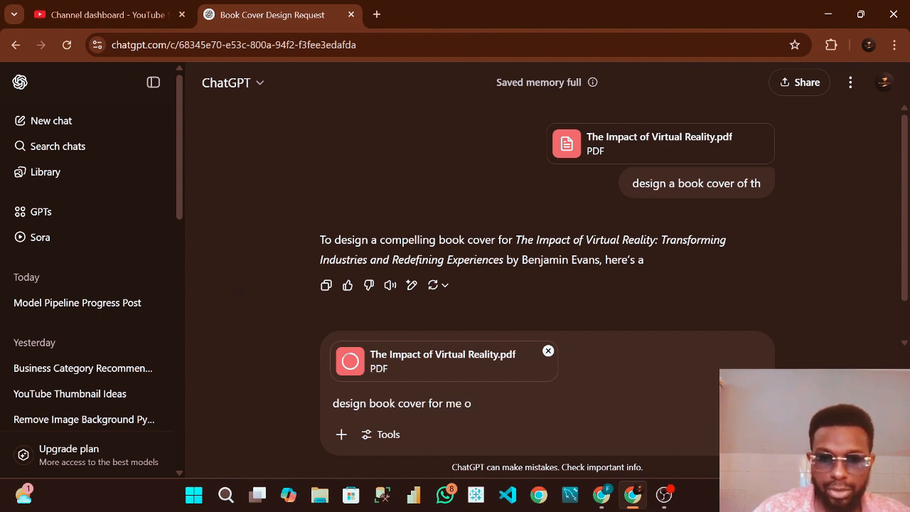
{"action": "type", "text": "n this"}
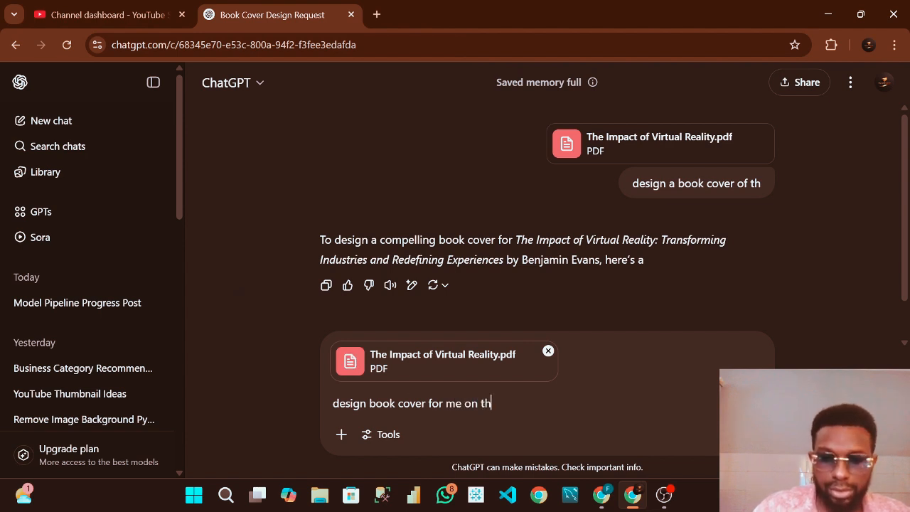
{"action": "key", "text": "BackSpace"}
{"action": "key", "text": "BackSpace"}
{"action": "key", "text": "BackSpace"}
{"action": "key", "text": "BackSpace"}
{"action": "key", "text": "BackSpace"}
{"action": "key", "text": "BackSpace"}
{"action": "key", "text": "BackSpace"}
{"action": "key", "text": "BackSpace"}
{"action": "key", "text": "BackSpace"}
{"action": "key", "text": "BackSpace"}
{"action": "key", "text": "BackSpace"}
{"action": "key", "text": "BackSpace"}
{"action": "key", "text": "BackSpace"}
{"action": "key", "text": "BackSpace"}
{"action": "key", "text": "BackSpace"}
{"action": "key", "text": "BackSpace"}
{"action": "key", "text": "BackSpace"}
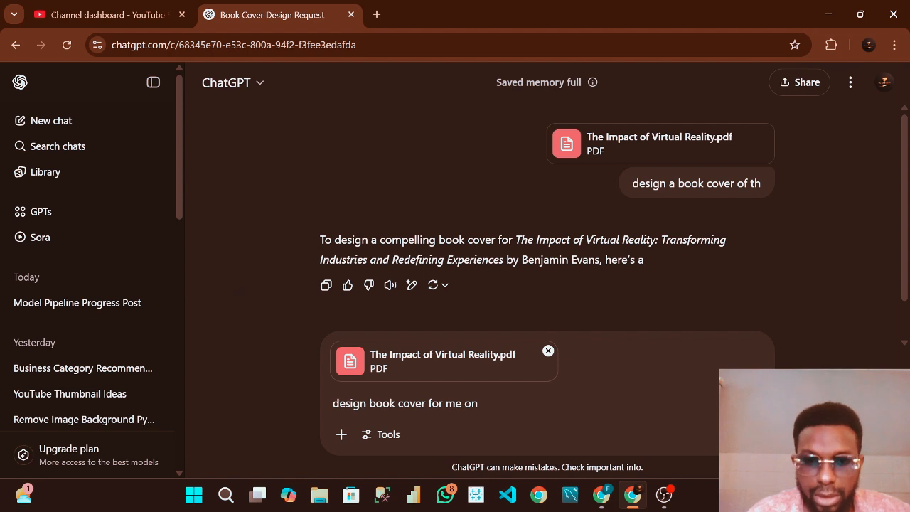
{"action": "key", "text": "BackSpace"}
{"action": "key", "text": "BackSpace"}
{"action": "key", "text": "BackSpace"}
{"action": "key", "text": "BackSpace"}
{"action": "key", "text": "BackSpace"}
{"action": "key", "text": "BackSpace"}
{"action": "key", "text": "BackSpace"}
{"action": "key", "text": "BackSpace"}
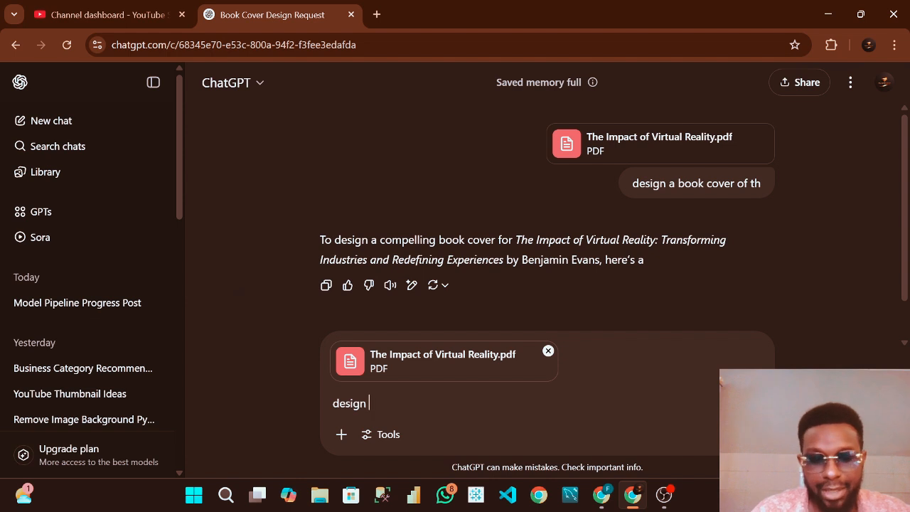
Step: Complete and send the prompt "design the book cover of this book with the size 6 by 9 inch" with the attached PDF
{"action": "type", "text": "this"}
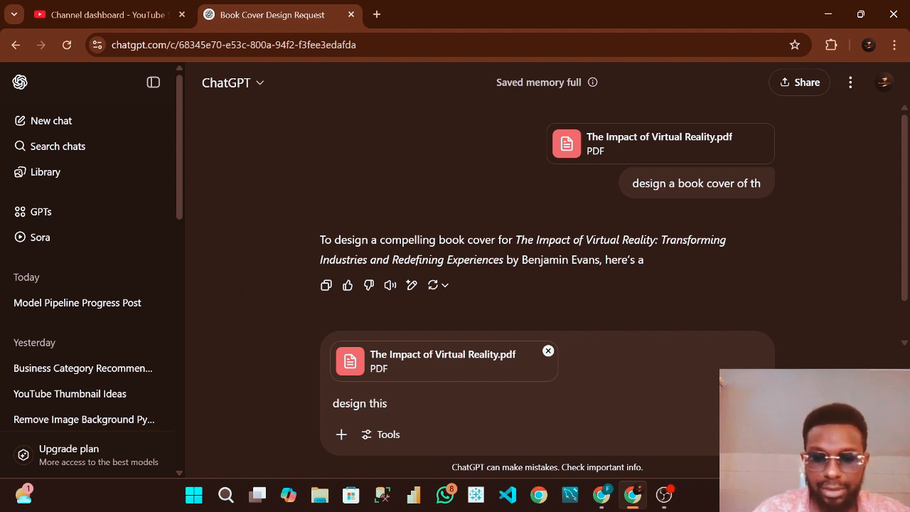
{"action": "key", "text": "BackSpace"}
{"action": "key", "text": "BackSpace"}
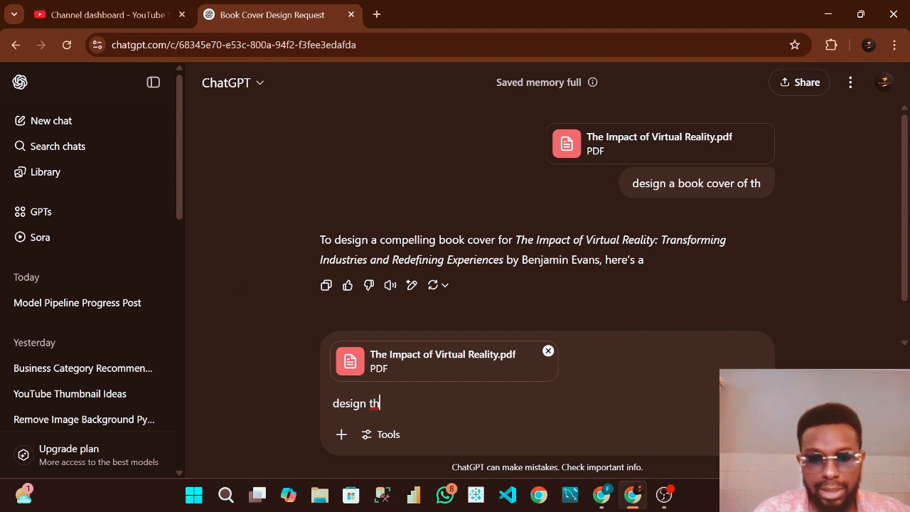
{"action": "type", "text": "e book"}
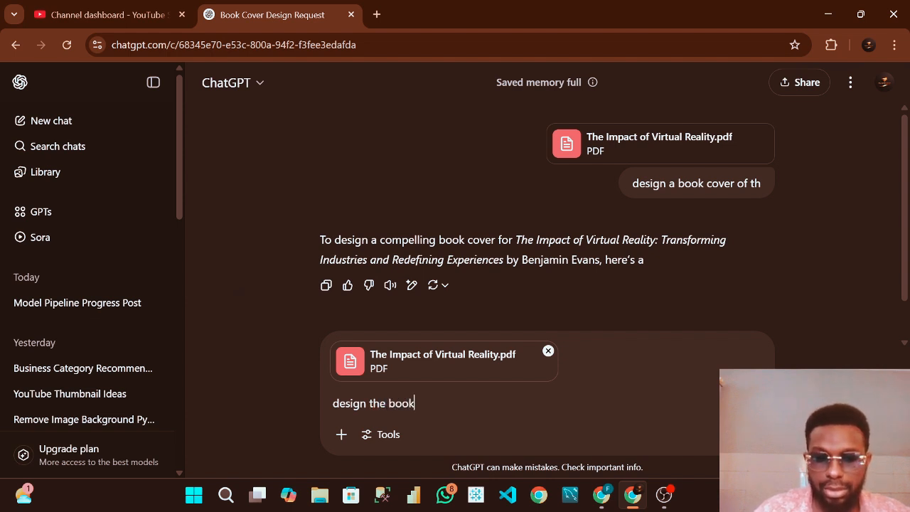
{"action": "type", "text": " cover of t"}
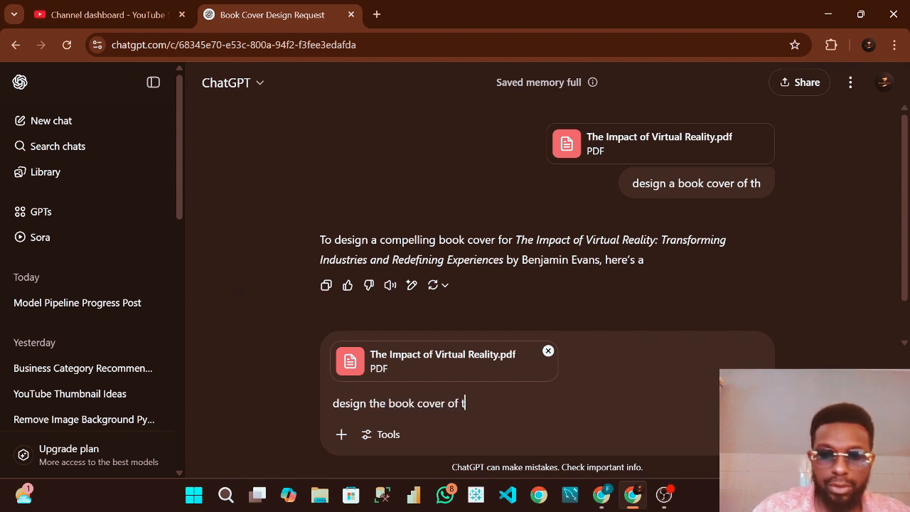
{"action": "type", "text": "his book"}
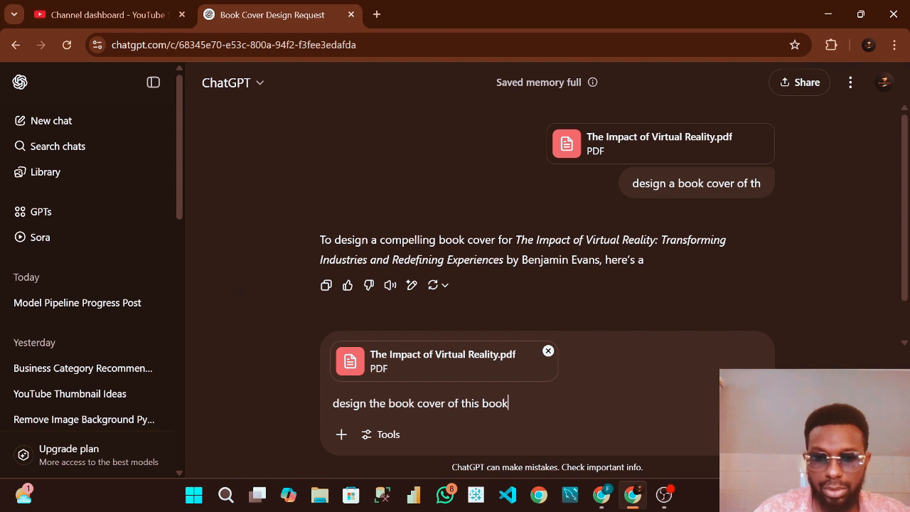
{"action": "type", "text": " with the "}
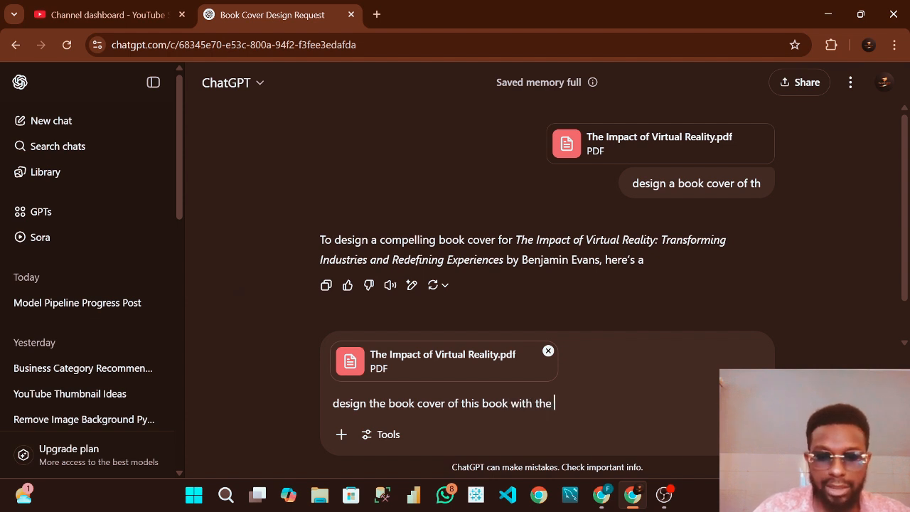
{"action": "type", "text": "size"}
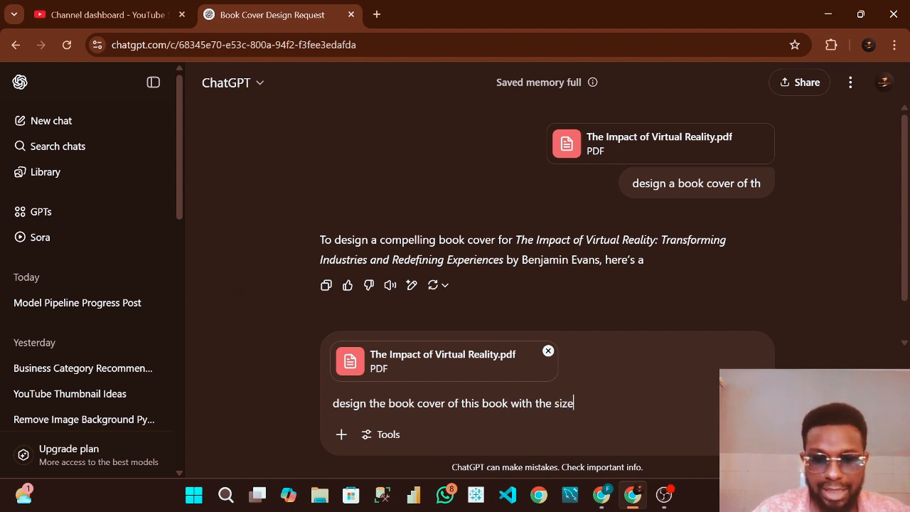
{"action": "type", "text": " 6 by 9 "}
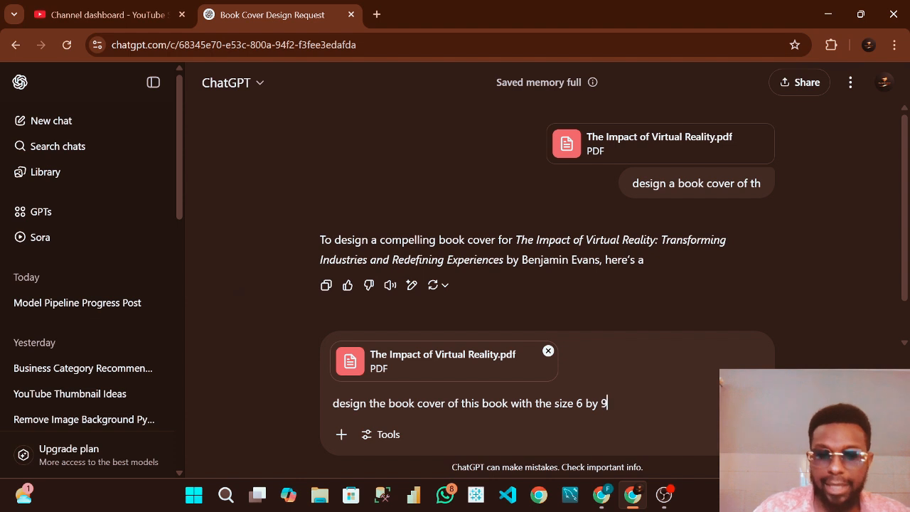
{"action": "type", "text": "inch"}
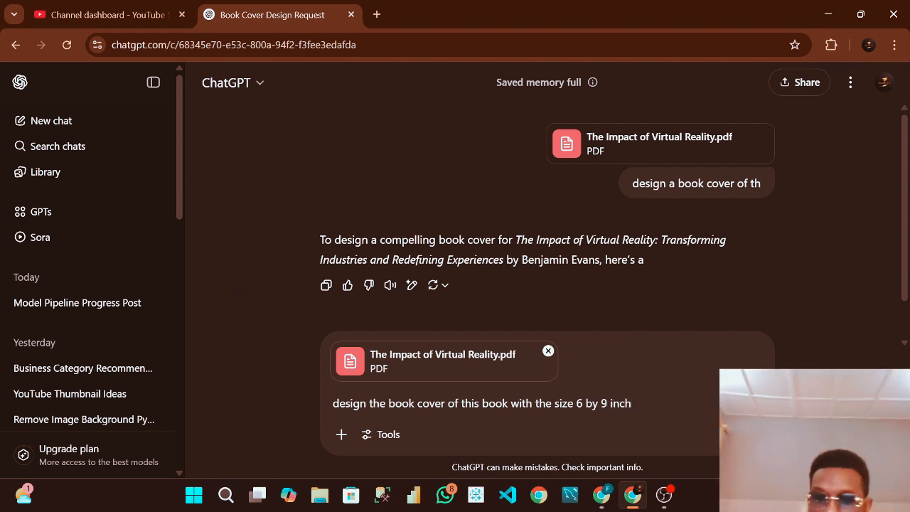
{"action": "key", "text": "Return"}
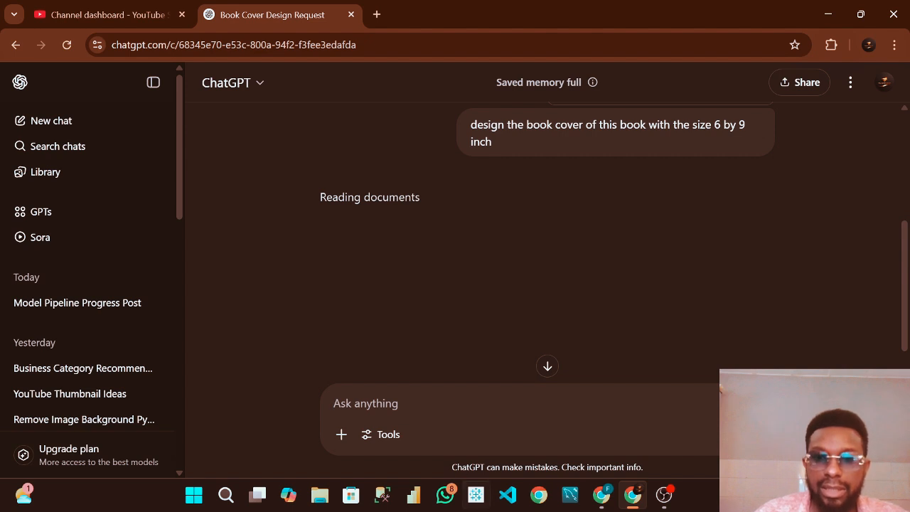
Step: Check the progress of the book cover image being generated in the chat
{"action": "left_click", "coordinate": [665, 496]}
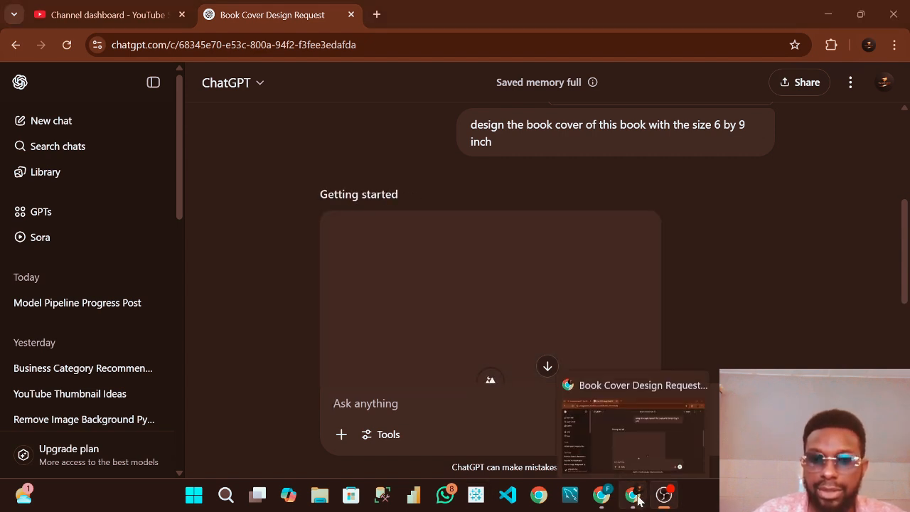
{"action": "left_click", "coordinate": [636, 498]}
{"action": "scroll", "coordinate": [527, 213], "scroll_direction": "down", "scroll_amount": 3}
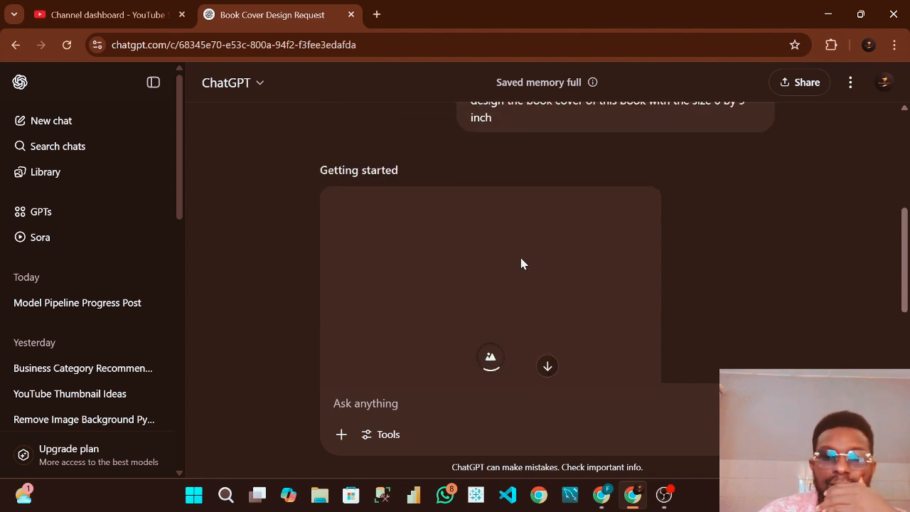
{"action": "scroll", "coordinate": [522, 263], "scroll_direction": "up", "scroll_amount": 3}
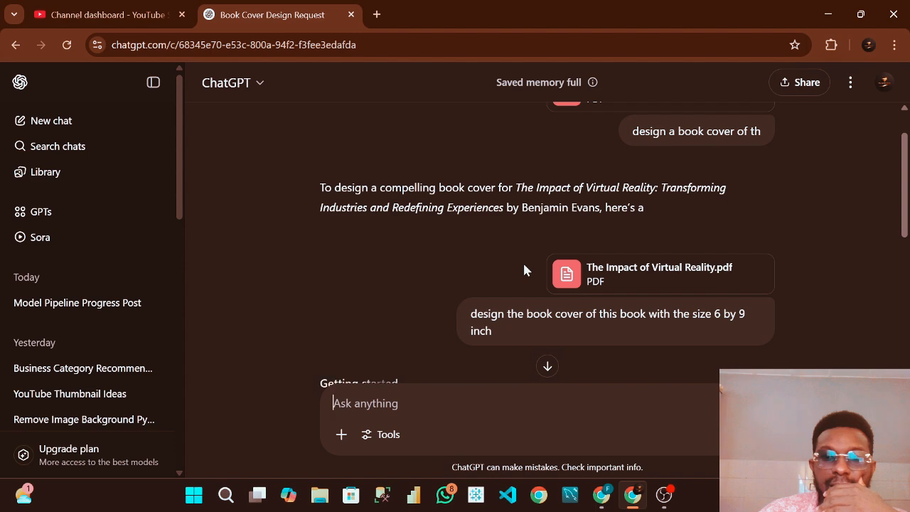
{"action": "scroll", "coordinate": [524, 266], "scroll_direction": "down", "scroll_amount": 5}
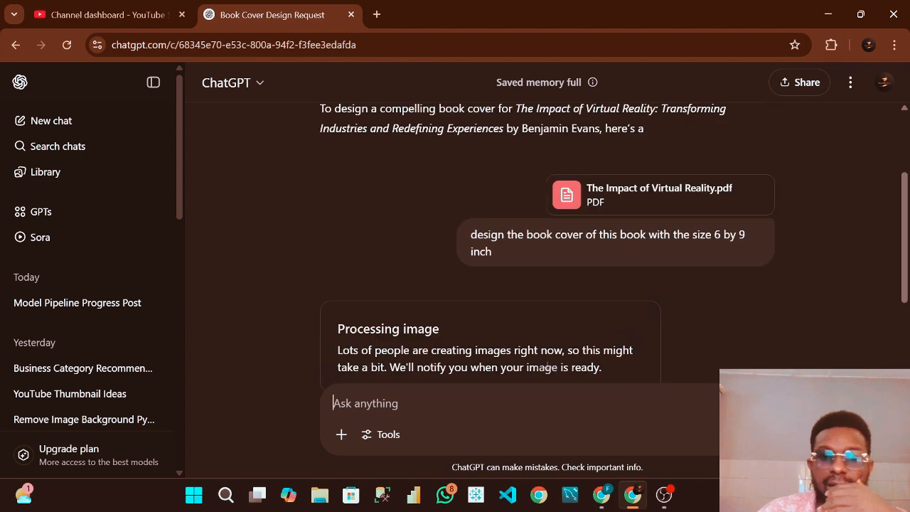
{"action": "scroll", "coordinate": [524, 278], "scroll_direction": "down", "scroll_amount": 3}
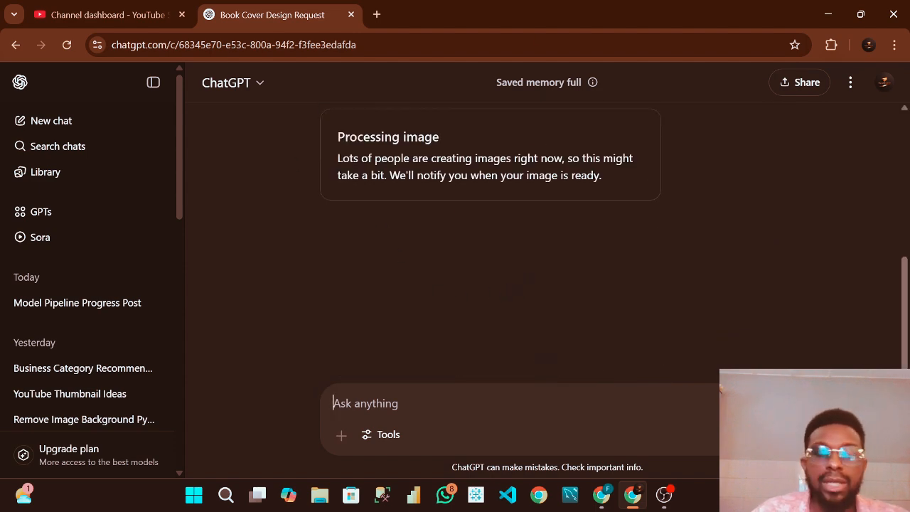
{"action": "scroll", "coordinate": [443, 159], "scroll_direction": "up", "scroll_amount": 4}
{"action": "scroll", "coordinate": [443, 163], "scroll_direction": "down", "scroll_amount": 4}
{"action": "scroll", "coordinate": [445, 196], "scroll_direction": "up", "scroll_amount": 1}
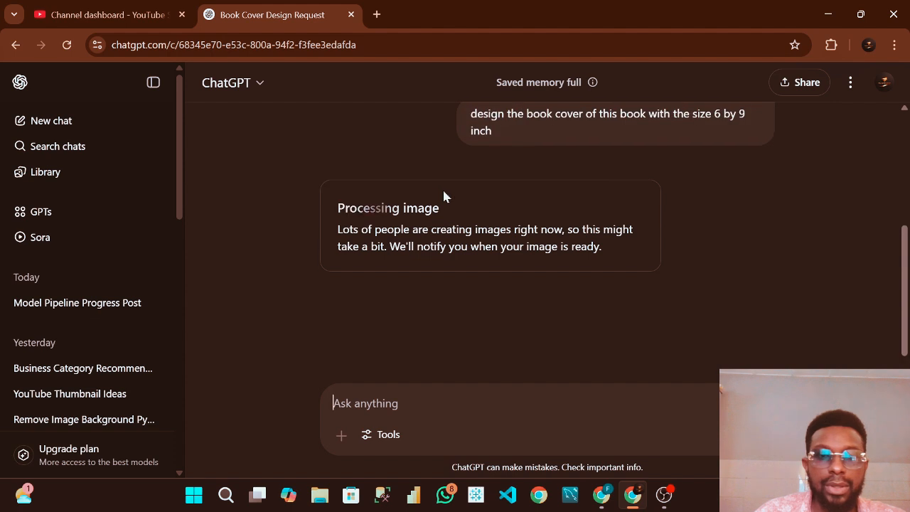
Step: Try to attach The Impact of Virtual Reality PDF to a fresh ChatGPT chat in a new browser tab
{"action": "left_click", "coordinate": [377, 14]}
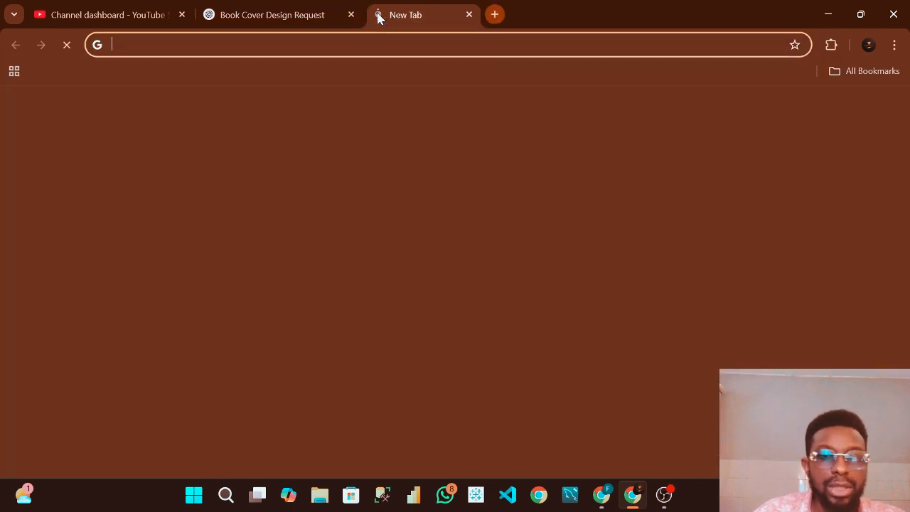
{"action": "left_click", "coordinate": [532, 367]}
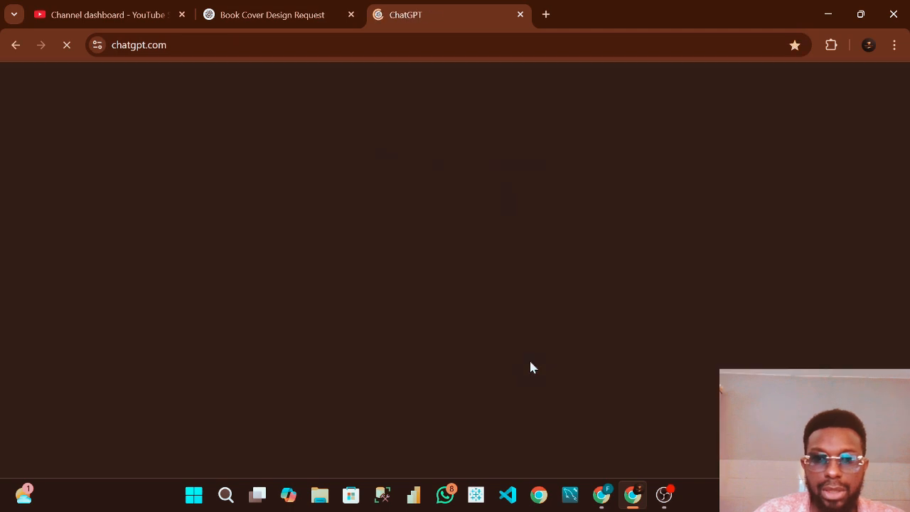
{"action": "left_click", "coordinate": [342, 307]}
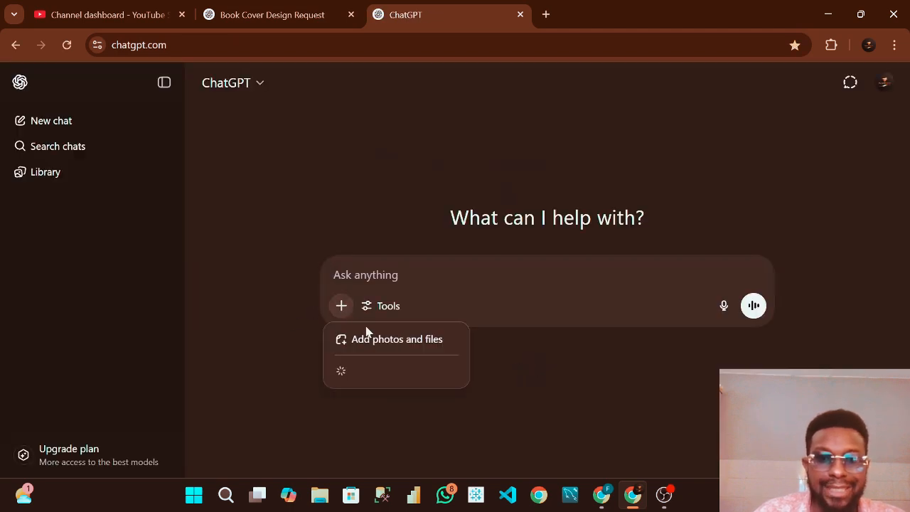
{"action": "left_click", "coordinate": [373, 340]}
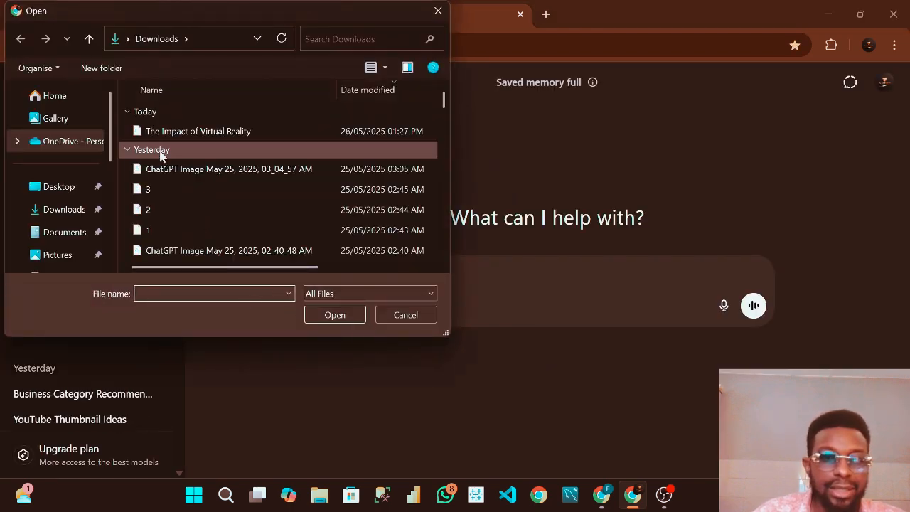
{"action": "left_click", "coordinate": [167, 132]}
{"action": "left_click", "coordinate": [346, 317]}
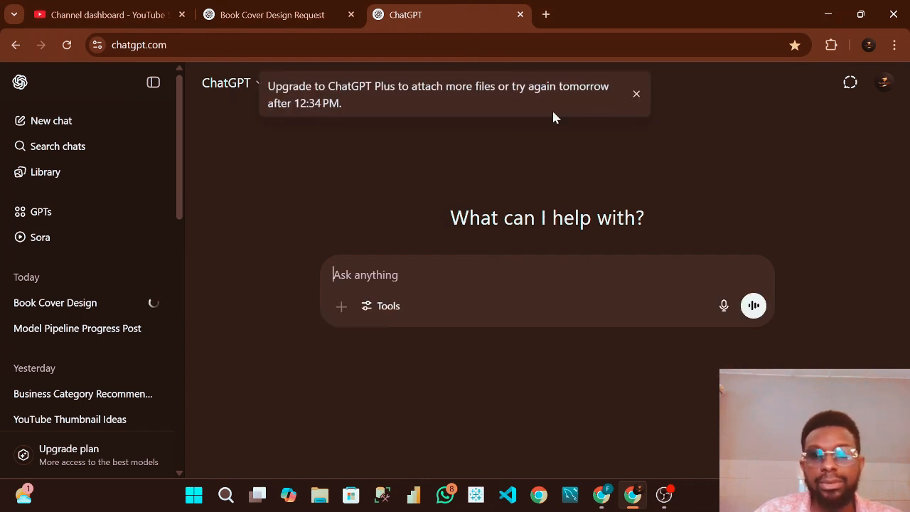
{"action": "left_click", "coordinate": [637, 94]}
{"action": "left_click", "coordinate": [341, 305]}
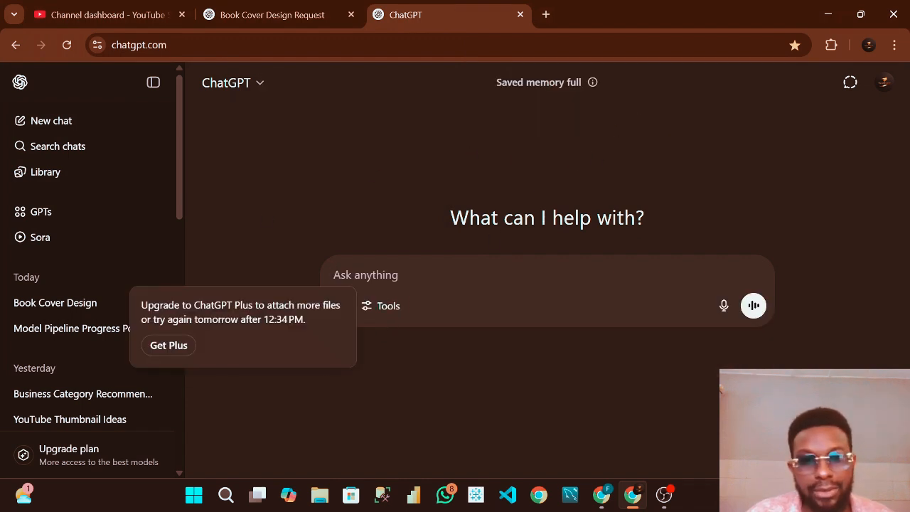
Step: Switch to the Folktale Chrome profile, keeping only its ChatGPT tab open
{"action": "left_click", "coordinate": [869, 45]}
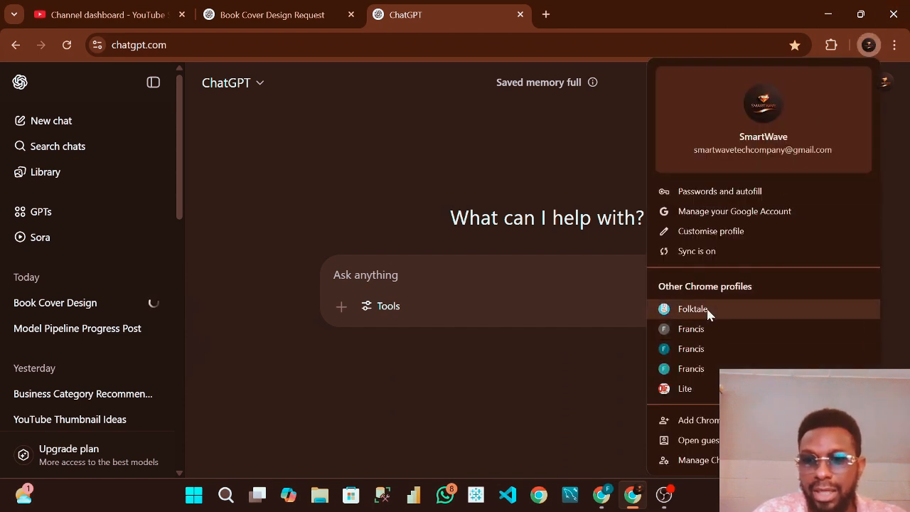
{"action": "left_click", "coordinate": [652, 313]}
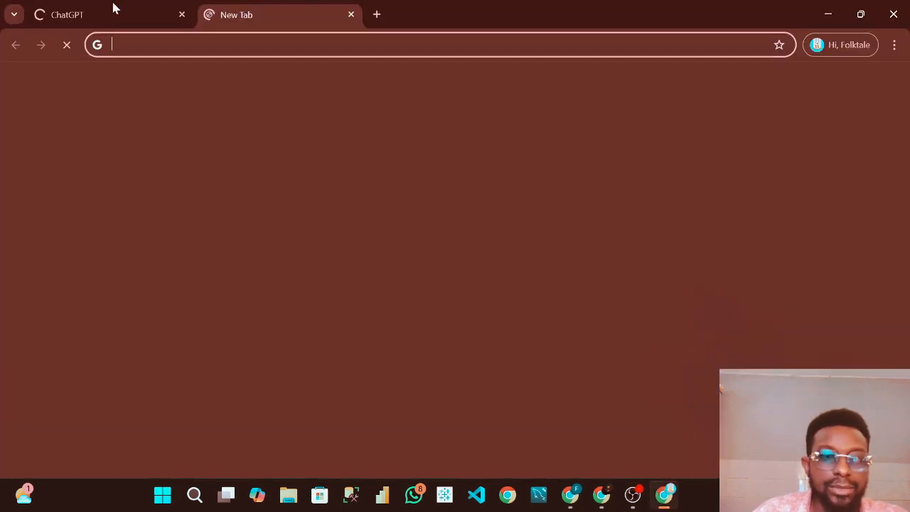
{"action": "left_click", "coordinate": [128, 10]}
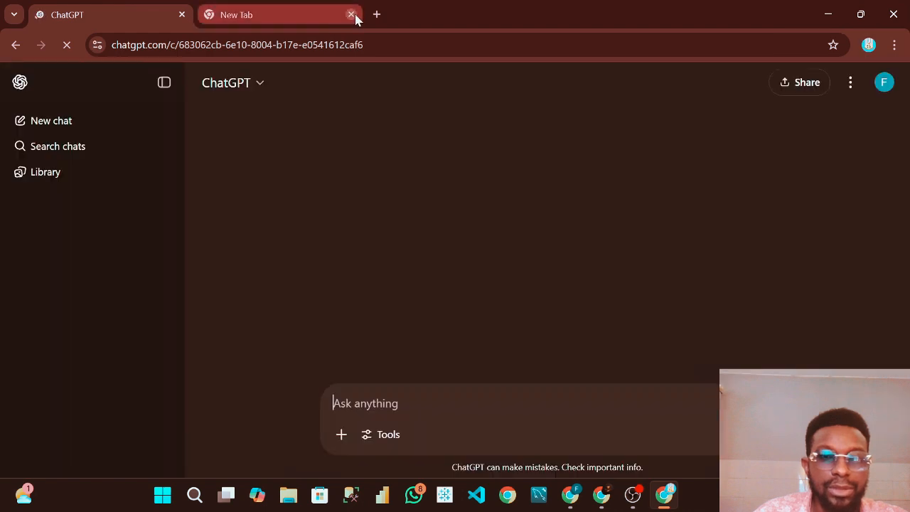
{"action": "left_click", "coordinate": [351, 15]}
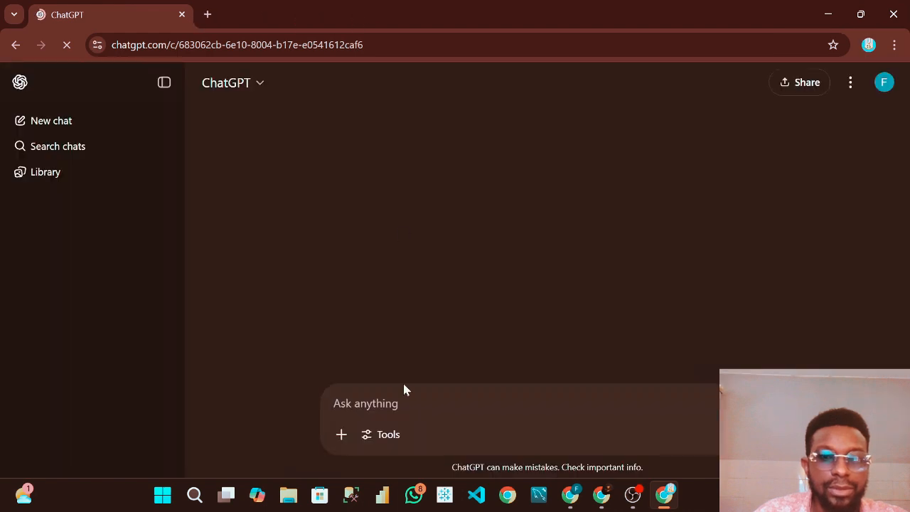
{"action": "left_click", "coordinate": [341, 436]}
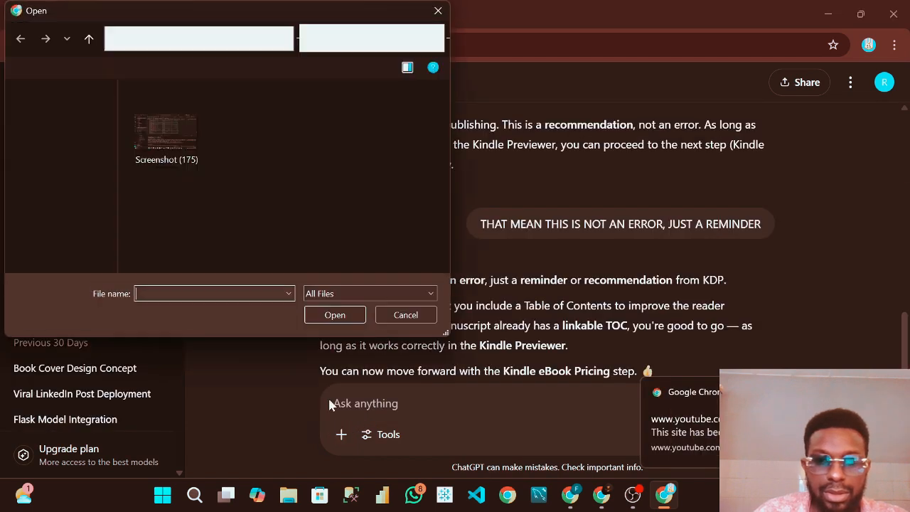
{"action": "key", "text": "Escape"}
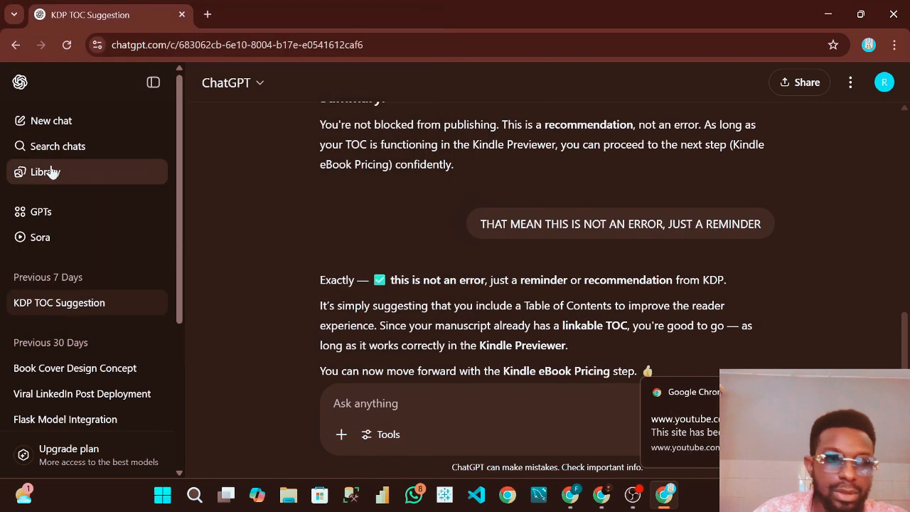
Step: Start a new chat and attach The Impact of Virtual Reality PDF from the Downloads folder
{"action": "left_click", "coordinate": [49, 121]}
{"action": "left_click", "coordinate": [340, 307]}
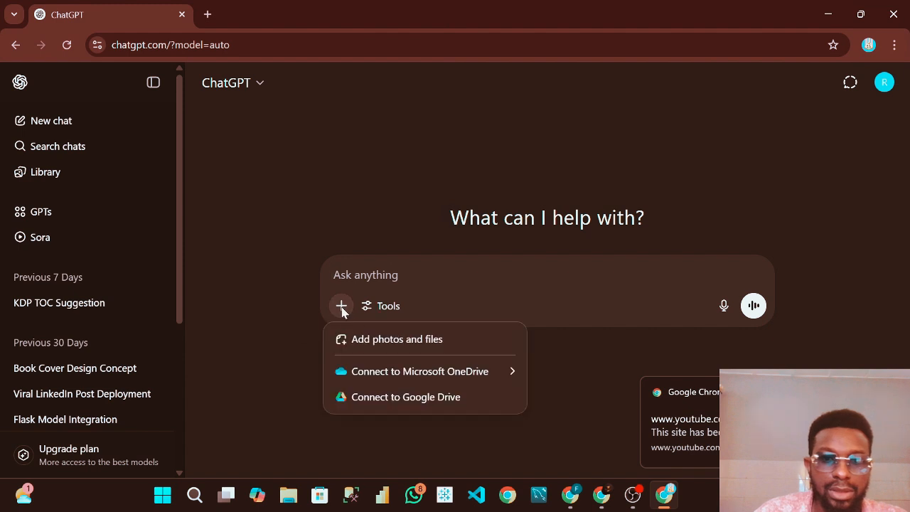
{"action": "left_click", "coordinate": [376, 339]}
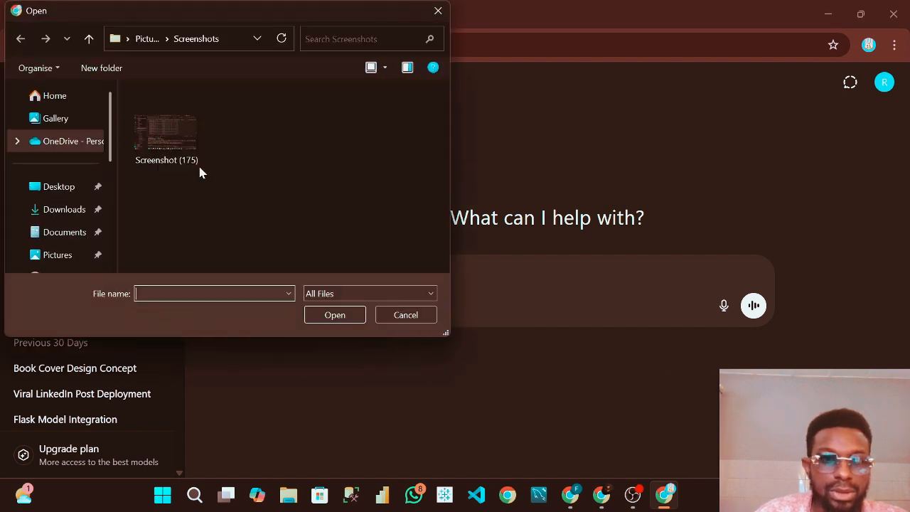
{"action": "left_click", "coordinate": [71, 214]}
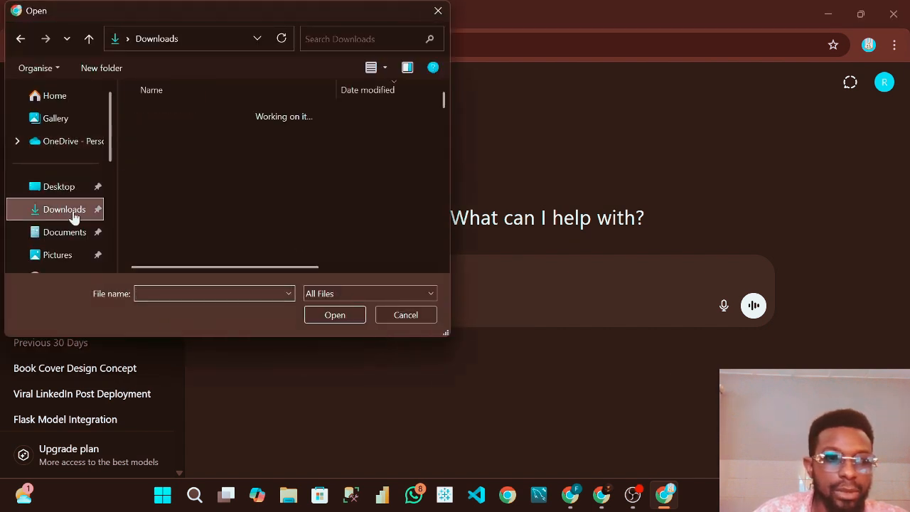
{"action": "left_click", "coordinate": [192, 131]}
{"action": "left_click", "coordinate": [335, 315]}
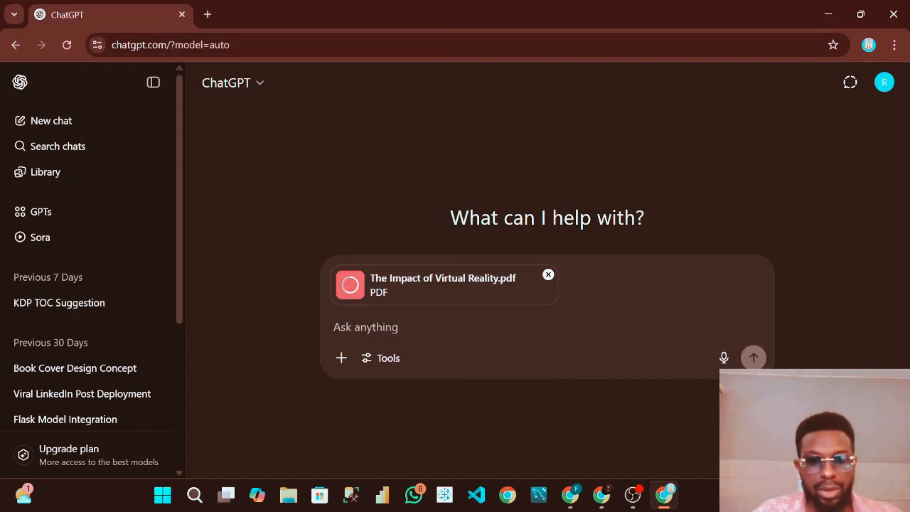
Step: Send the request "write a prompt for the design of this book cover of the size 6by9 inch" with the attached PDF and follow the reply
{"action": "type", "text": "write a"}
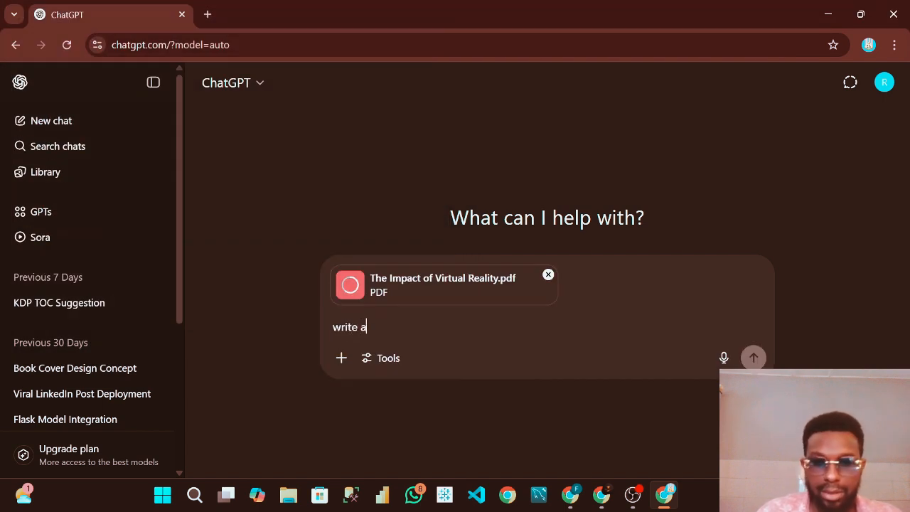
{"action": "type", "text": " prompt"}
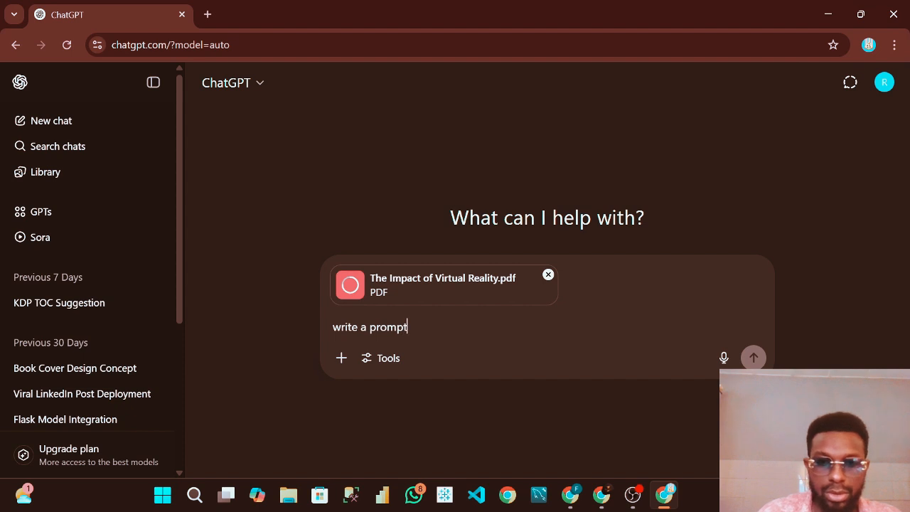
{"action": "type", "text": " to"}
{"action": "key", "text": "BackSpace"}
{"action": "key", "text": "BackSpace"}
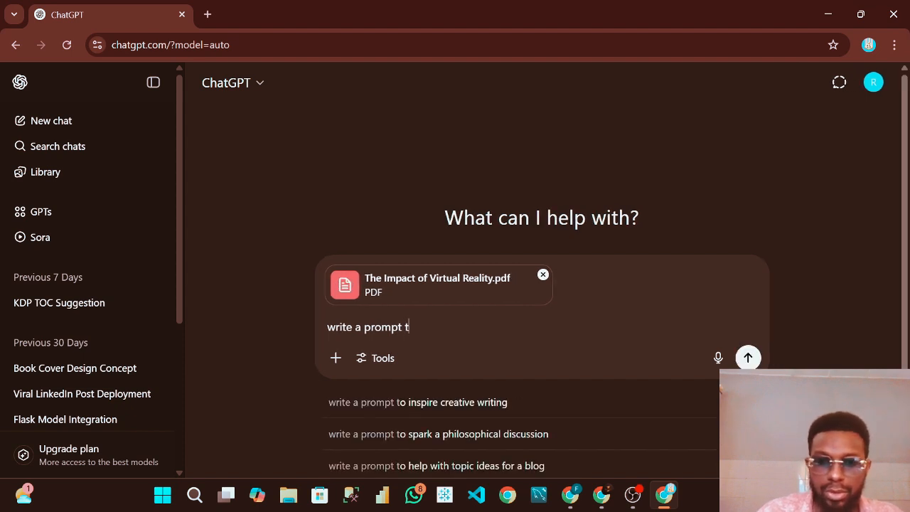
{"action": "type", "text": "for"}
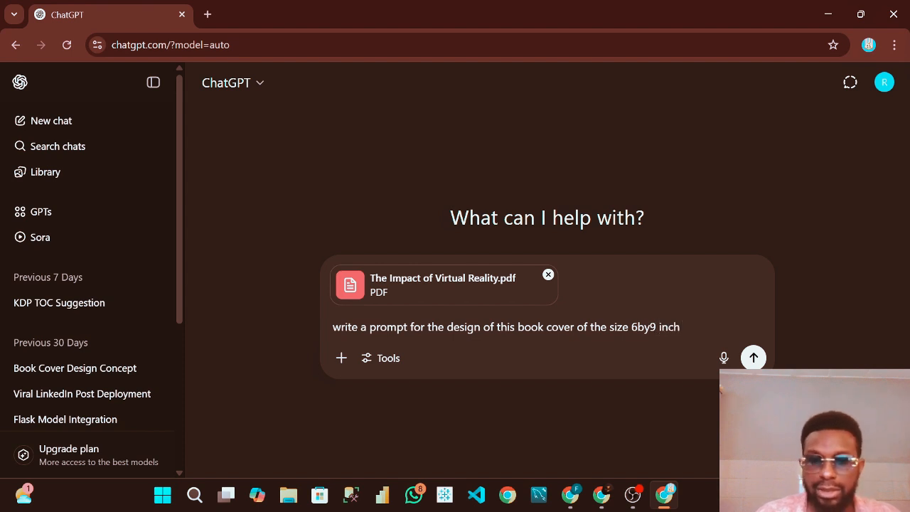
{"action": "key", "text": "Return"}
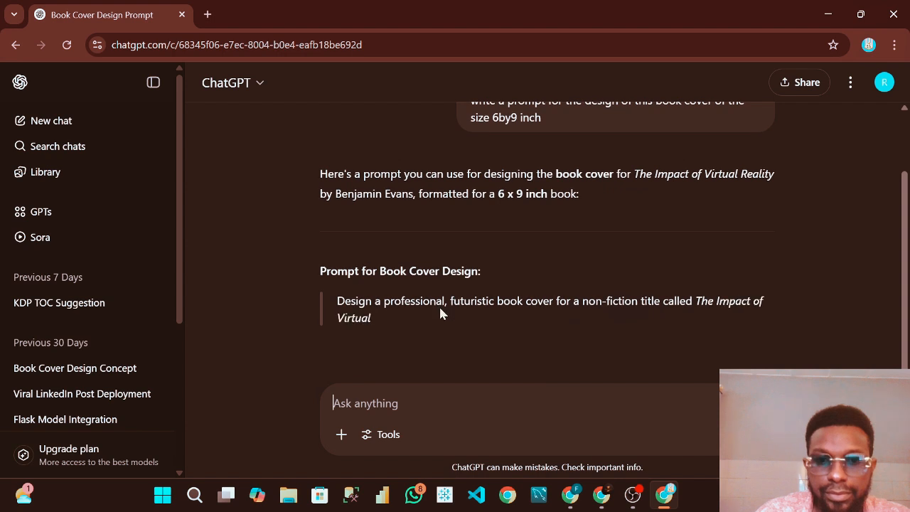
{"action": "scroll", "coordinate": [438, 315], "scroll_direction": "up", "scroll_amount": 1}
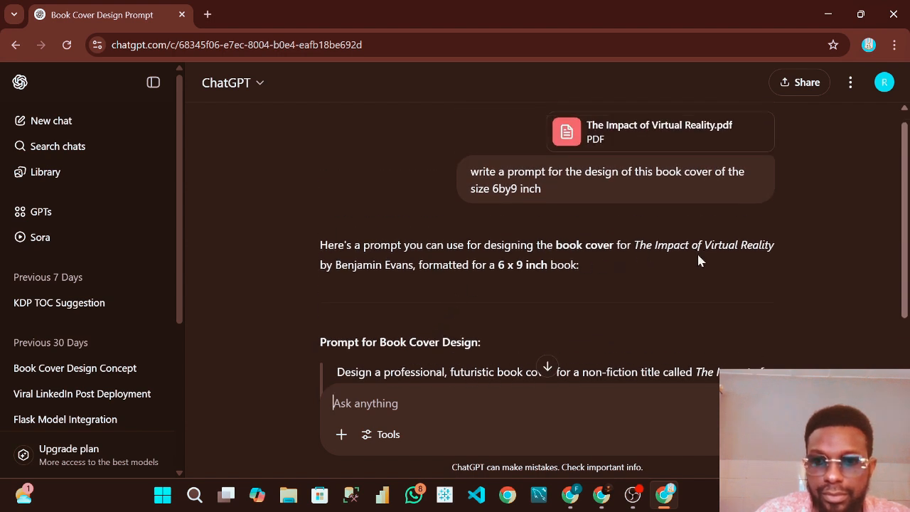
{"action": "scroll", "coordinate": [377, 272], "scroll_direction": "down", "scroll_amount": 2}
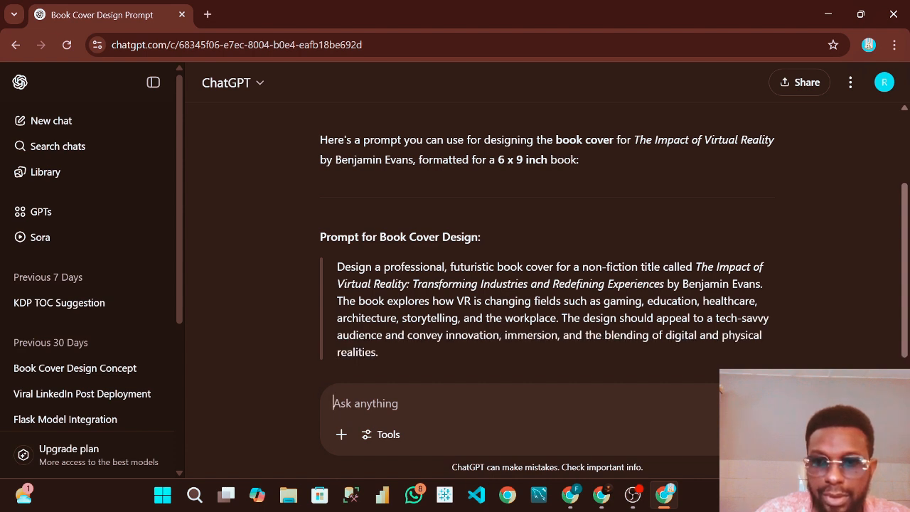
{"action": "scroll", "coordinate": [547, 288], "scroll_direction": "down", "scroll_amount": 2}
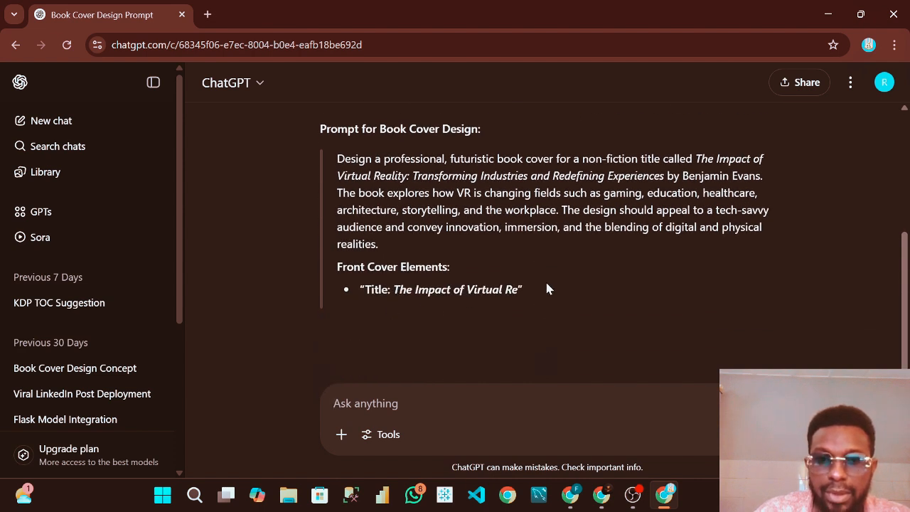
Step: Return to the original book cover chat in the other Chrome profile and reload it to check the image's progress
{"action": "mouse_move", "coordinate": [571, 494]}
{"action": "left_click", "coordinate": [503, 459]}
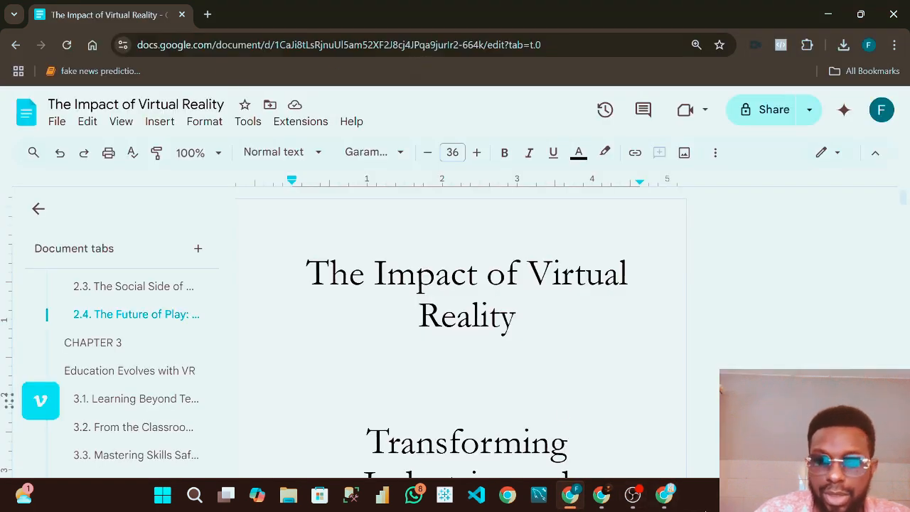
{"action": "left_click", "coordinate": [601, 494]}
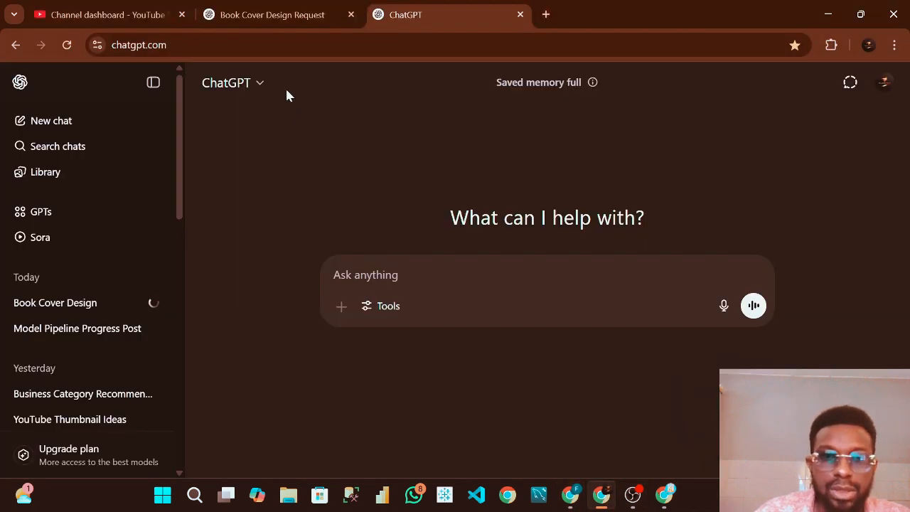
{"action": "left_click", "coordinate": [257, 15]}
{"action": "left_click", "coordinate": [297, 43]}
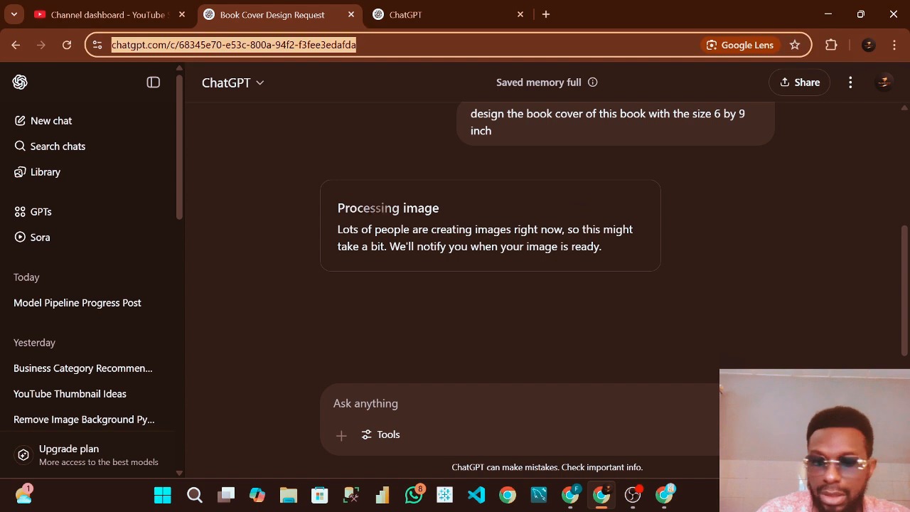
{"action": "key", "text": "Return"}
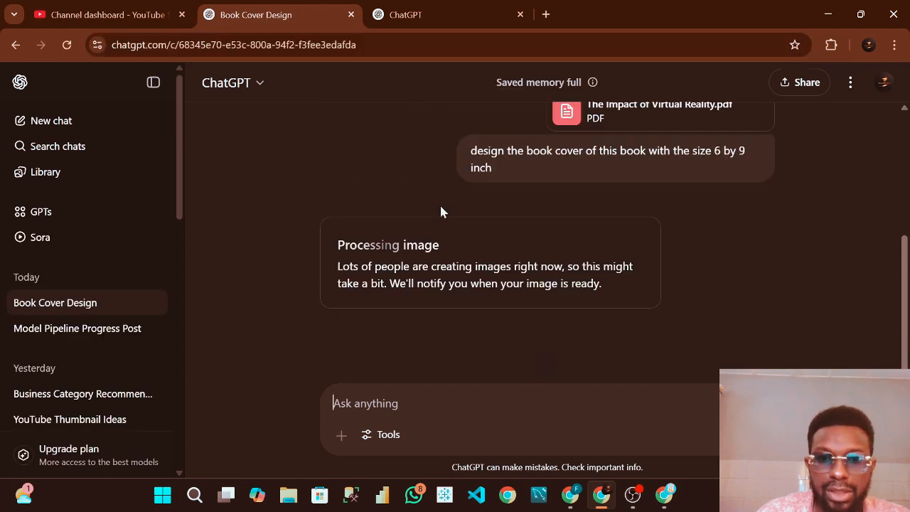
{"action": "left_click", "coordinate": [297, 45]}
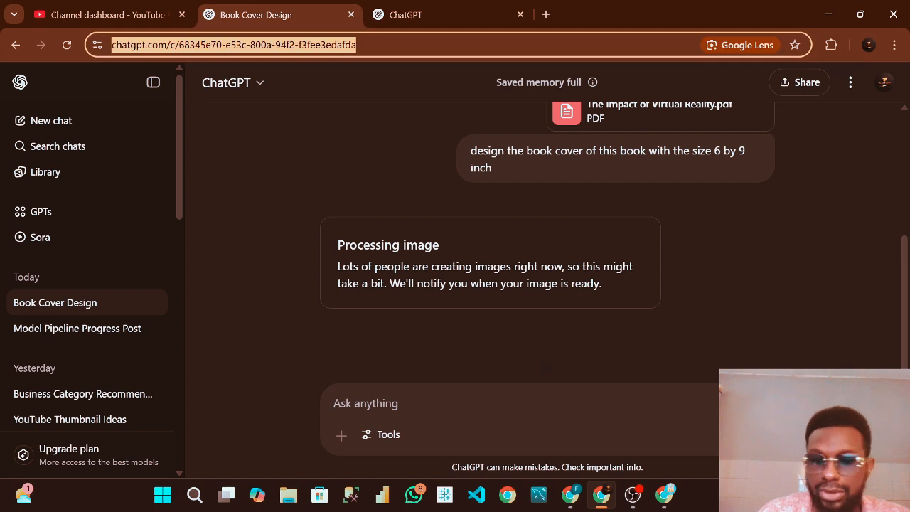
{"action": "key", "text": "Return"}
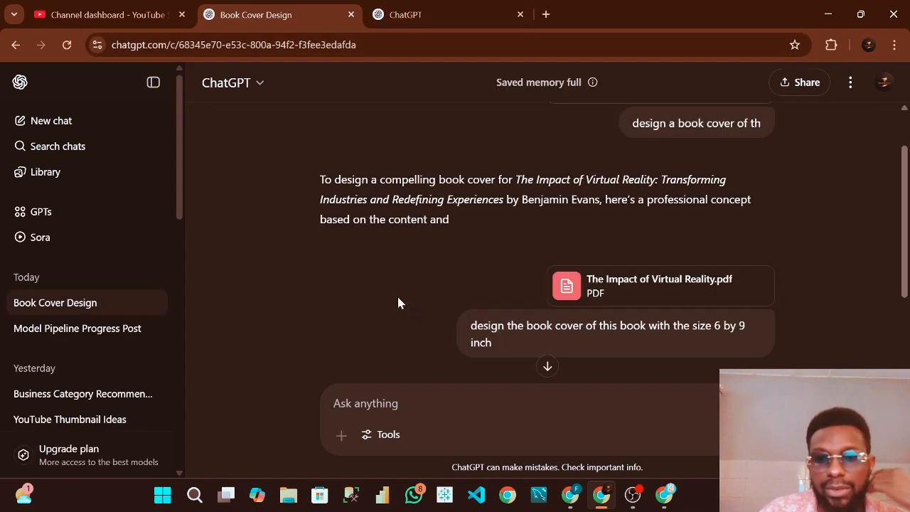
{"action": "scroll", "coordinate": [397, 294], "scroll_direction": "down", "scroll_amount": 3}
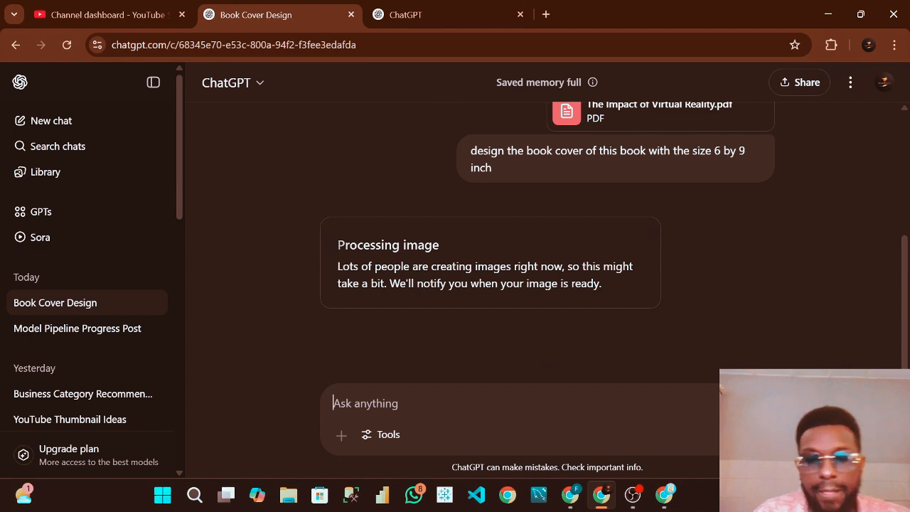
Step: Go back to the generated book cover prompt, review it and select its full text through the size and layout requirements
{"action": "left_click", "coordinate": [664, 495]}
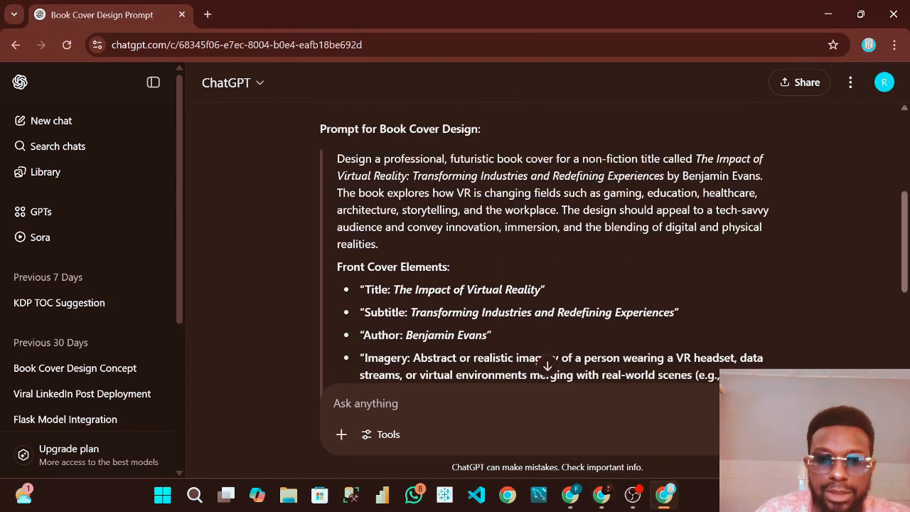
{"action": "scroll", "coordinate": [438, 281], "scroll_direction": "down", "scroll_amount": 4}
{"action": "scroll", "coordinate": [438, 281], "scroll_direction": "up", "scroll_amount": 4}
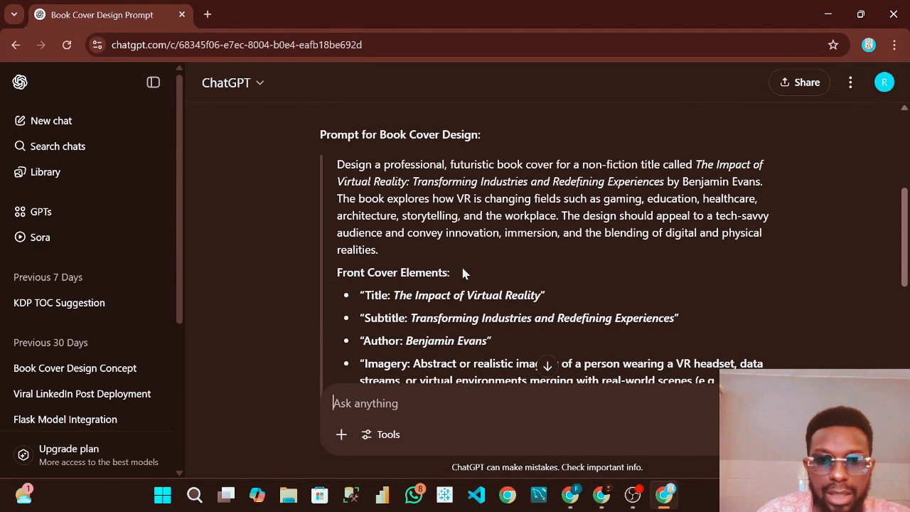
{"action": "scroll", "coordinate": [466, 270], "scroll_direction": "down", "scroll_amount": 5}
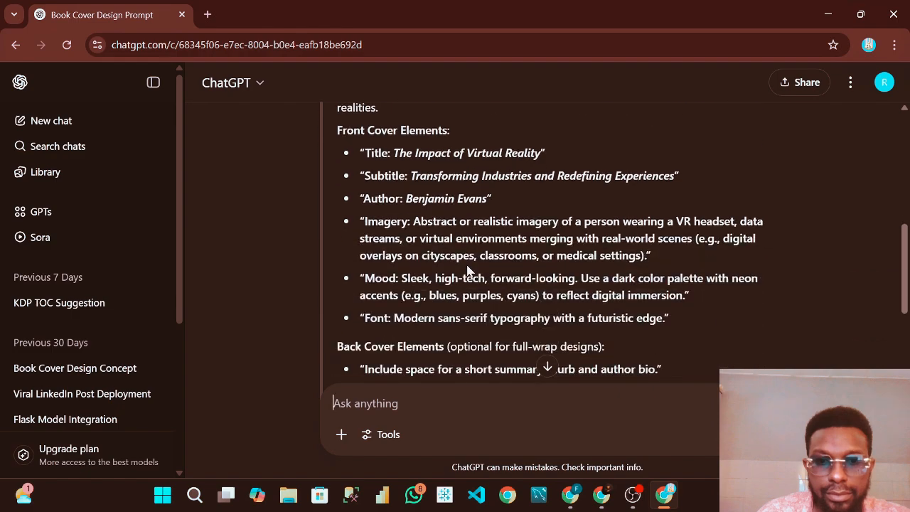
{"action": "scroll", "coordinate": [467, 274], "scroll_direction": "up", "scroll_amount": 8}
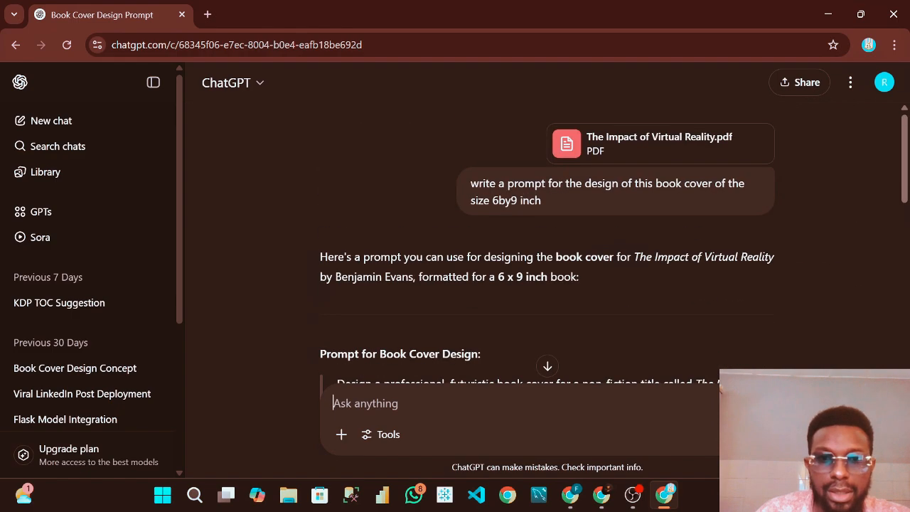
{"action": "scroll", "coordinate": [467, 273], "scroll_direction": "down", "scroll_amount": 8}
{"action": "scroll", "coordinate": [324, 136], "scroll_direction": "up", "scroll_amount": 5}
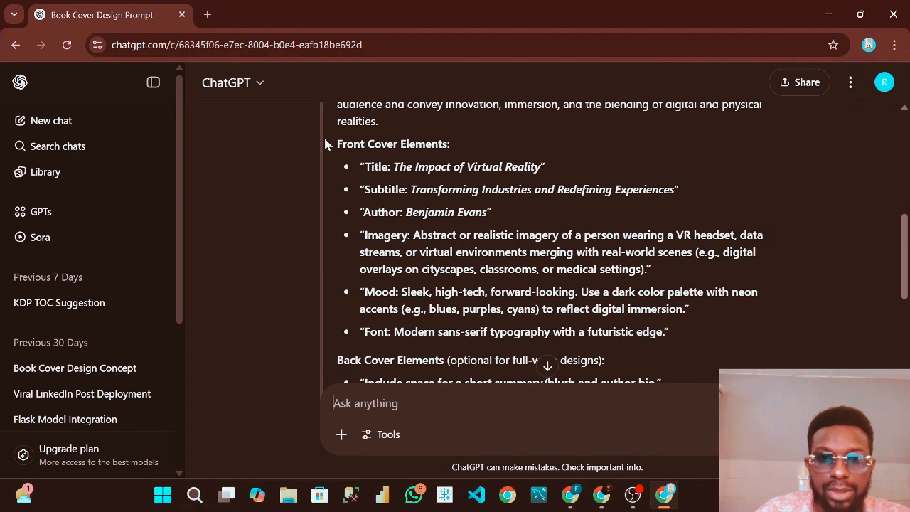
{"action": "scroll", "coordinate": [324, 136], "scroll_direction": "up", "scroll_amount": 2}
{"action": "scroll", "coordinate": [540, 242], "scroll_direction": "up", "scroll_amount": 1}
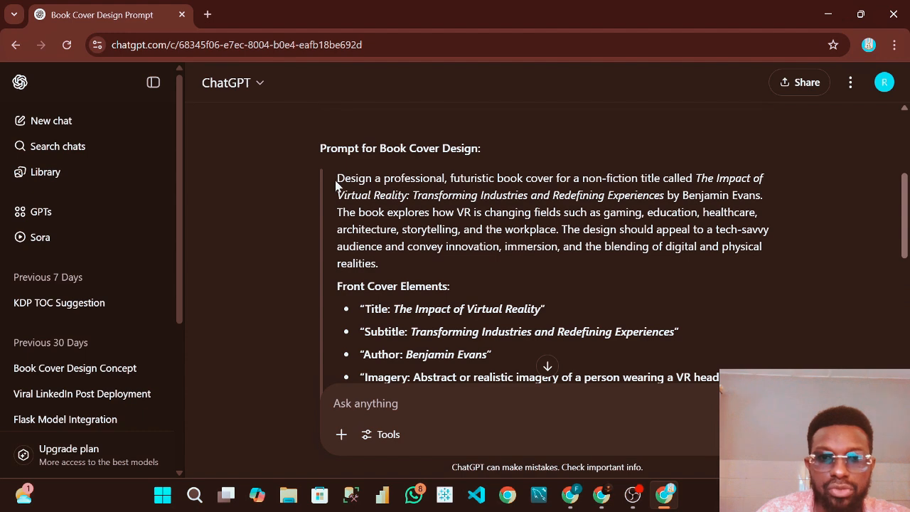
{"action": "left_click_drag", "start_coordinate": [336, 184], "coordinate": [575, 274]}
{"action": "scroll", "coordinate": [493, 229], "scroll_direction": "down", "scroll_amount": 5}
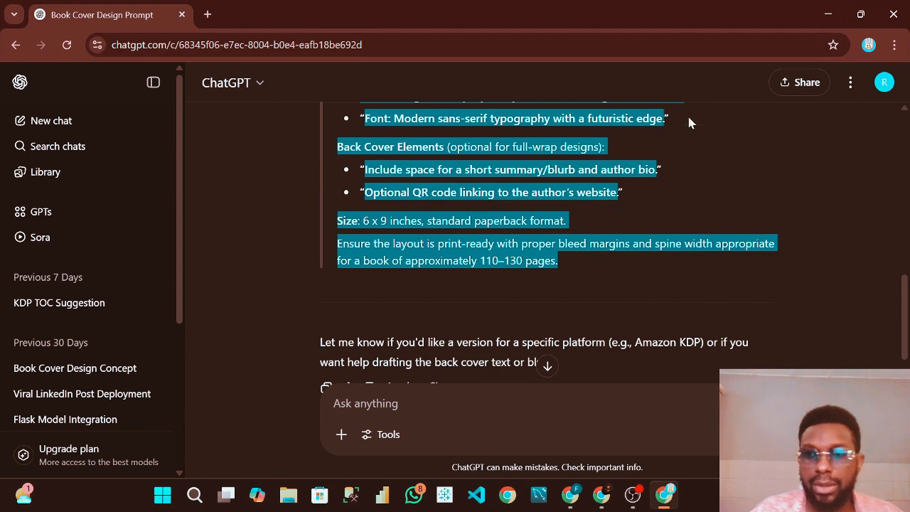
Step: Examine the generated cover image in the original chat, from its title and subtitle to the author name
{"action": "left_click", "coordinate": [602, 494]}
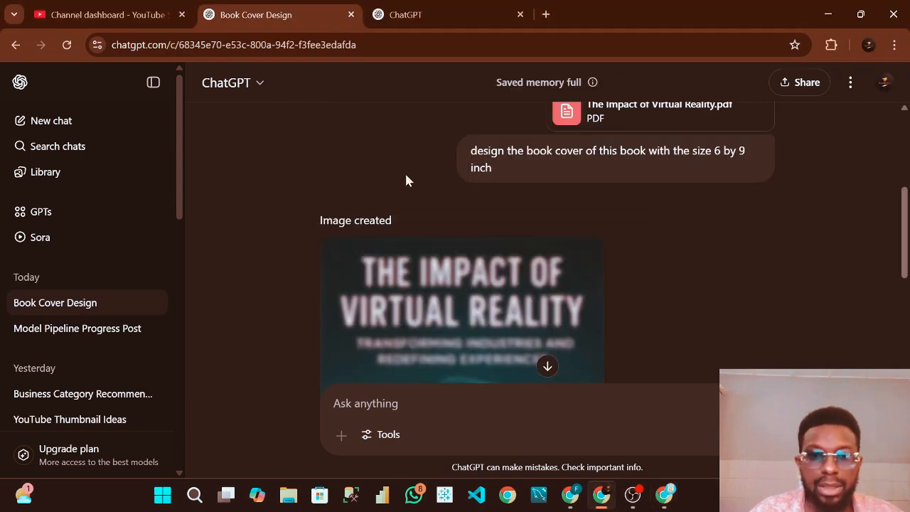
{"action": "scroll", "coordinate": [407, 190], "scroll_direction": "down", "scroll_amount": 3}
{"action": "scroll", "coordinate": [487, 259], "scroll_direction": "up", "scroll_amount": 5}
{"action": "scroll", "coordinate": [512, 231], "scroll_direction": "down", "scroll_amount": 4}
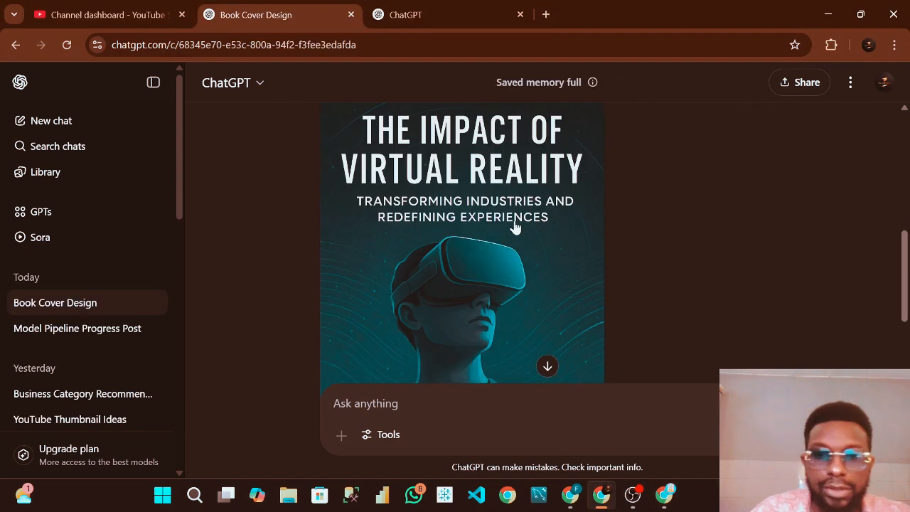
{"action": "scroll", "coordinate": [508, 239], "scroll_direction": "up", "scroll_amount": 3}
{"action": "scroll", "coordinate": [507, 246], "scroll_direction": "down", "scroll_amount": 6}
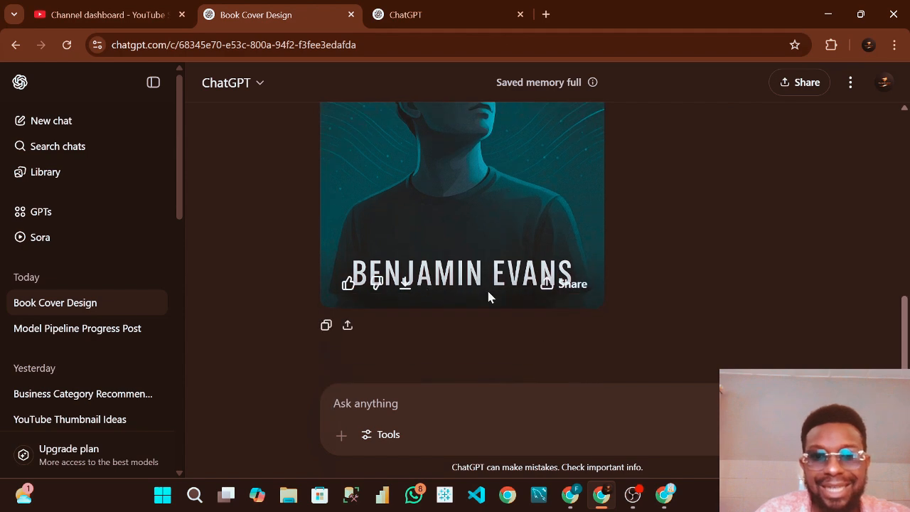
{"action": "scroll", "coordinate": [449, 302], "scroll_direction": "up", "scroll_amount": 3}
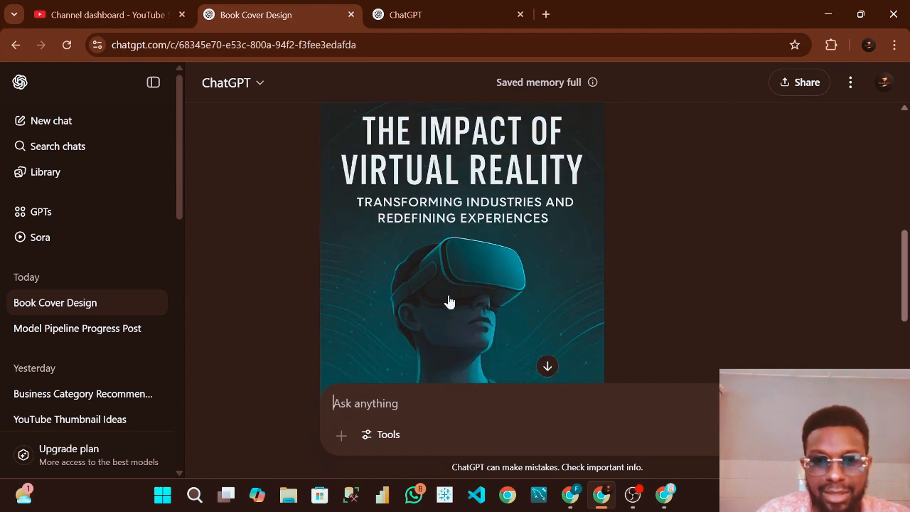
{"action": "scroll", "coordinate": [512, 288], "scroll_direction": "up", "scroll_amount": 2}
{"action": "scroll", "coordinate": [509, 290], "scroll_direction": "down", "scroll_amount": 1}
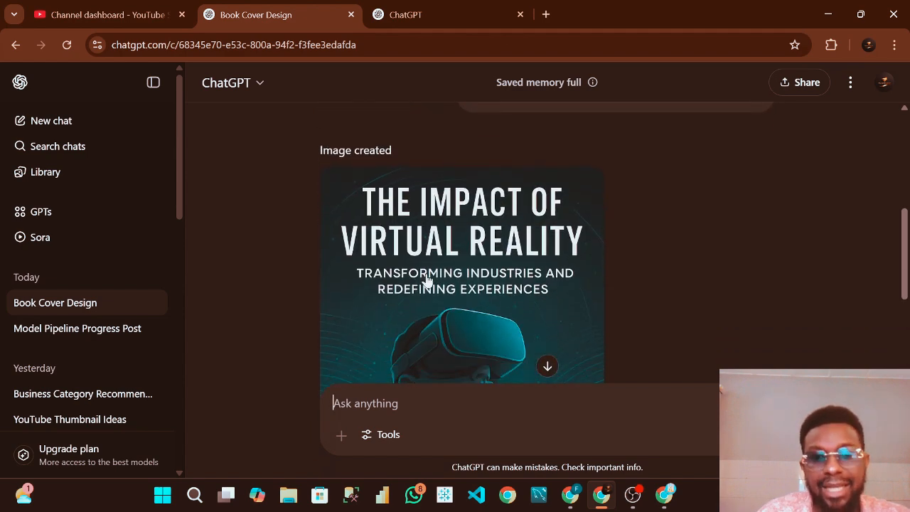
{"action": "scroll", "coordinate": [501, 224], "scroll_direction": "down", "scroll_amount": 2}
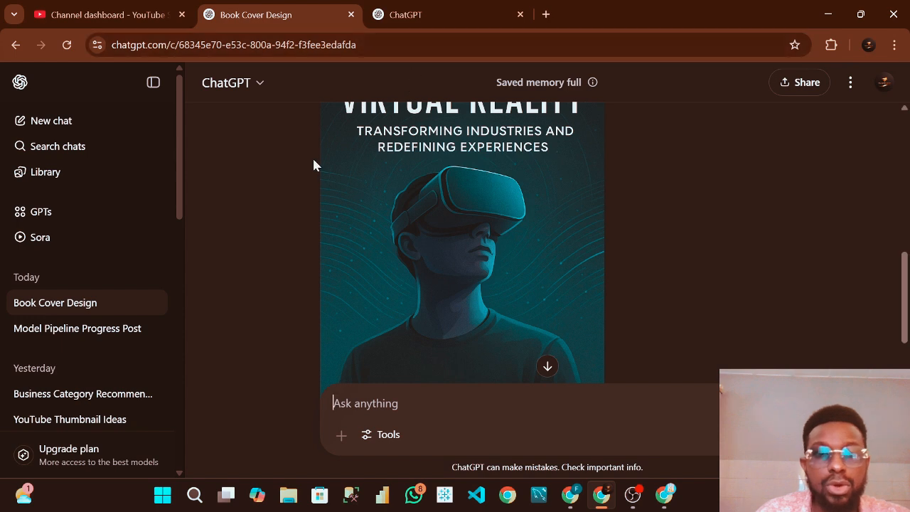
Step: Search Google for "leonardo ai" in a new tab, open the Leonardo AI site and close the empty ChatGPT tab
{"action": "left_click", "coordinate": [547, 15]}
{"action": "type", "text": "leo"}
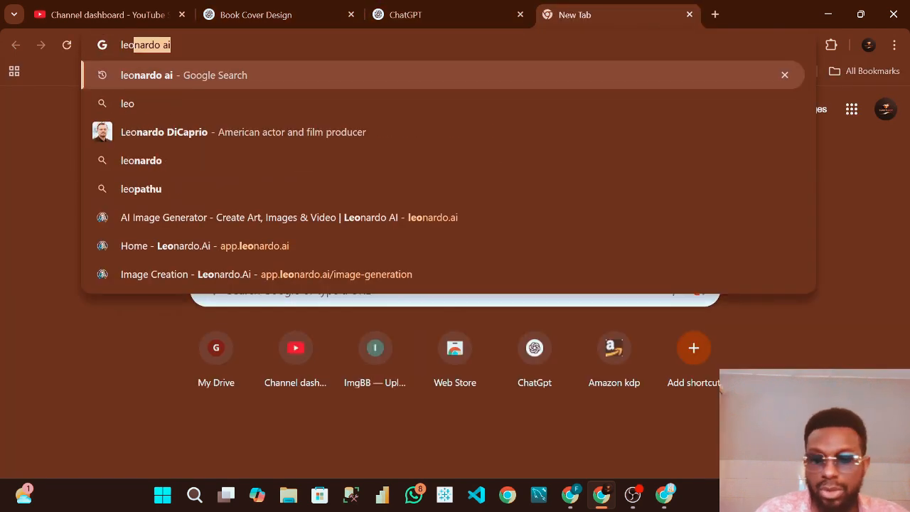
{"action": "key", "text": "Return"}
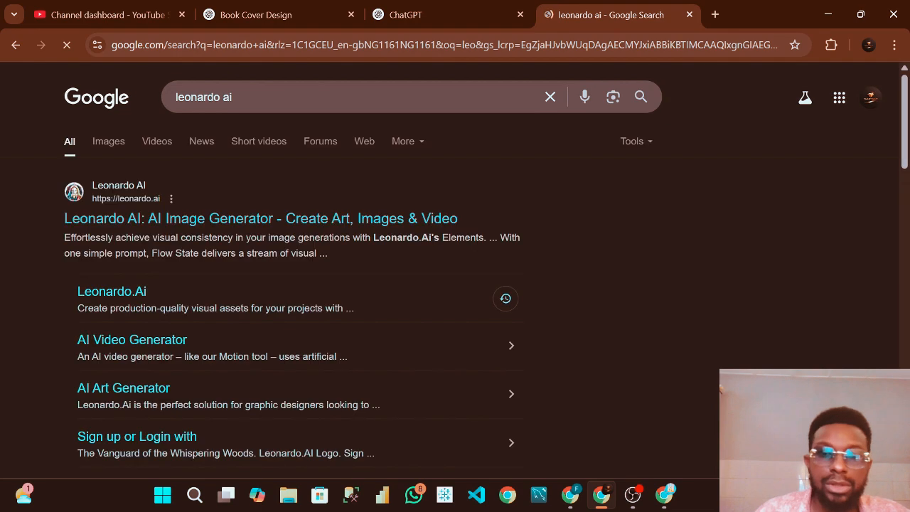
{"action": "left_click", "coordinate": [520, 15]}
{"action": "left_click", "coordinate": [256, 13]}
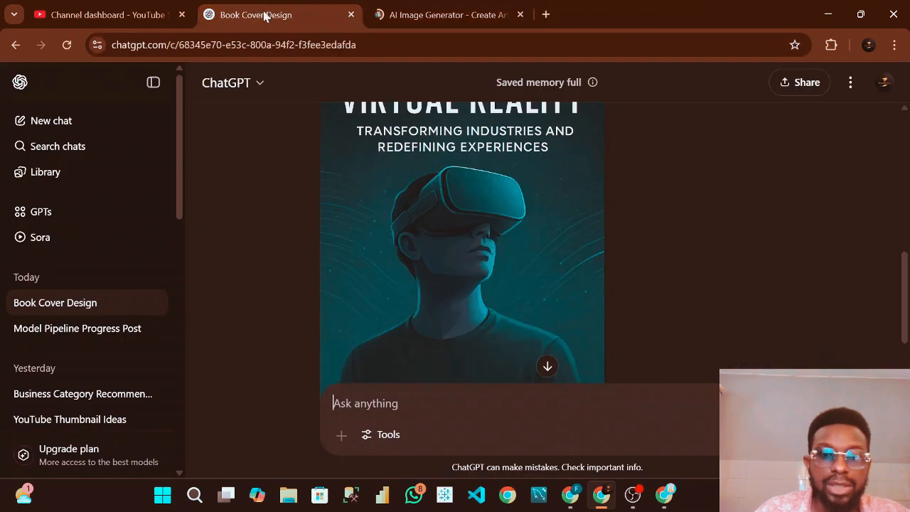
{"action": "left_click", "coordinate": [446, 9]}
Step: Launch the Leonardo.Ai app, open its image creation tool and set the image dimensions to 2:3
{"action": "left_click", "coordinate": [379, 332]}
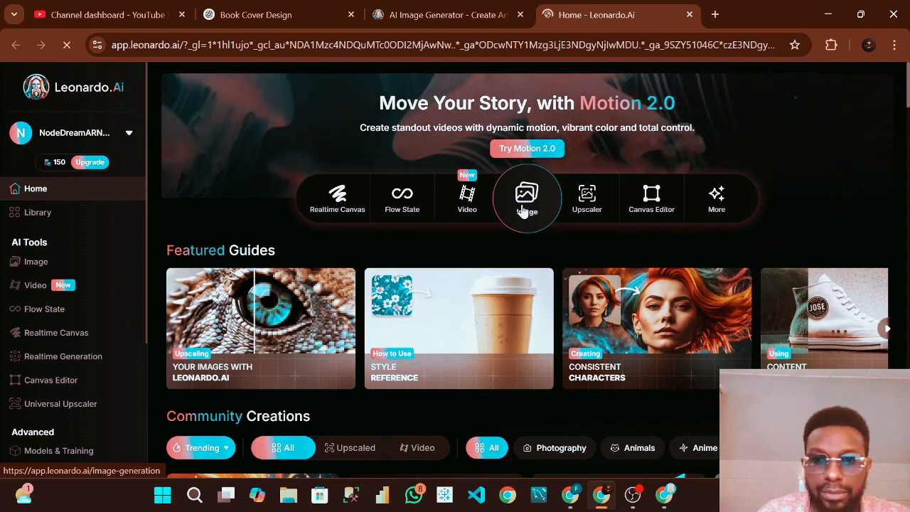
{"action": "left_click", "coordinate": [527, 201]}
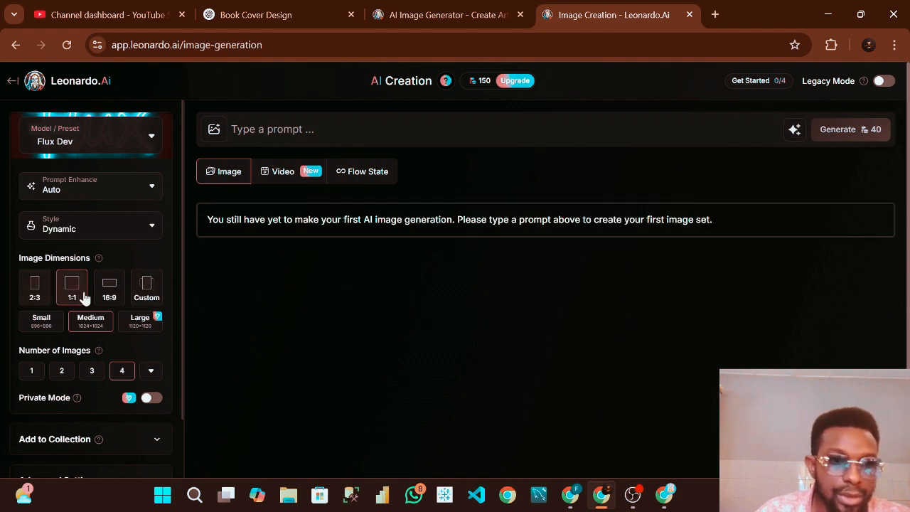
{"action": "left_click", "coordinate": [37, 291]}
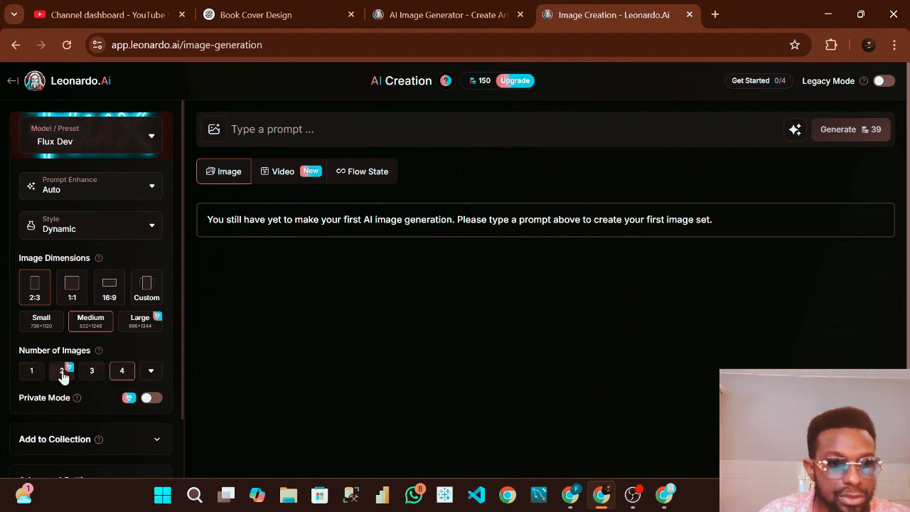
{"action": "scroll", "coordinate": [153, 371], "scroll_direction": "down", "scroll_amount": 2}
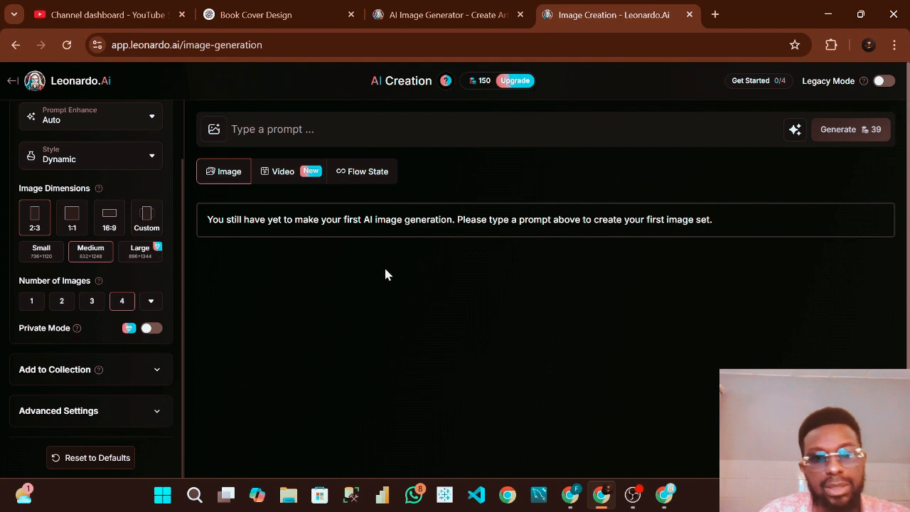
Step: Paste the copied book cover prompt into Leonardo.Ai's prompt field and generate the four cover images
{"action": "left_click", "coordinate": [370, 129]}
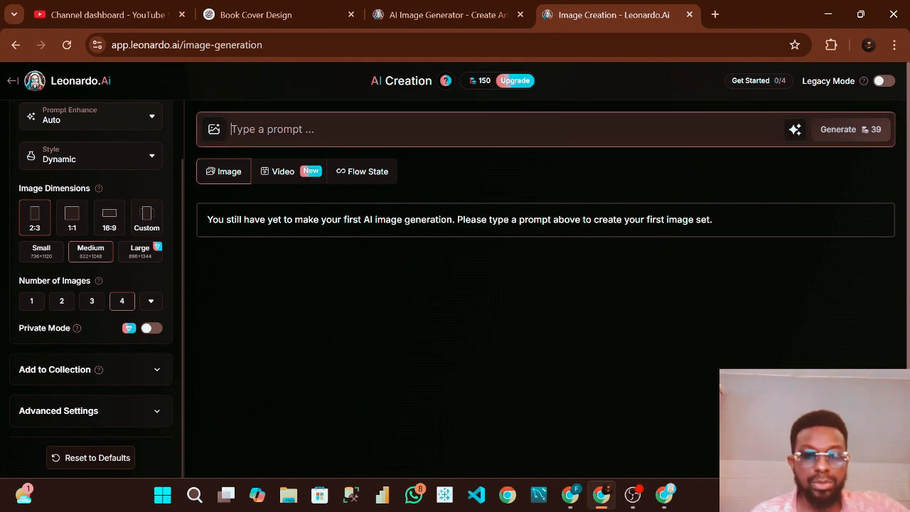
{"action": "key", "text": "ctrl+v"}
{"action": "scroll", "coordinate": [546, 289], "scroll_direction": "down", "scroll_amount": 3}
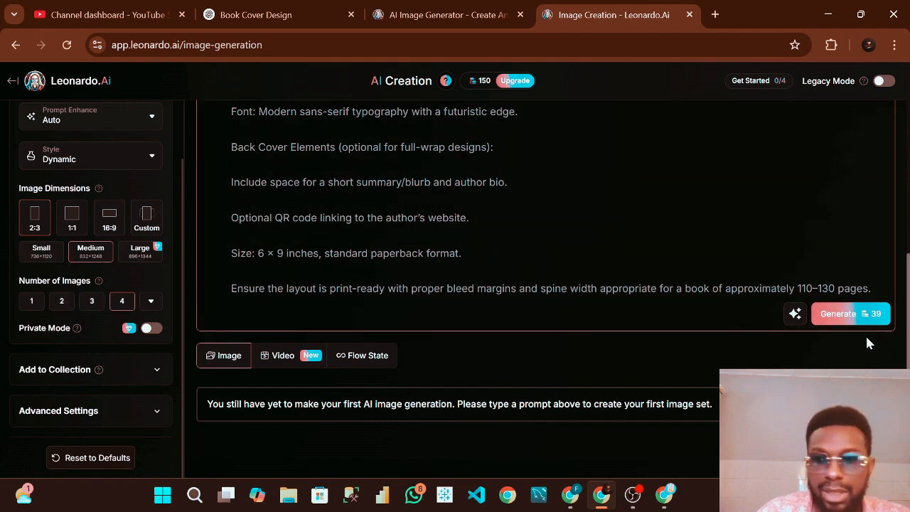
{"action": "left_click", "coordinate": [851, 320]}
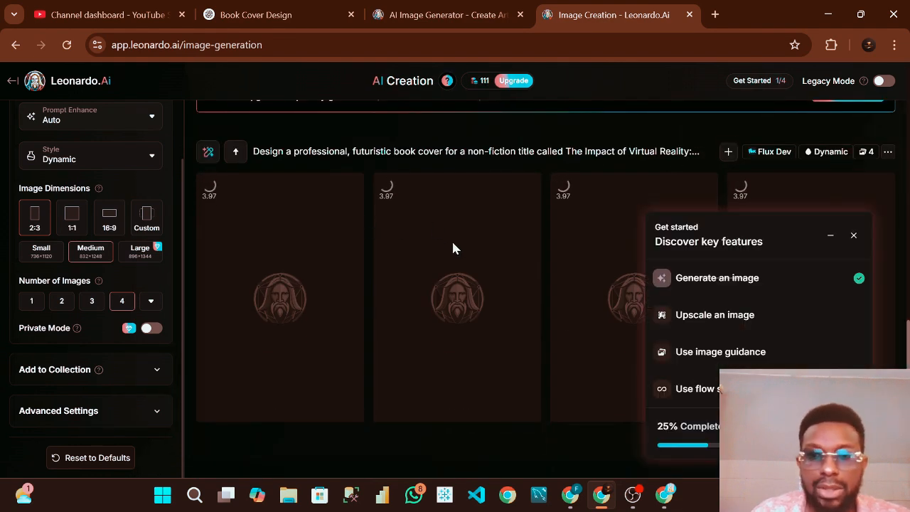
Step: Switch to the Book Cover Design chat in ChatGPT and download the generated cover image
{"action": "left_click", "coordinate": [270, 16]}
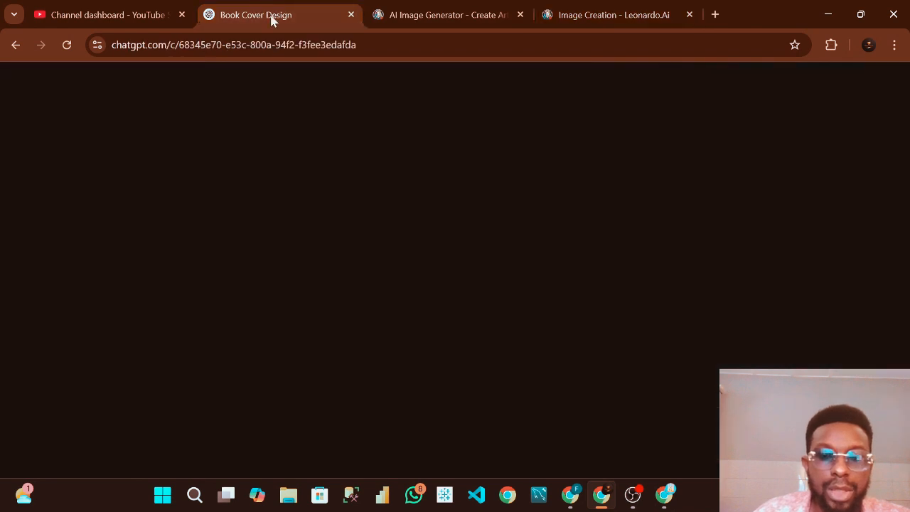
{"action": "scroll", "coordinate": [512, 285], "scroll_direction": "down", "scroll_amount": 5}
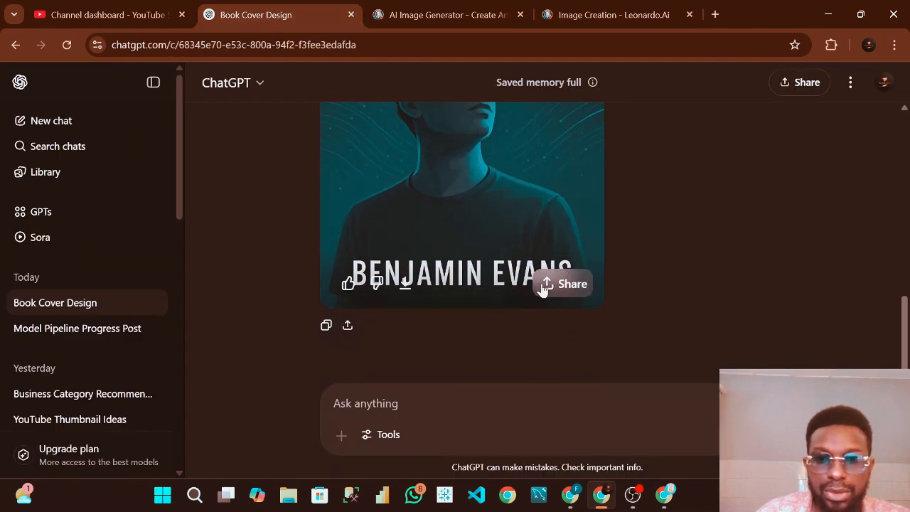
{"action": "left_click", "coordinate": [405, 286]}
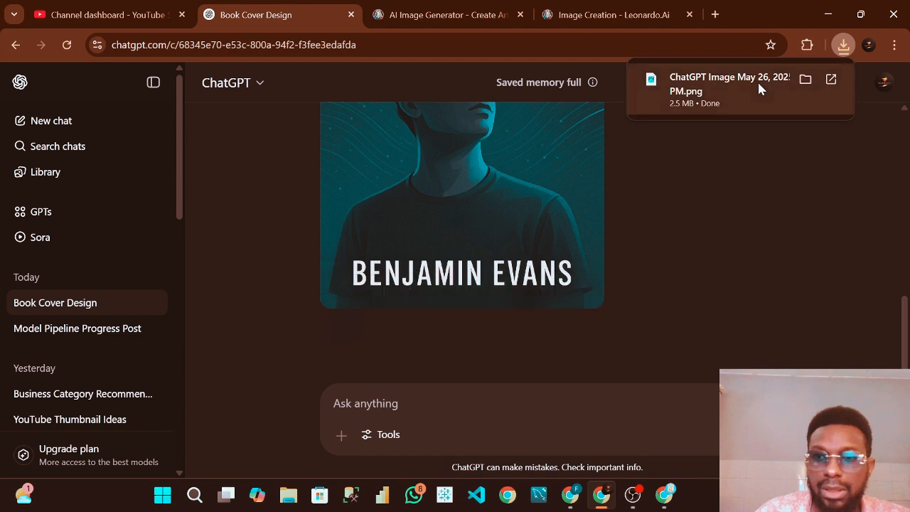
Step: Open the downloaded ChatGPT cover in a maximized image viewer, inspect it and minimize the viewer
{"action": "left_click", "coordinate": [758, 85]}
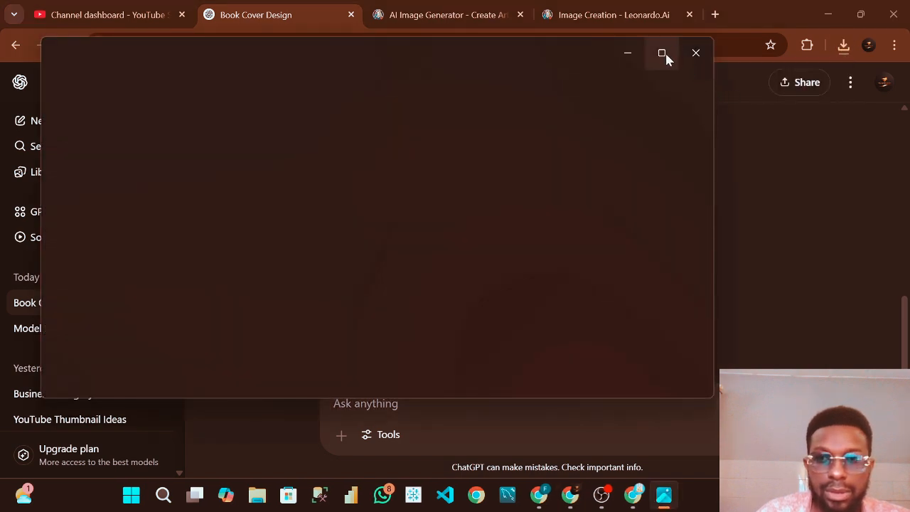
{"action": "left_click", "coordinate": [663, 53]}
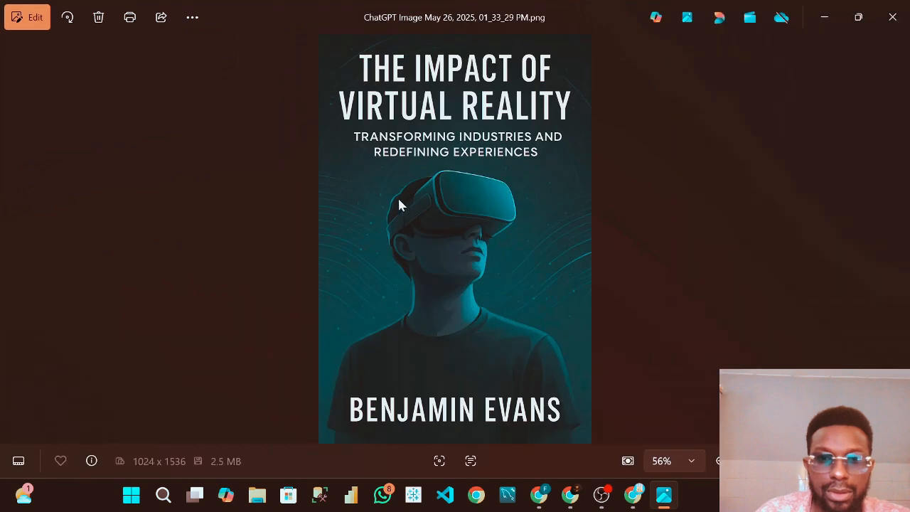
{"action": "scroll", "coordinate": [480, 277], "scroll_direction": "up", "scroll_amount": 3}
{"action": "scroll", "coordinate": [480, 275], "scroll_direction": "down", "scroll_amount": 3}
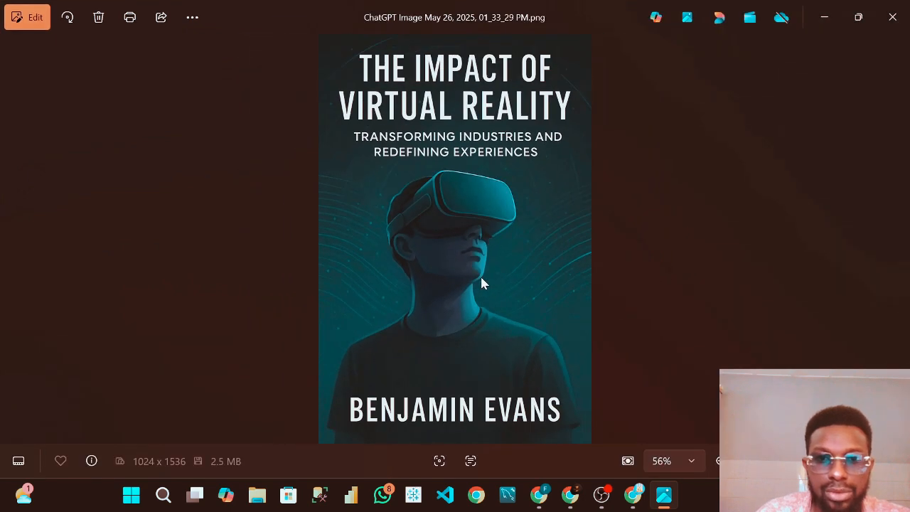
{"action": "left_click", "coordinate": [827, 17]}
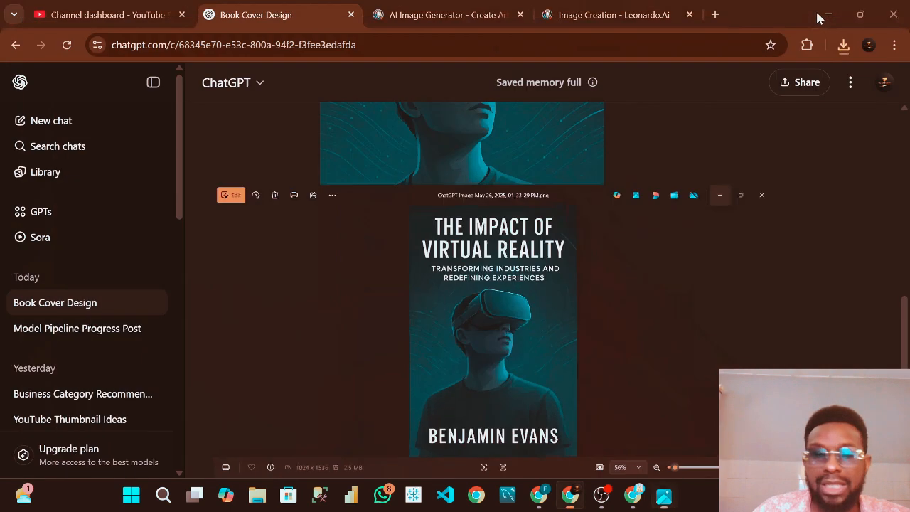
Step: Return to the generated Leonardo.Ai covers and dismiss the getting-started checklist and its reminder
{"action": "left_click", "coordinate": [575, 12]}
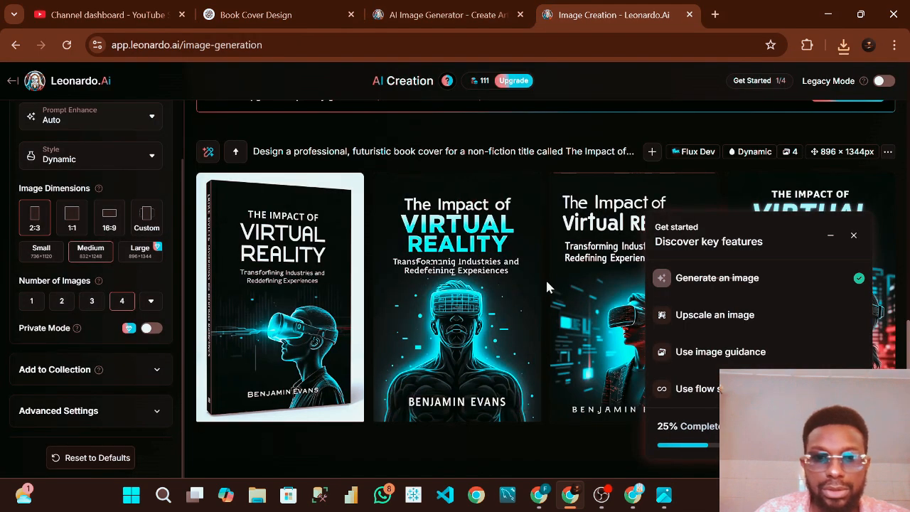
{"action": "left_click", "coordinate": [854, 235]}
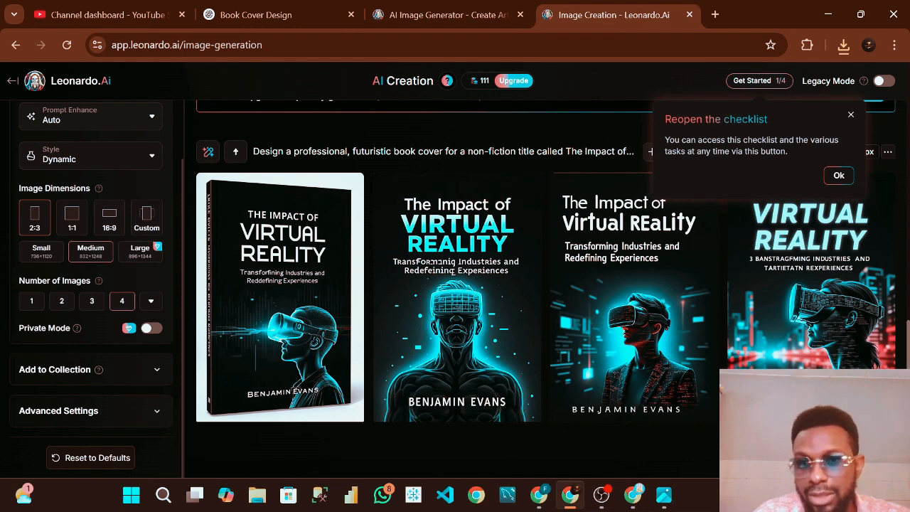
{"action": "left_click", "coordinate": [839, 175]}
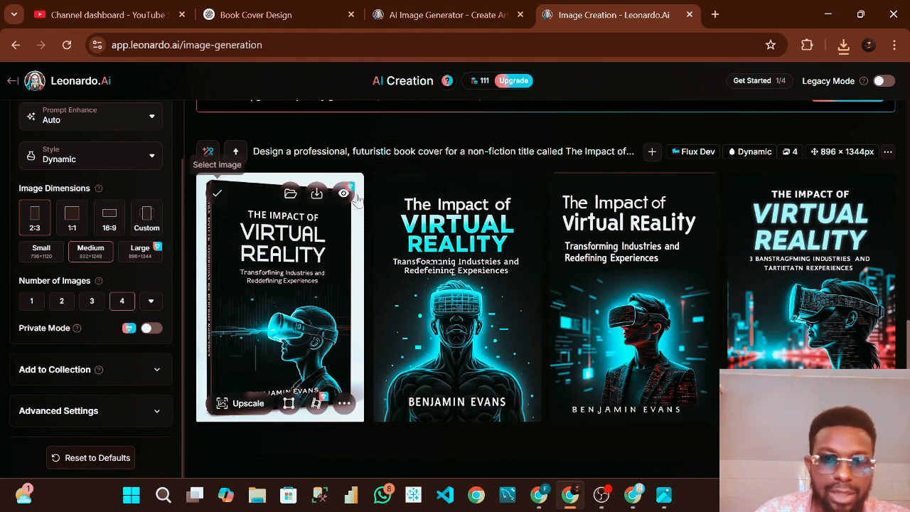
Step: Download all four generated Leonardo.Ai covers
{"action": "left_click", "coordinate": [317, 196]}
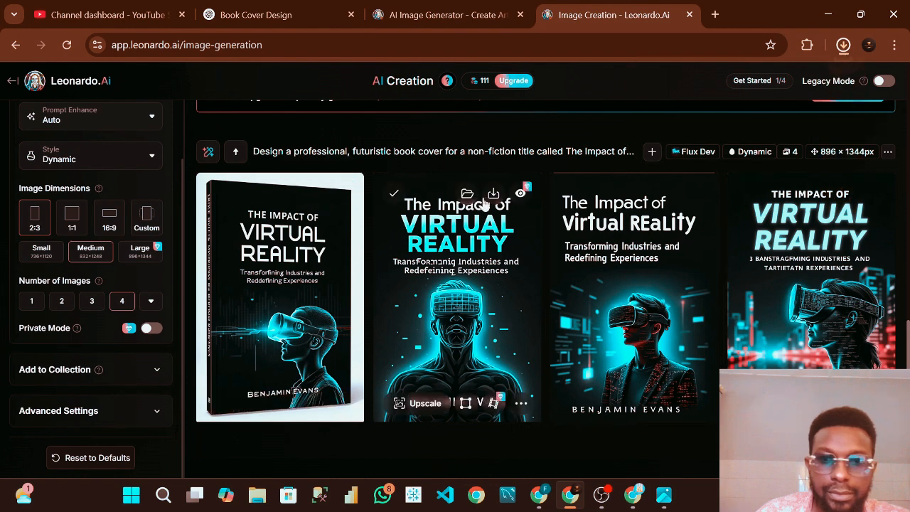
{"action": "left_click", "coordinate": [496, 198]}
{"action": "left_click", "coordinate": [672, 203]}
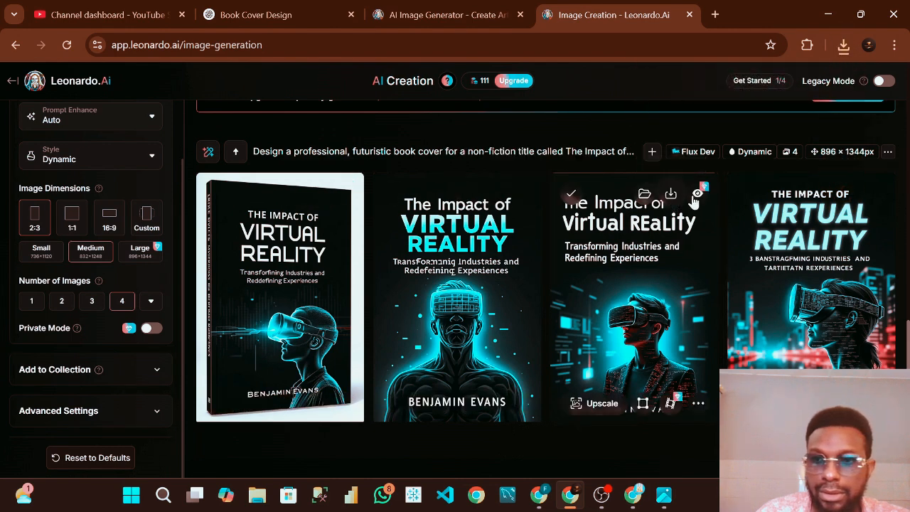
{"action": "left_click", "coordinate": [848, 198]}
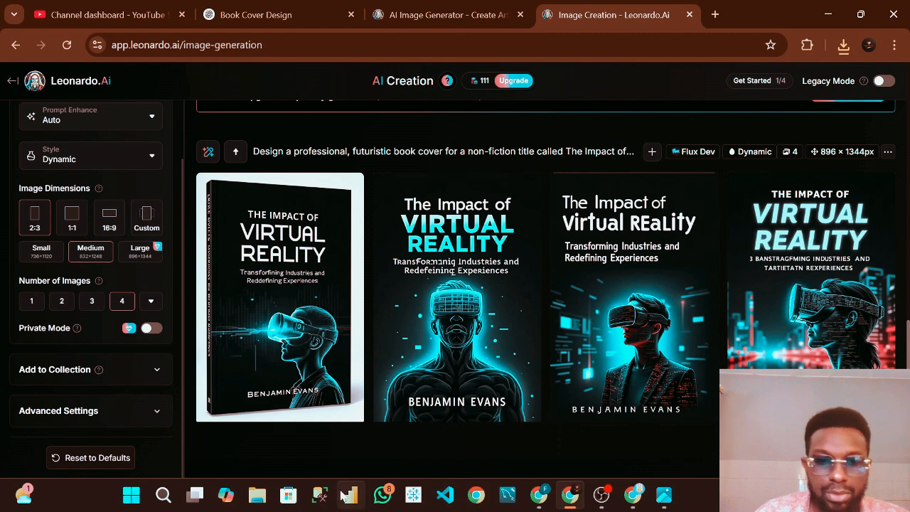
Step: Delete the four downloaded Flux_Dev_Design cover files from the Downloads folder and minimize File Explorer
{"action": "left_click", "coordinate": [249, 502]}
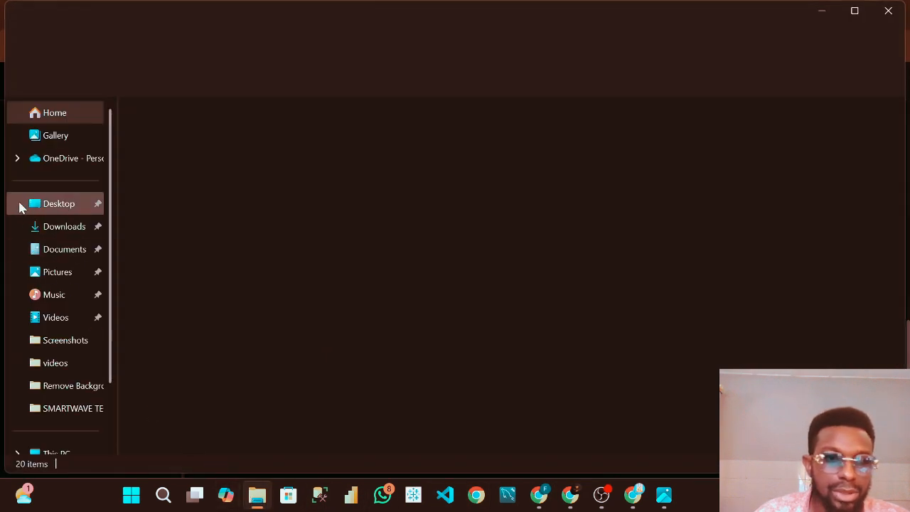
{"action": "left_click", "coordinate": [61, 226]}
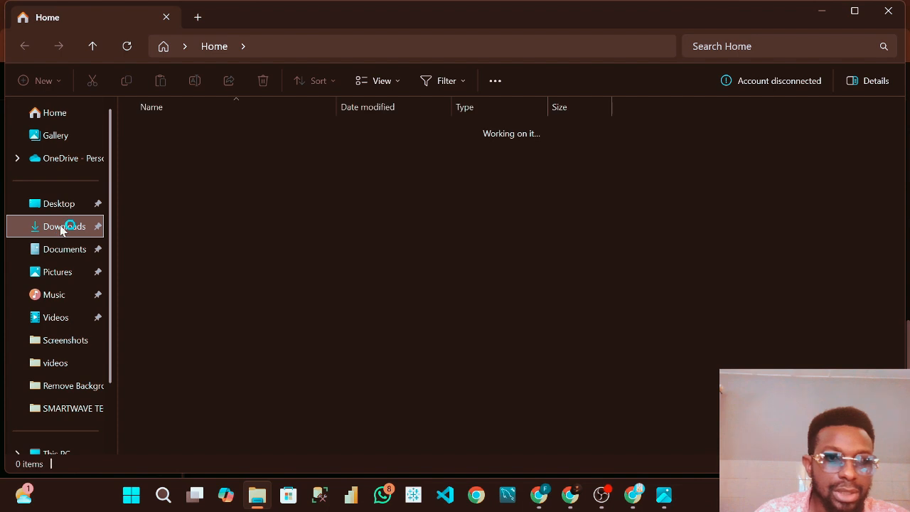
{"action": "left_click", "coordinate": [173, 171]}
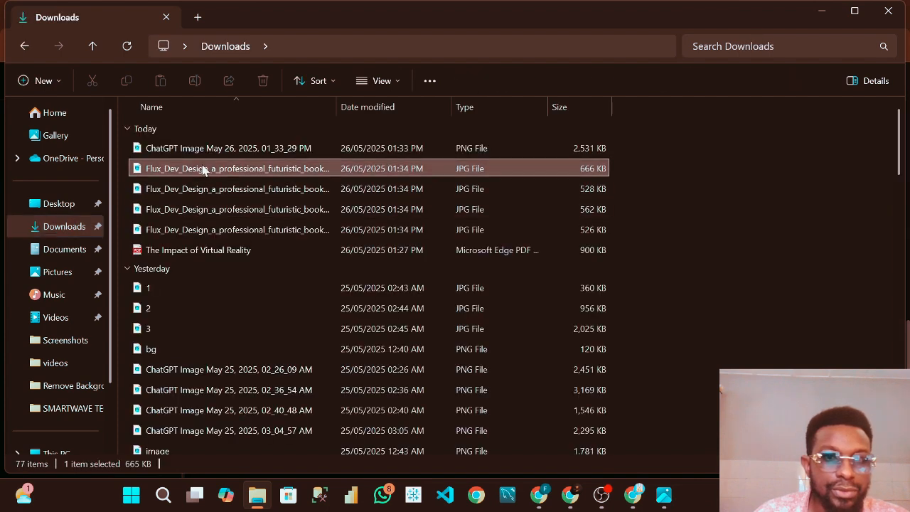
{"action": "left_click", "coordinate": [210, 232], "text": "shift"}
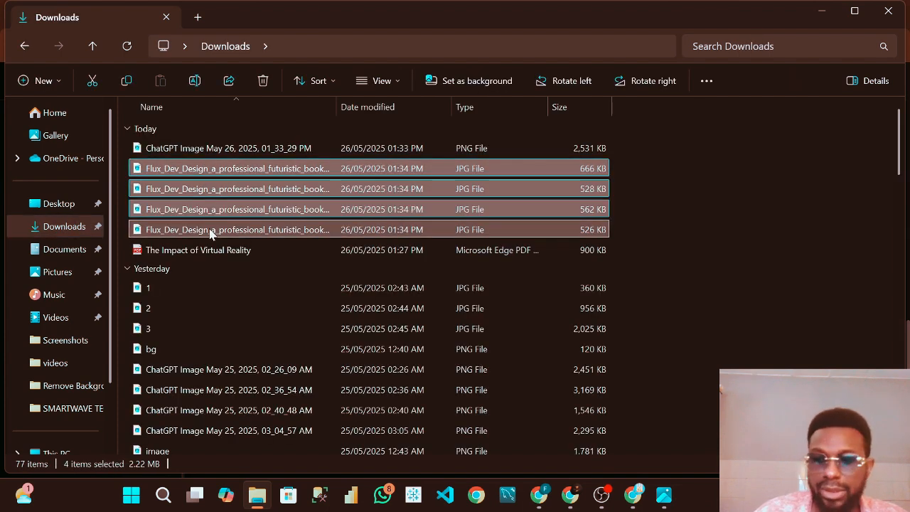
{"action": "key", "text": "Delete"}
{"action": "left_click", "coordinate": [824, 11]}
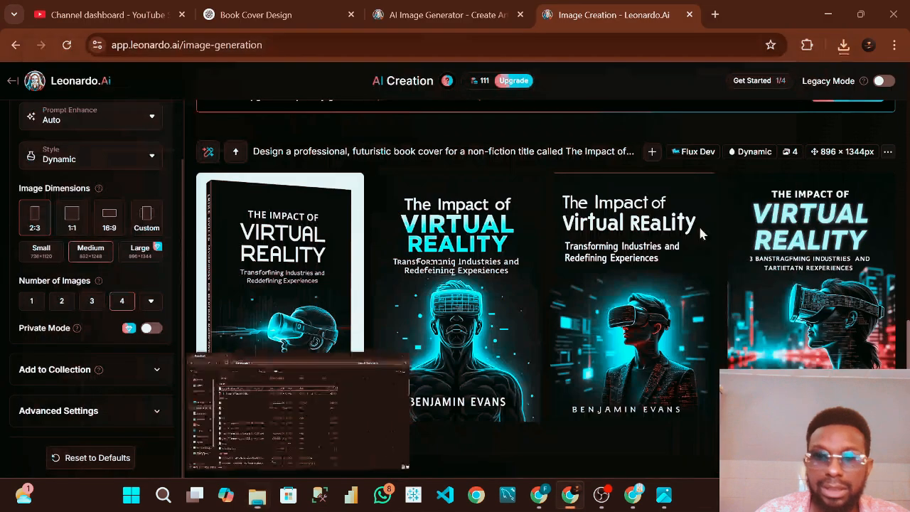
Step: Compare the Leonardo.Ai covers and download only the third one, showing the man in a patterned suit jacket
{"action": "mouse_move", "coordinate": [610, 277]}
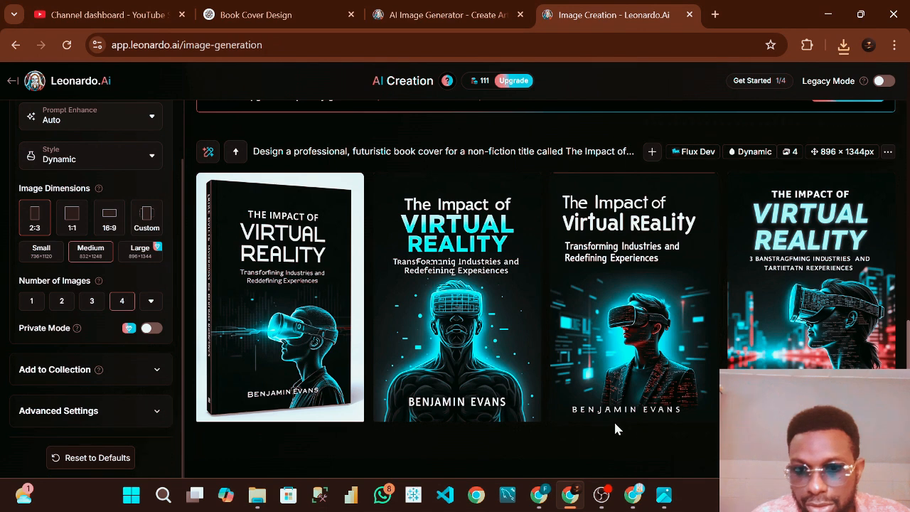
{"action": "mouse_move", "coordinate": [671, 406]}
{"action": "left_click", "coordinate": [673, 198]}
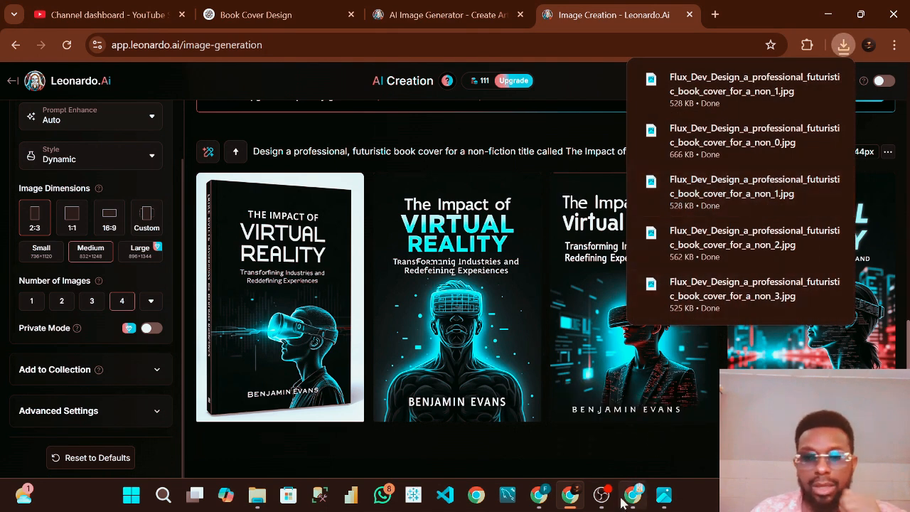
Step: Revisit the book manuscript, the prompt chat and the original cover chat up to its first message
{"action": "left_click", "coordinate": [540, 496]}
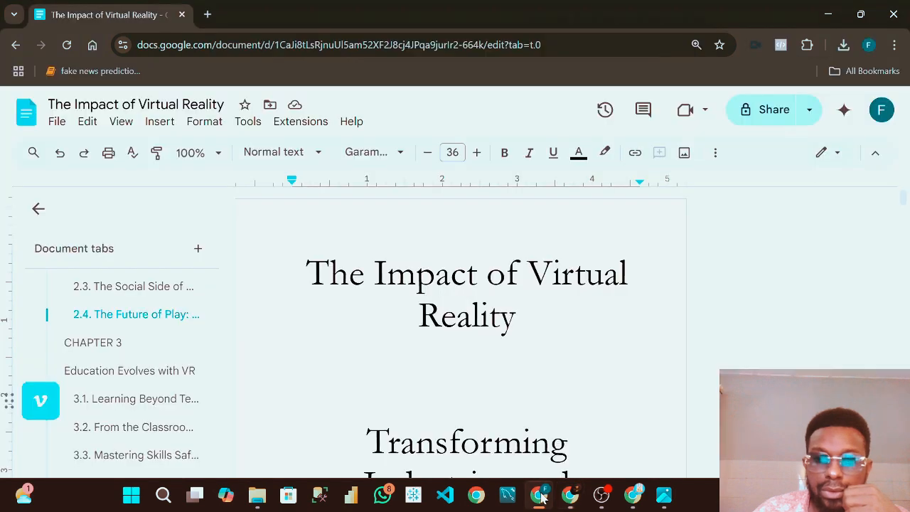
{"action": "left_click", "coordinate": [632, 495]}
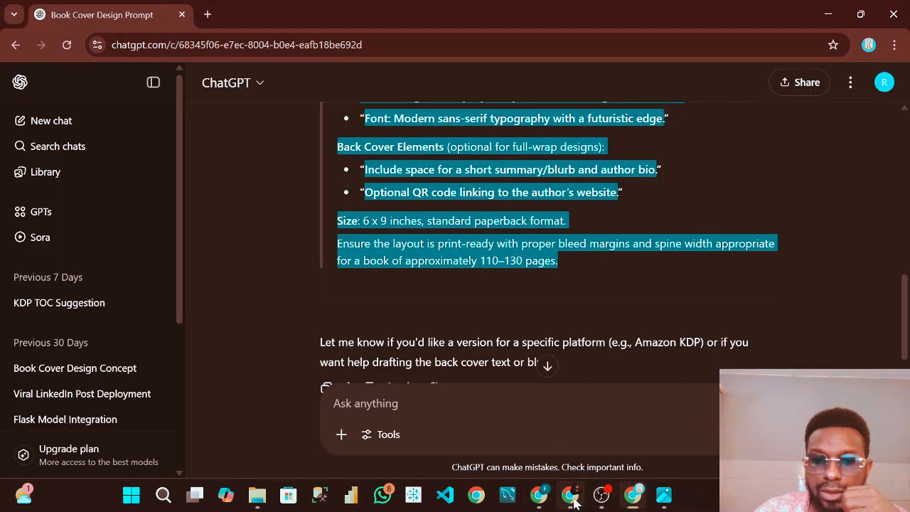
{"action": "left_click", "coordinate": [573, 498]}
{"action": "left_click", "coordinate": [264, 11]}
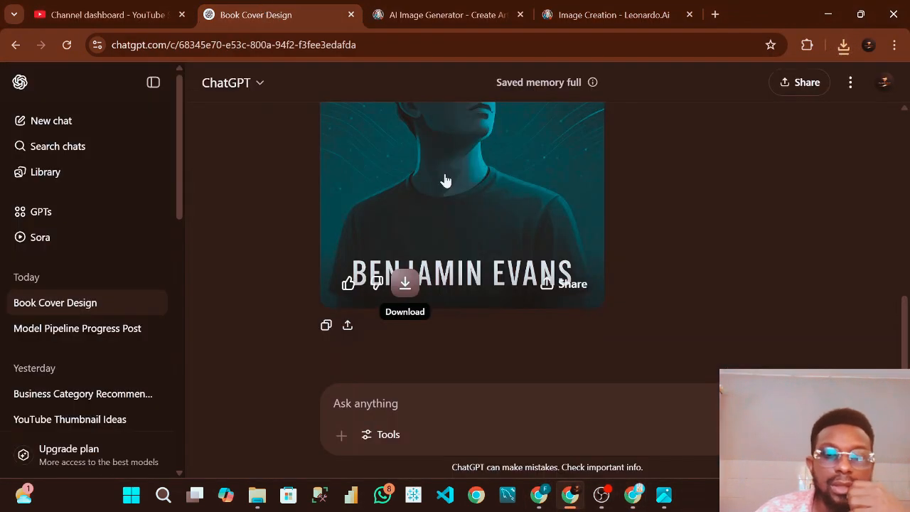
{"action": "scroll", "coordinate": [446, 181], "scroll_direction": "up", "scroll_amount": 10}
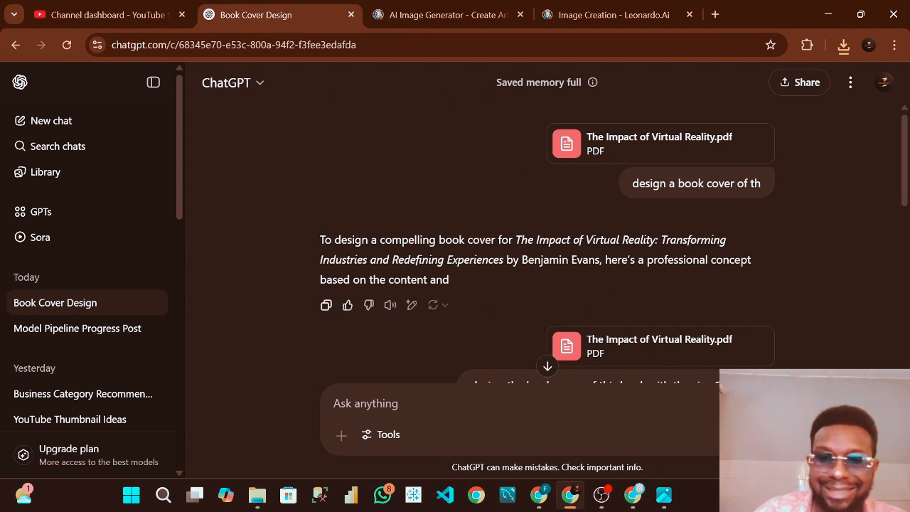
Step: Open the downloaded Leonardo.Ai cover from the Downloads folder, inspect it up close and put the viewer away
{"action": "left_click", "coordinate": [256, 494]}
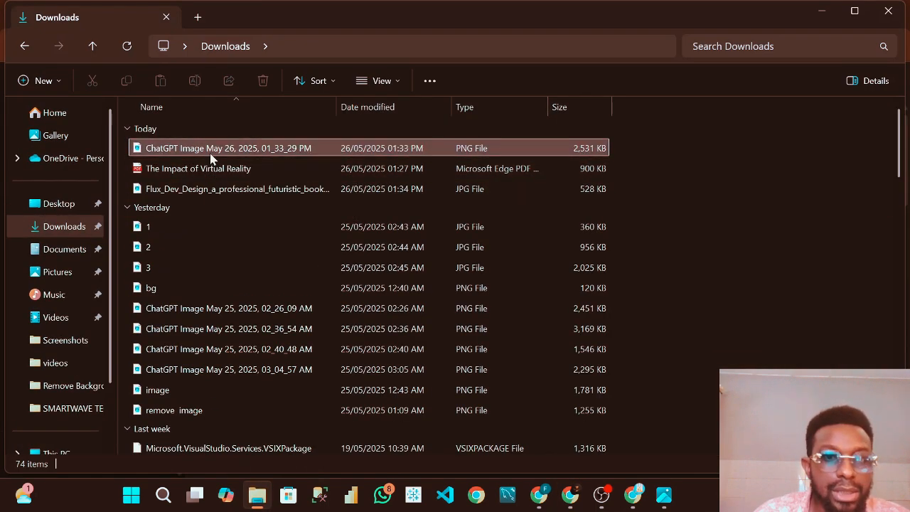
{"action": "left_click", "coordinate": [222, 196]}
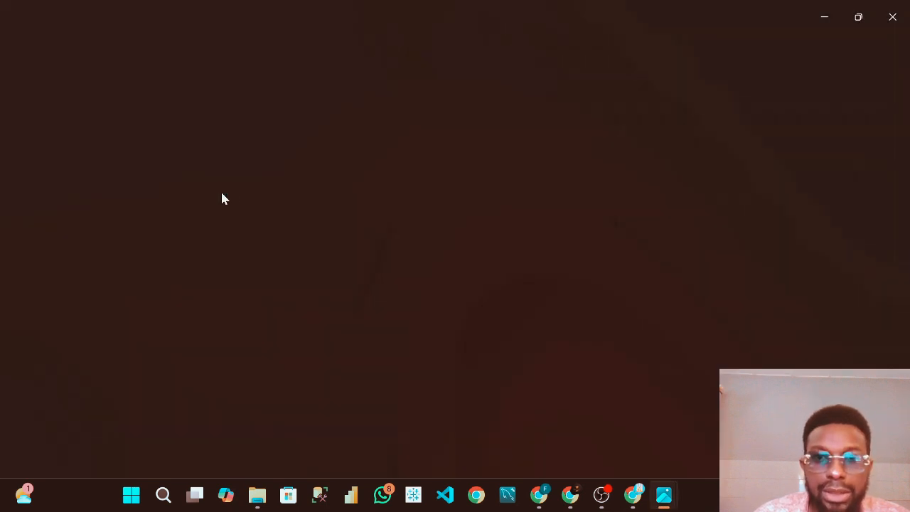
{"action": "scroll", "coordinate": [533, 231], "scroll_direction": "up", "scroll_amount": 3}
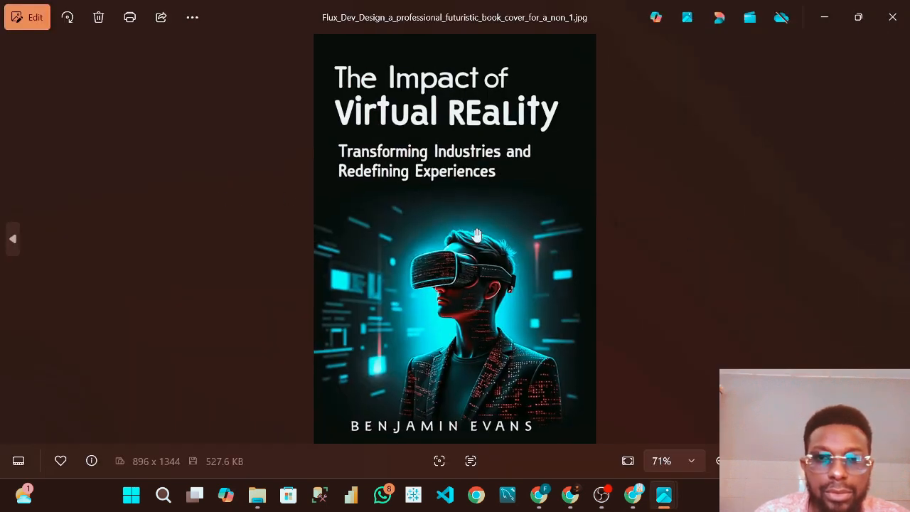
{"action": "scroll", "coordinate": [491, 238], "scroll_direction": "down", "scroll_amount": 3}
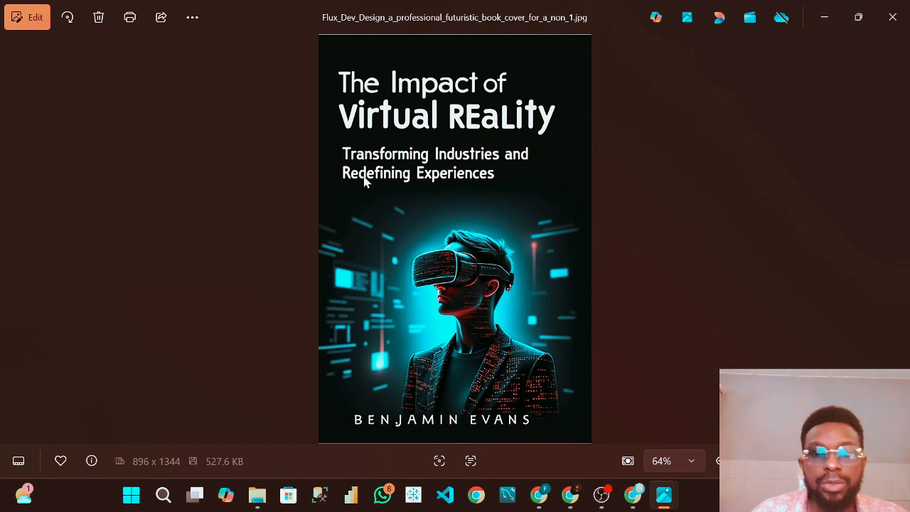
{"action": "left_click", "coordinate": [839, 17]}
Step: Open ChatGPT Image May 26, 2025, 01_33_29 PM from Downloads, inspect the cover for comparison and close it
{"action": "double_click", "coordinate": [174, 149]}
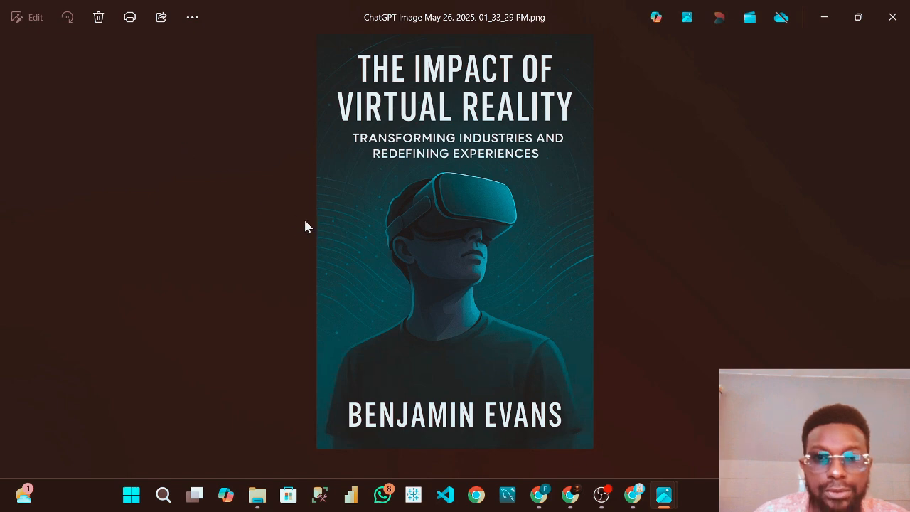
{"action": "scroll", "coordinate": [346, 209], "scroll_direction": "up", "scroll_amount": 3}
{"action": "scroll", "coordinate": [467, 224], "scroll_direction": "down", "scroll_amount": 3}
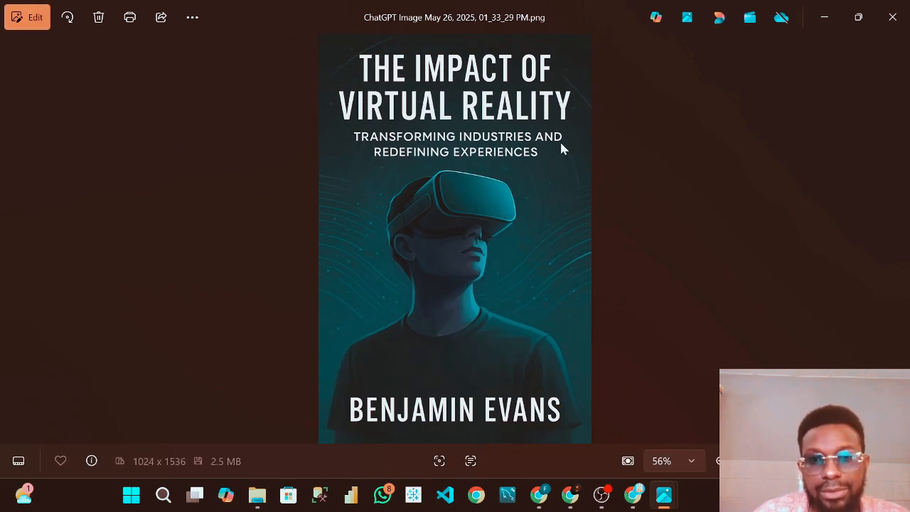
{"action": "left_click", "coordinate": [892, 17]}
Step: Reopen the downloaded Flux_Dev_Design cover from the Downloads folder to view it again
{"action": "left_click", "coordinate": [172, 171]}
{"action": "left_click", "coordinate": [188, 191]}
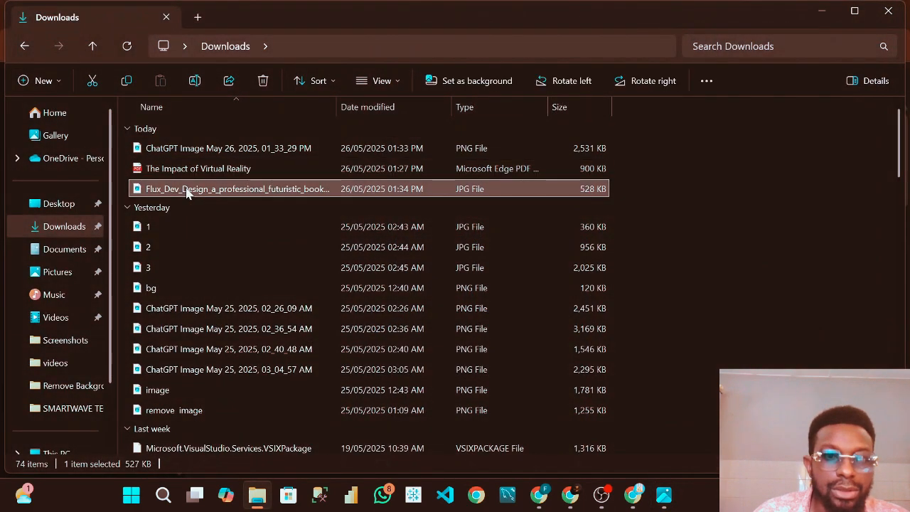
{"action": "double_click", "coordinate": [187, 190]}
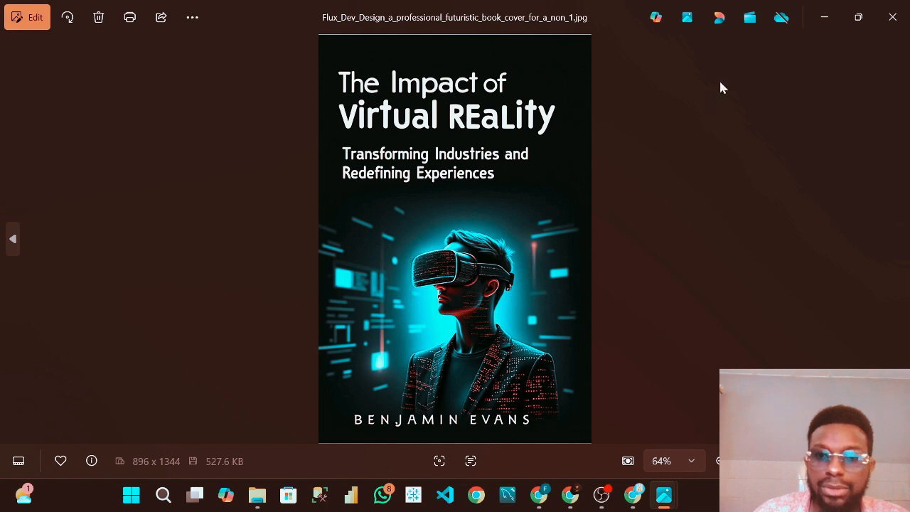
Step: Close the cover image viewer and load canva.com in a new browser tab beside the manuscript
{"action": "left_click", "coordinate": [892, 17]}
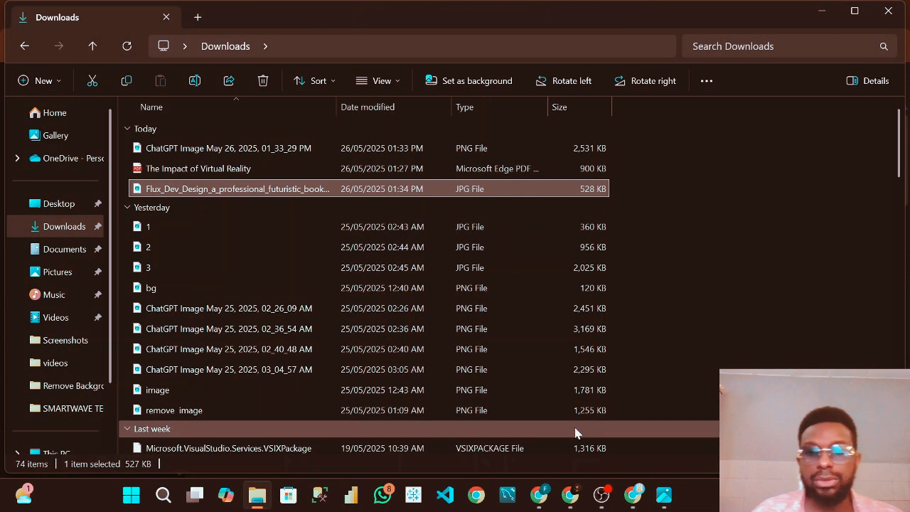
{"action": "left_click", "coordinate": [539, 494]}
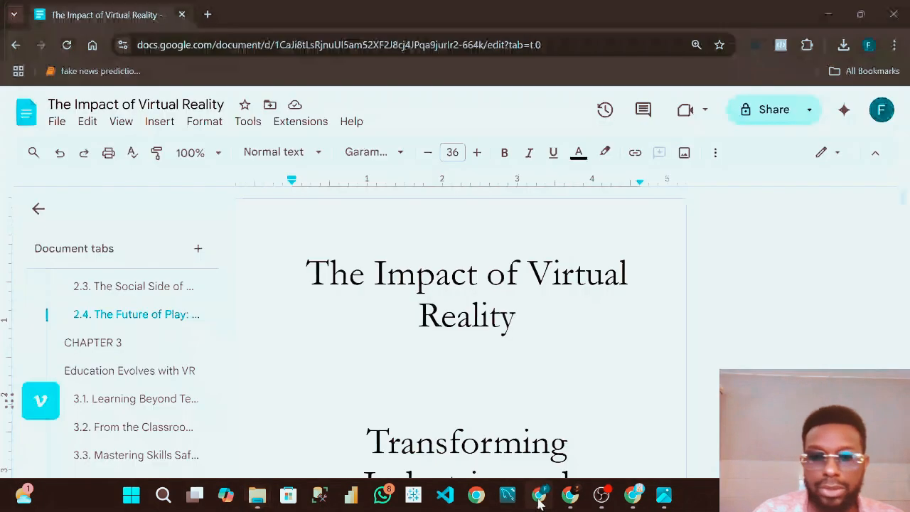
{"action": "left_click", "coordinate": [207, 14]}
{"action": "type", "text": "canva.com"}
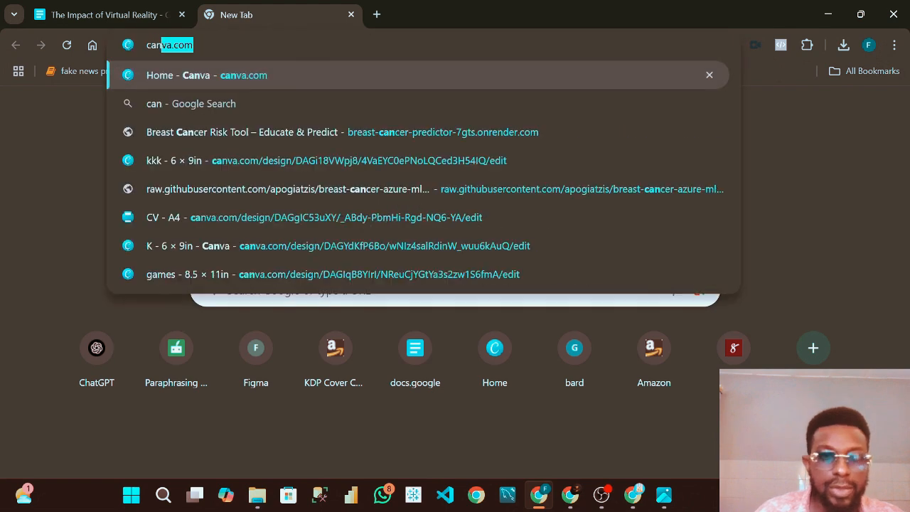
{"action": "key", "text": "Return"}
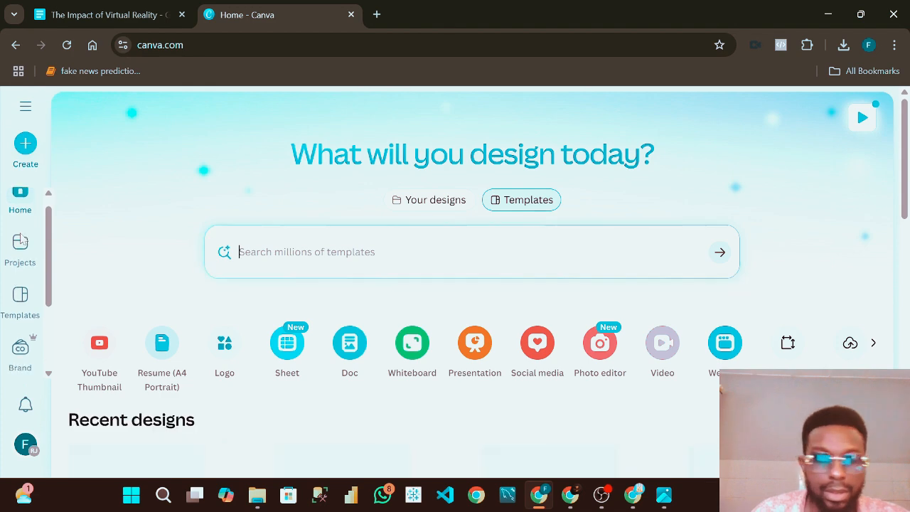
{"action": "scroll", "coordinate": [24, 227], "scroll_direction": "up", "scroll_amount": 2}
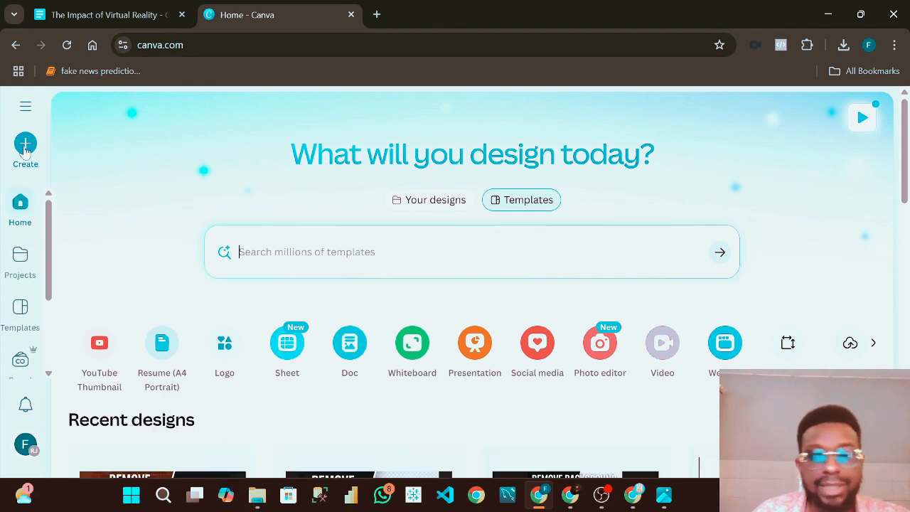
Step: Create a new custom-size design 6 in wide by 9 in high
{"action": "left_click", "coordinate": [25, 144]}
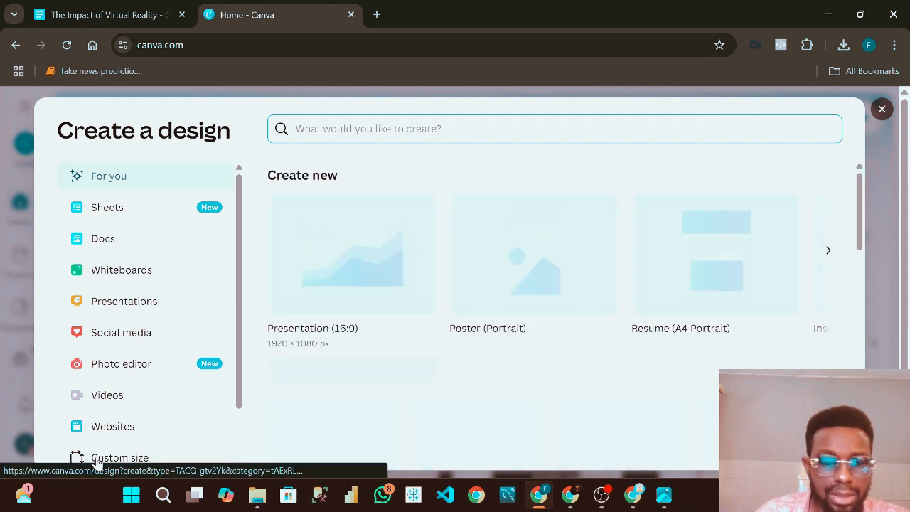
{"action": "left_click", "coordinate": [145, 458]}
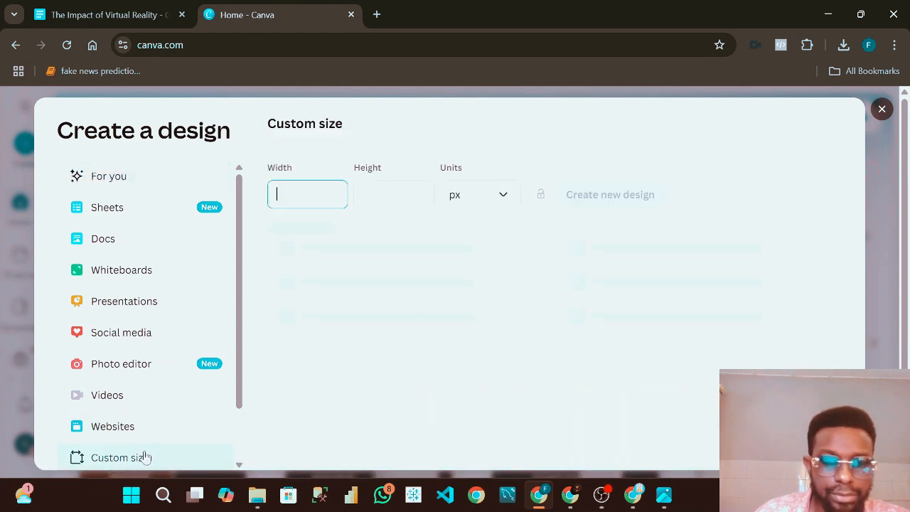
{"action": "left_click", "coordinate": [483, 198]}
{"action": "left_click", "coordinate": [485, 274]}
{"action": "left_click", "coordinate": [317, 195]}
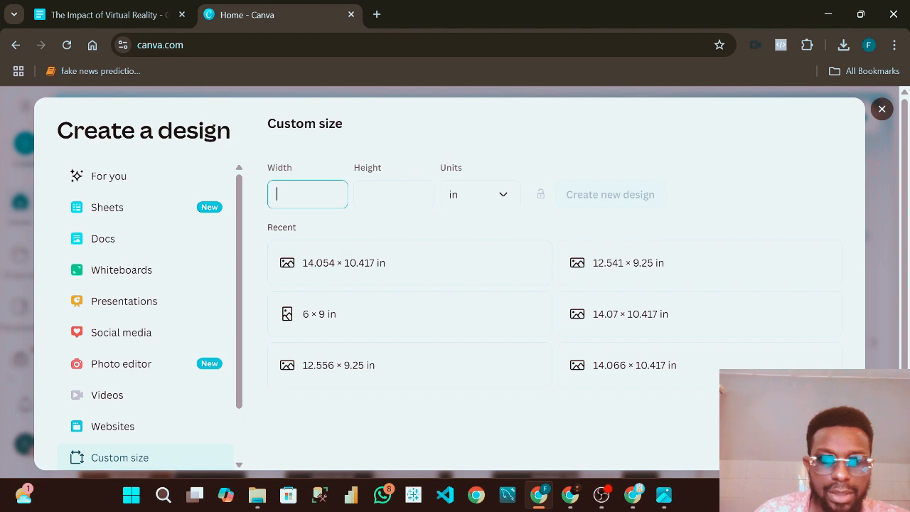
{"action": "type", "text": "6"}
{"action": "key", "text": "Tab"}
{"action": "type", "text": "9"}
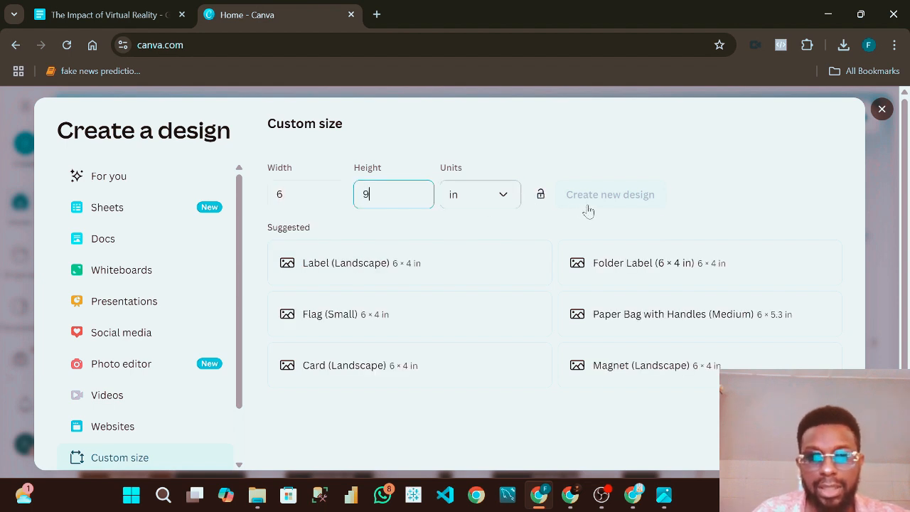
{"action": "left_click", "coordinate": [610, 195]}
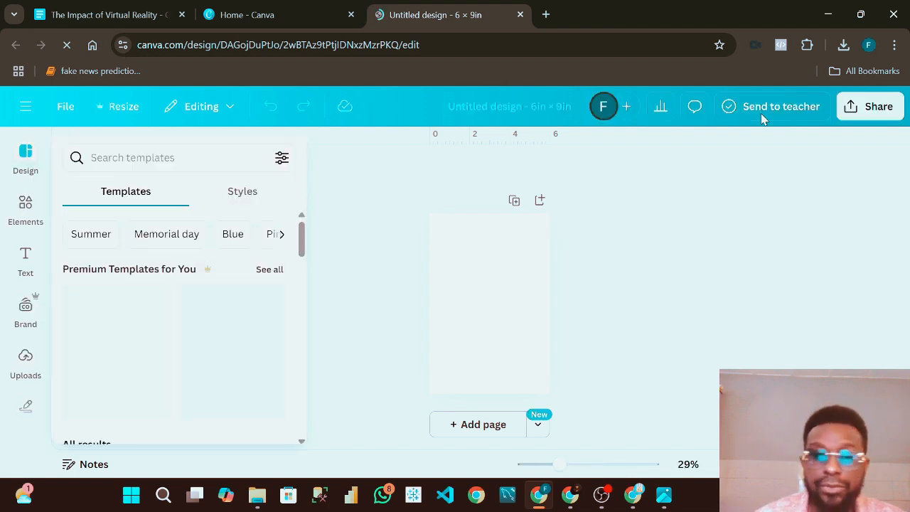
Step: Upload the Flux_Dev_Design cover and ChatGPT Image May 26, 2025, 01_33_29 PM from the Downloads folder into the design's uploads
{"action": "left_click", "coordinate": [25, 362]}
{"action": "left_click", "coordinate": [140, 186]}
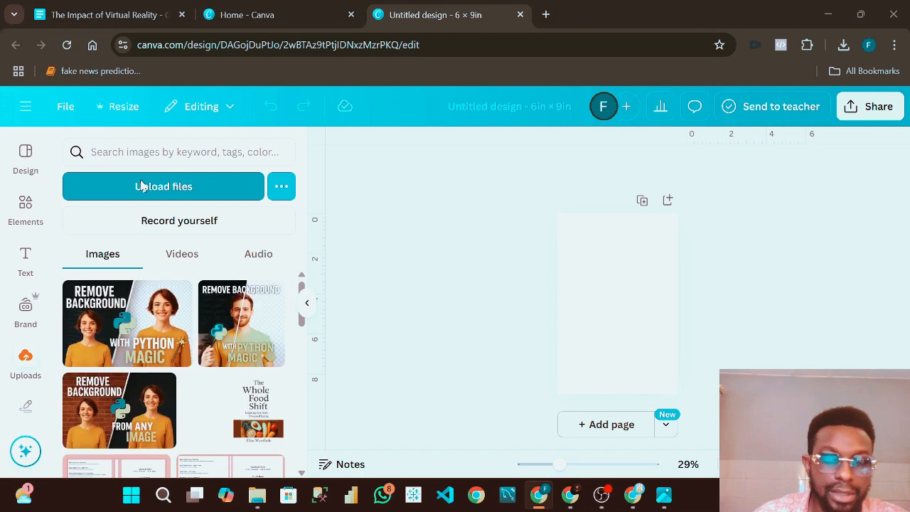
{"action": "left_click", "coordinate": [71, 210]}
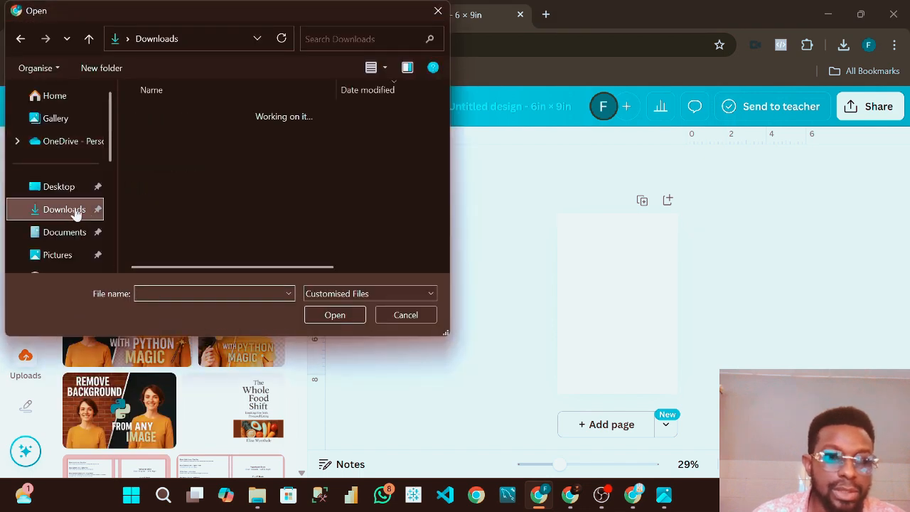
{"action": "left_click", "coordinate": [165, 131]}
{"action": "left_click", "coordinate": [188, 152], "text": "ctrl"}
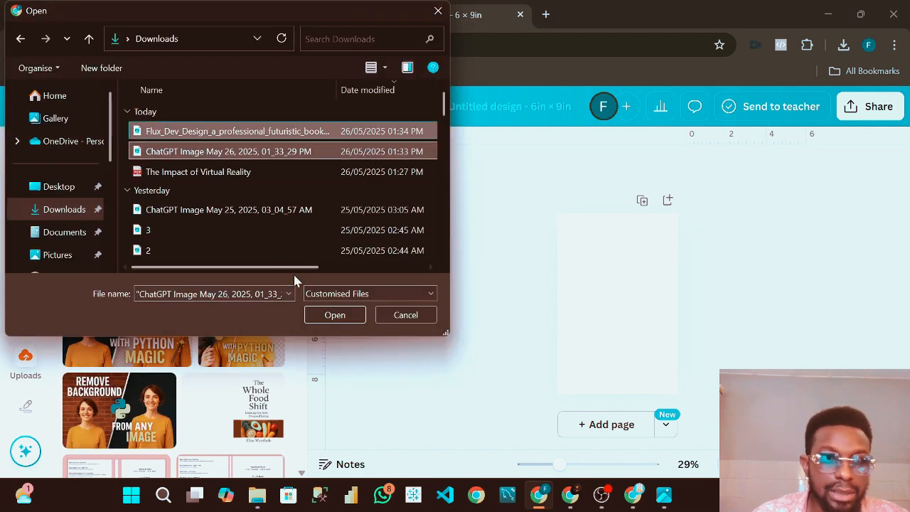
{"action": "left_click", "coordinate": [340, 319]}
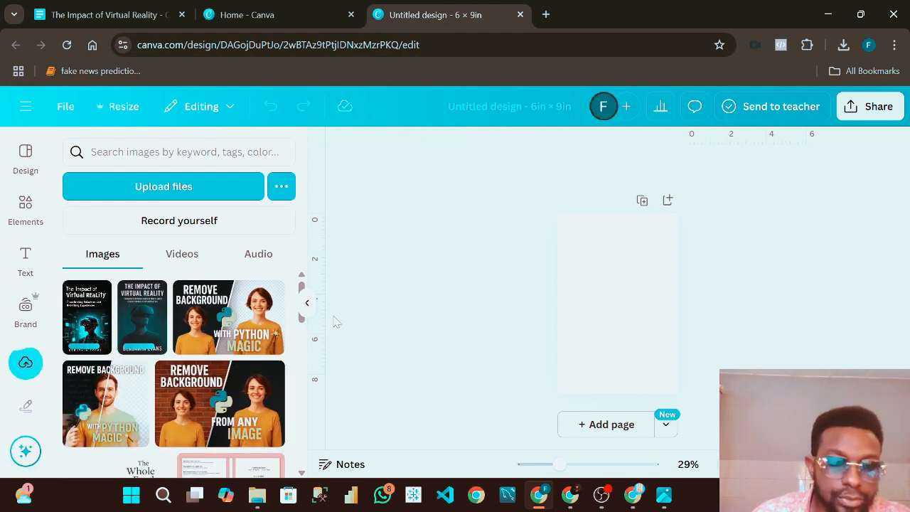
Step: Place the uploaded Flux_Dev_Design cover image on the blank 6 × 9 in page
{"action": "mouse_move", "coordinate": [143, 322]}
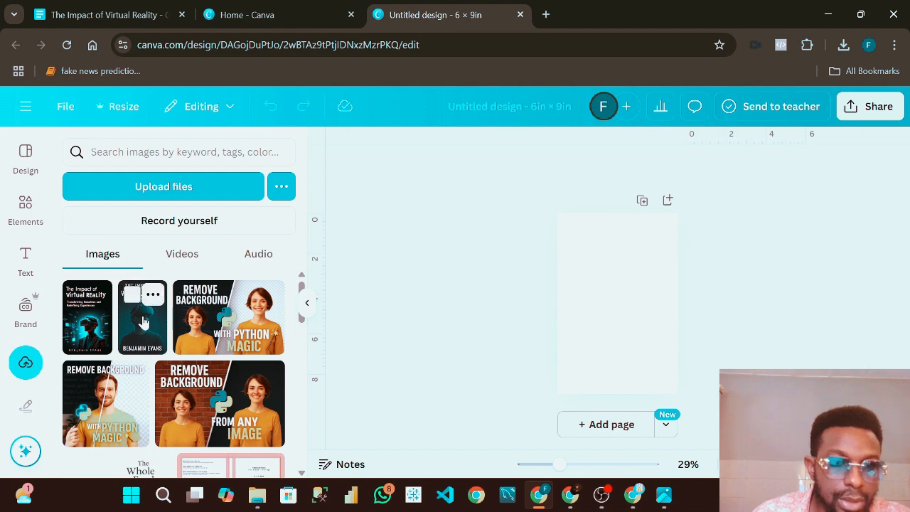
{"action": "left_click", "coordinate": [81, 327]}
{"action": "left_click", "coordinate": [700, 285]}
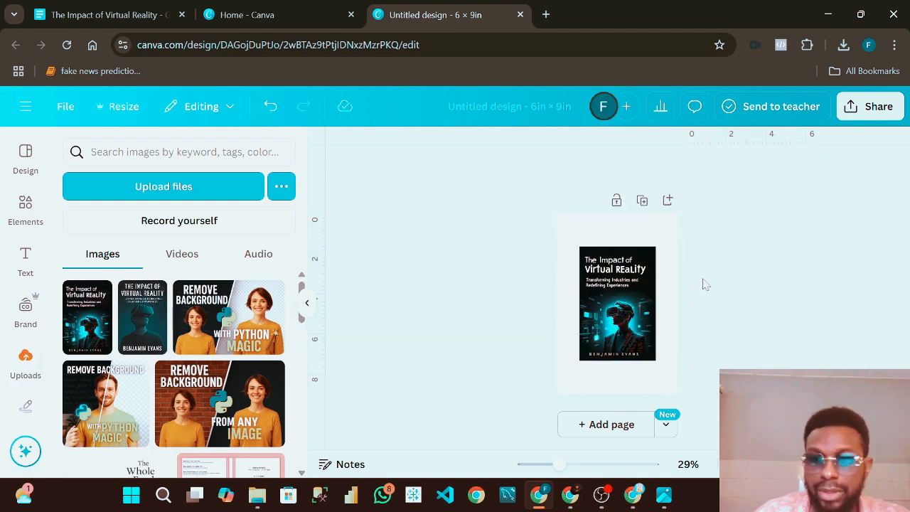
Step: Enlarge the cover image to about 5.1 in wide, leaving a margin around it on the page
{"action": "left_click", "coordinate": [626, 304]}
{"action": "scroll", "coordinate": [695, 301], "scroll_direction": "up", "scroll_amount": 2}
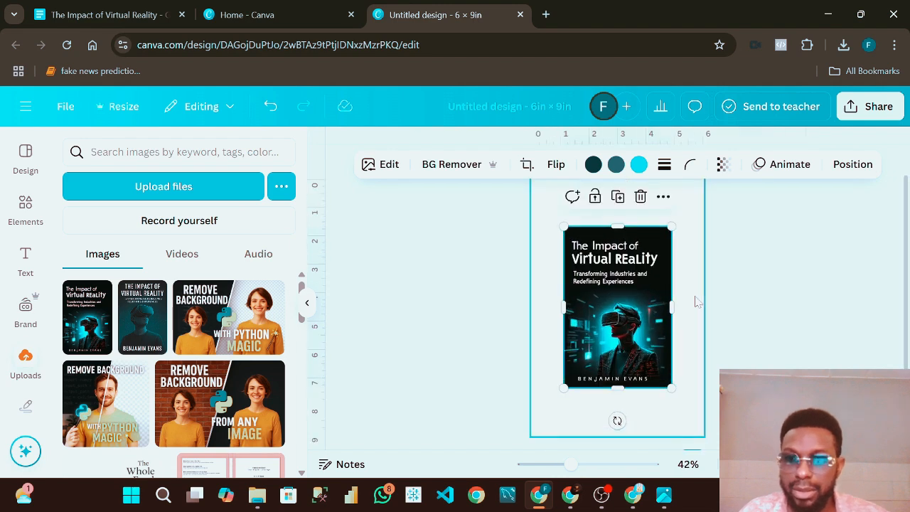
{"action": "scroll", "coordinate": [703, 327], "scroll_direction": "down", "scroll_amount": 2}
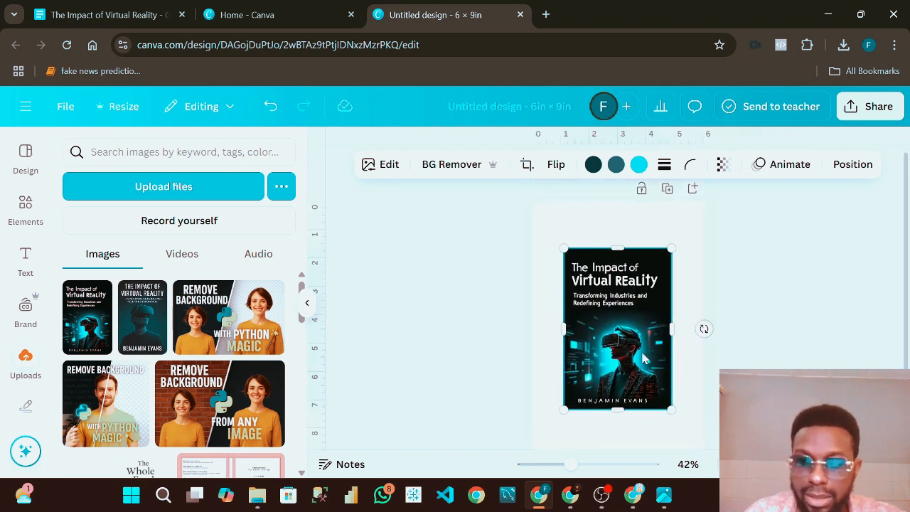
{"action": "left_click_drag", "start_coordinate": [672, 348], "coordinate": [689, 372]}
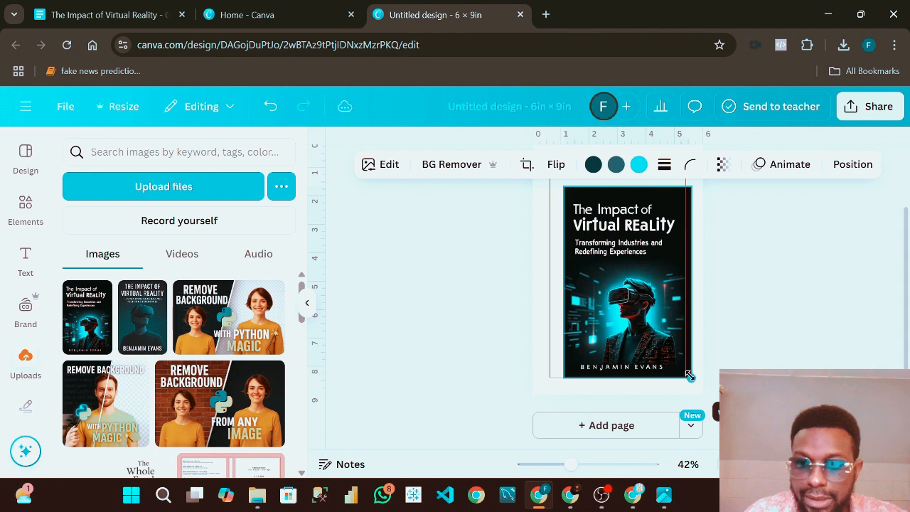
{"action": "scroll", "coordinate": [721, 284], "scroll_direction": "up", "scroll_amount": 2}
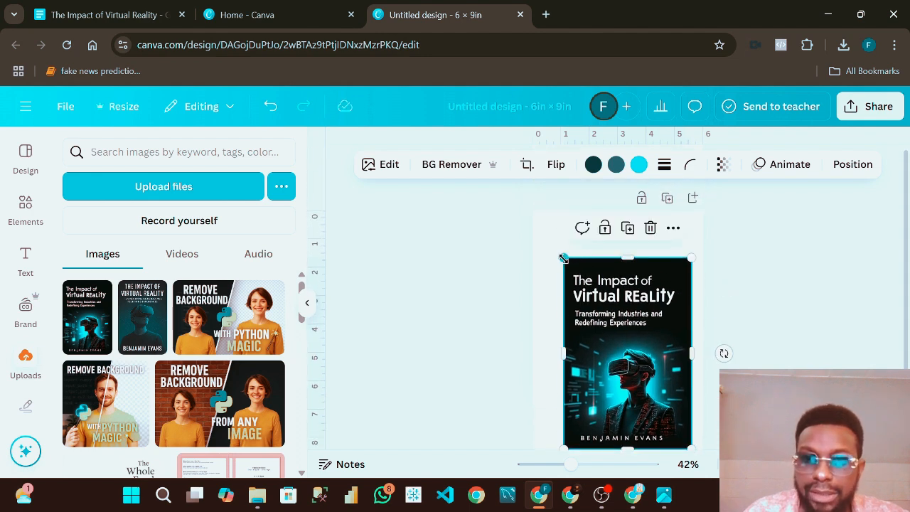
{"action": "left_click_drag", "start_coordinate": [564, 258], "coordinate": [546, 231]}
{"action": "left_click_drag", "start_coordinate": [620, 229], "coordinate": [619, 228]}
Step: Check the margins around the cover image and align it to the middle and center of the page
{"action": "scroll", "coordinate": [718, 267], "scroll_direction": "down", "scroll_amount": 2}
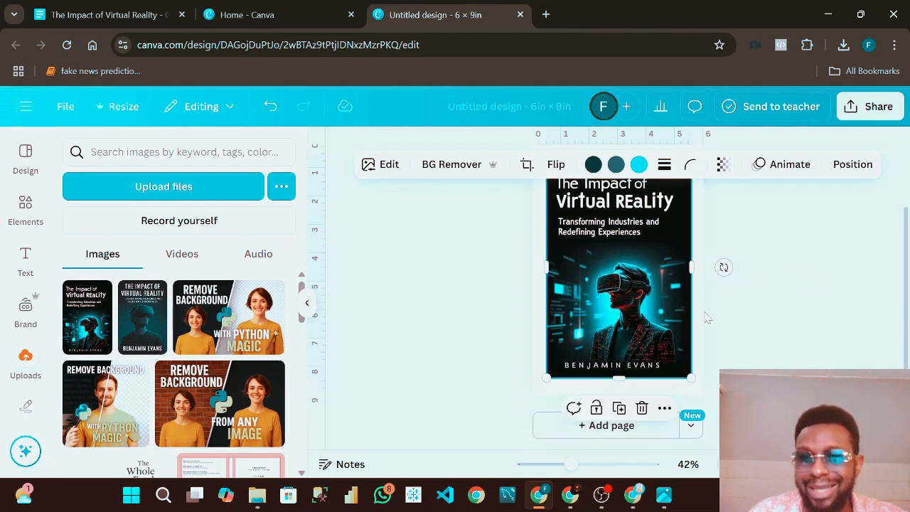
{"action": "scroll", "coordinate": [707, 317], "scroll_direction": "up", "scroll_amount": 2}
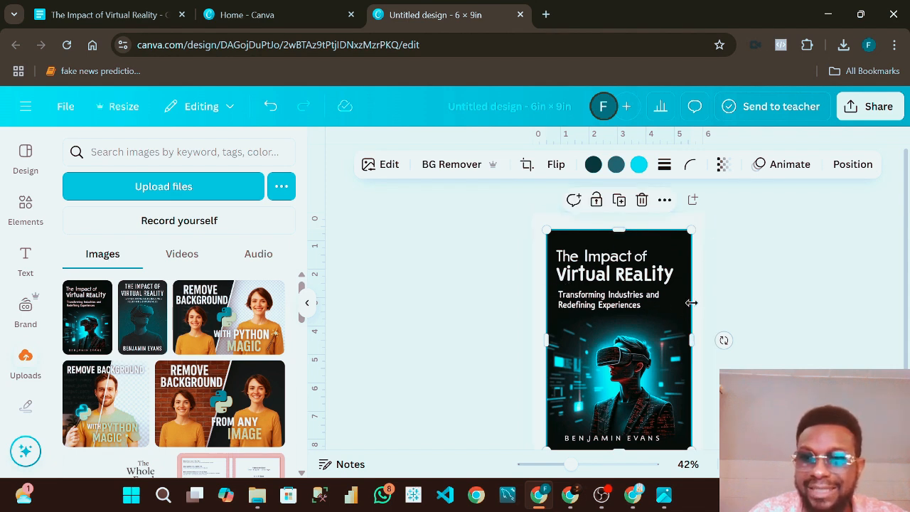
{"action": "scroll", "coordinate": [755, 303], "scroll_direction": "down", "scroll_amount": 2}
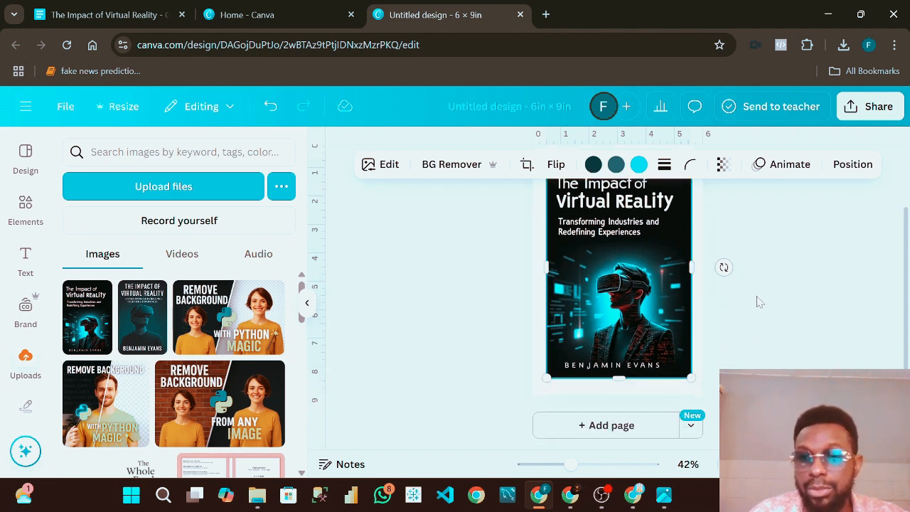
{"action": "scroll", "coordinate": [759, 301], "scroll_direction": "up", "scroll_amount": 2}
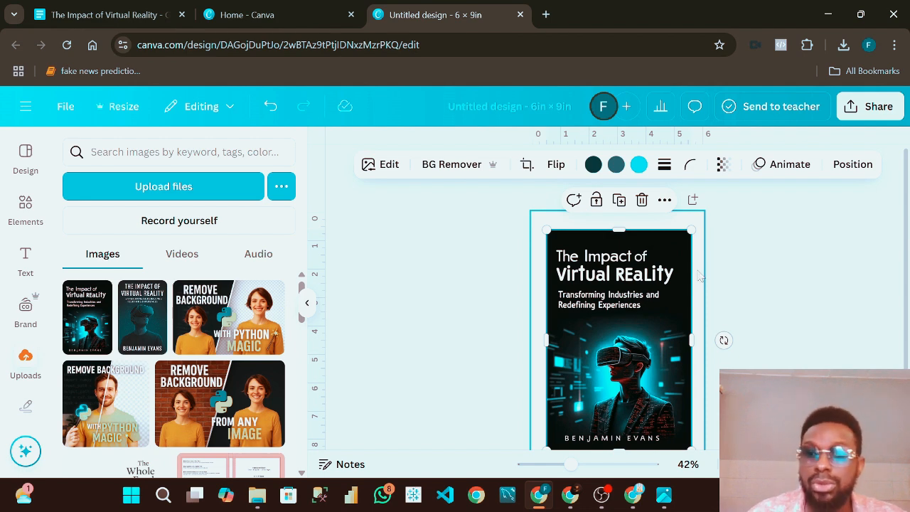
{"action": "scroll", "coordinate": [789, 262], "scroll_direction": "down", "scroll_amount": 1}
{"action": "scroll", "coordinate": [778, 308], "scroll_direction": "up", "scroll_amount": 1}
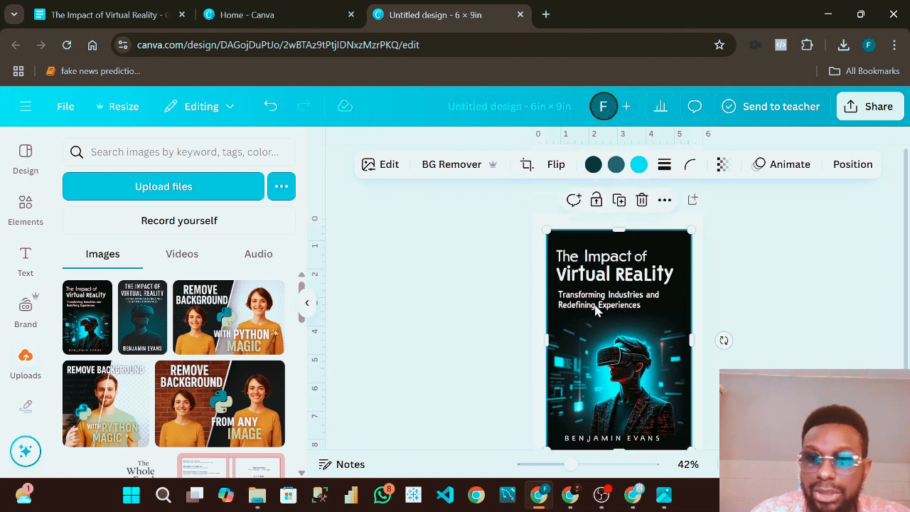
{"action": "scroll", "coordinate": [797, 345], "scroll_direction": "down", "scroll_amount": 1}
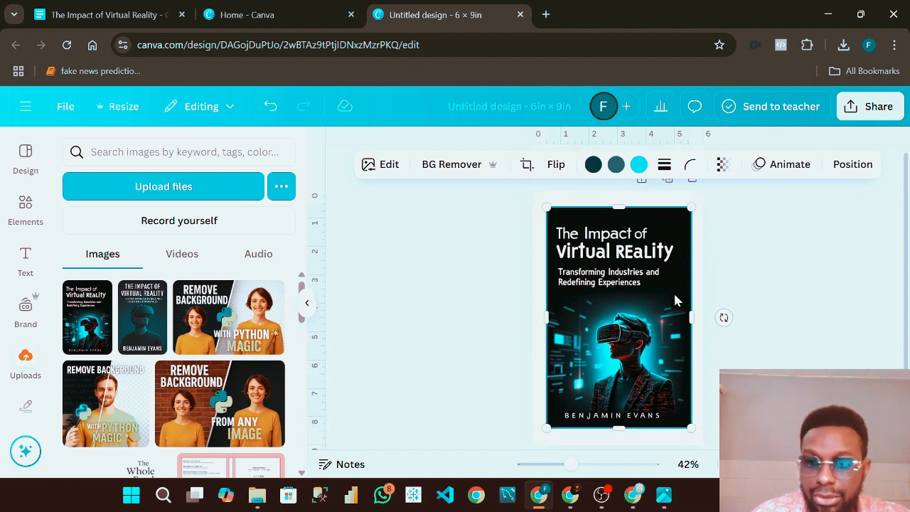
{"action": "scroll", "coordinate": [758, 327], "scroll_direction": "up", "scroll_amount": 1}
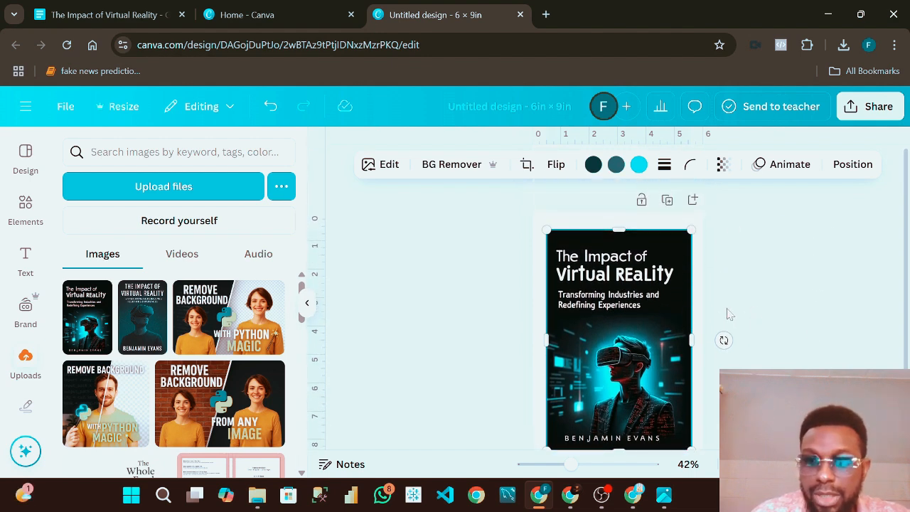
{"action": "left_click", "coordinate": [853, 166]}
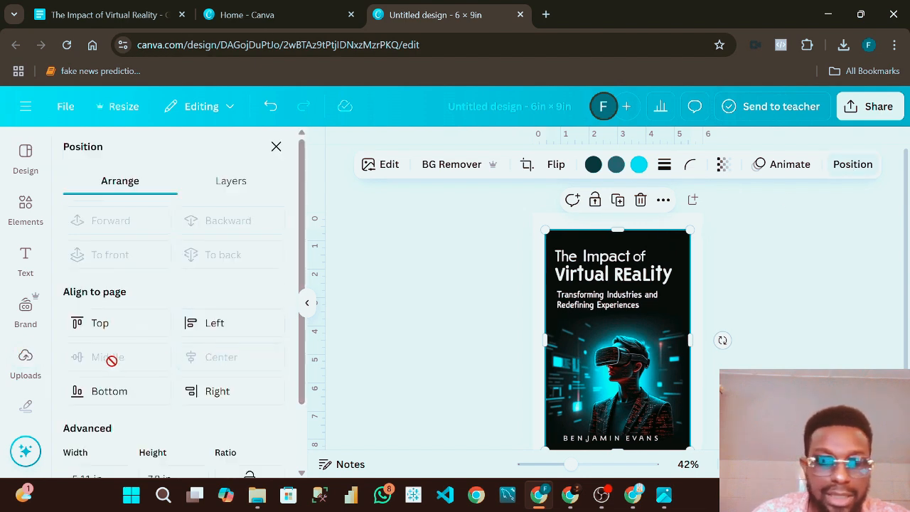
{"action": "left_click", "coordinate": [842, 318]}
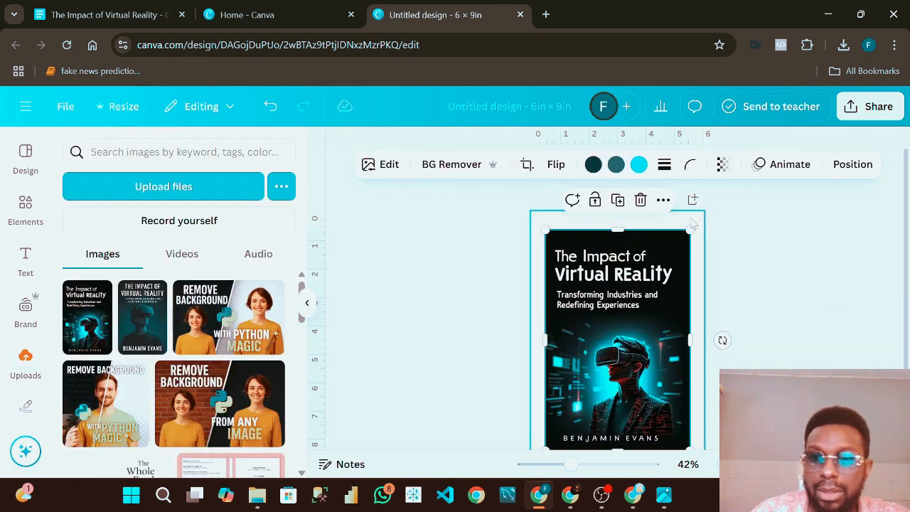
Step: Set the page background to the darkest photo color taken from the cover image and check the blended edges
{"action": "left_click", "coordinate": [534, 167]}
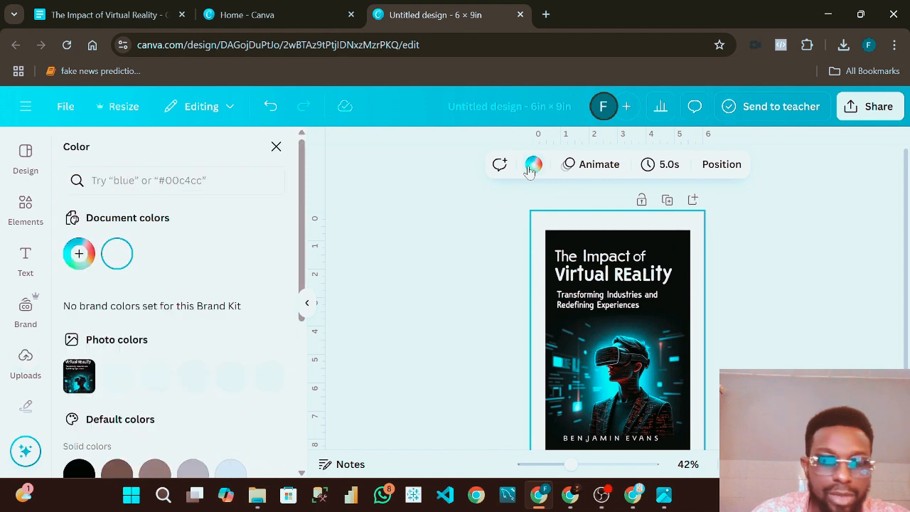
{"action": "left_click", "coordinate": [117, 375]}
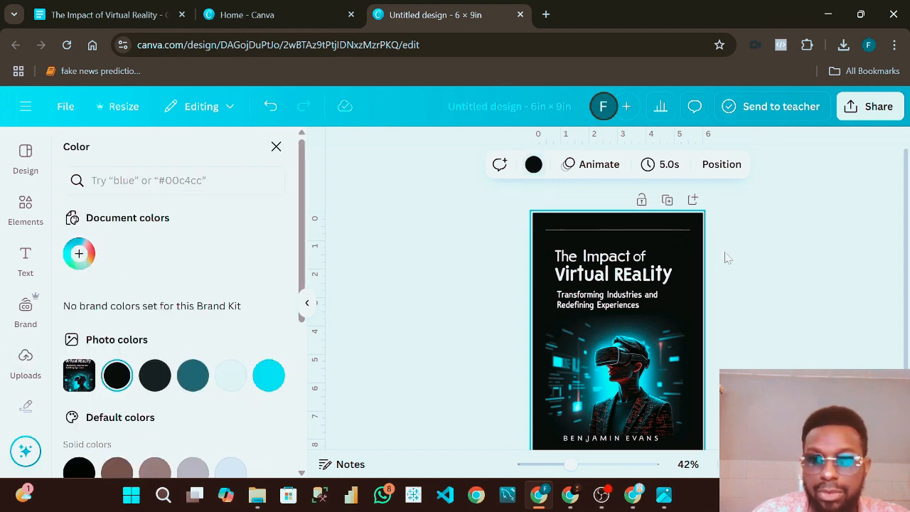
{"action": "left_click", "coordinate": [761, 254]}
{"action": "scroll", "coordinate": [782, 264], "scroll_direction": "down", "scroll_amount": 1}
{"action": "scroll", "coordinate": [787, 320], "scroll_direction": "up", "scroll_amount": 1}
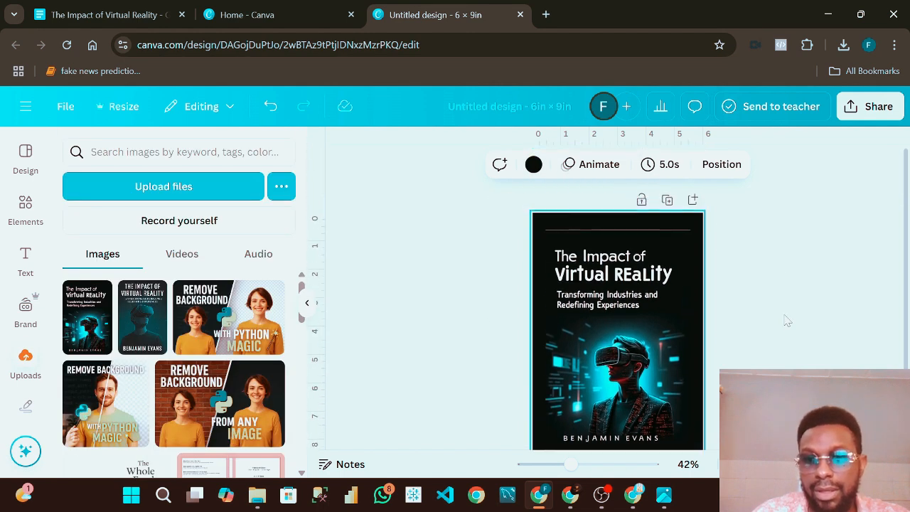
{"action": "left_click", "coordinate": [792, 296]}
{"action": "scroll", "coordinate": [800, 293], "scroll_direction": "down", "scroll_amount": 1}
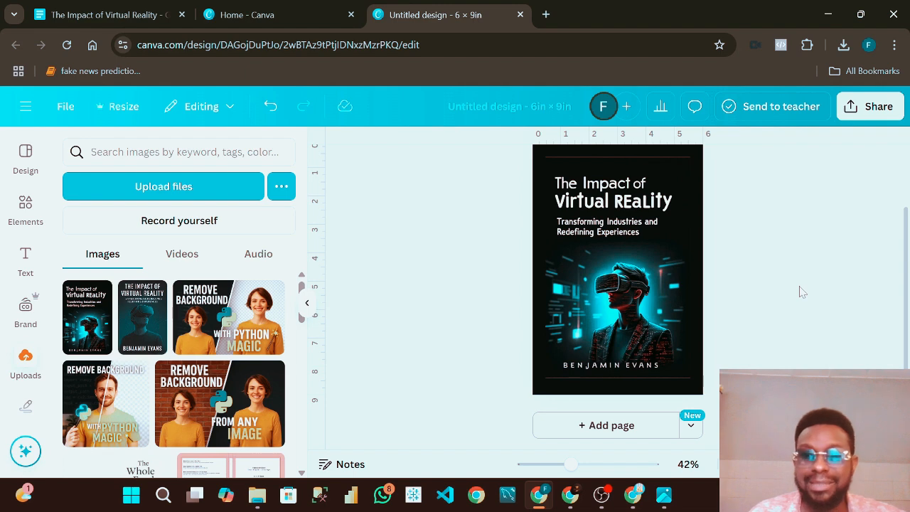
{"action": "scroll", "coordinate": [764, 319], "scroll_direction": "up", "scroll_amount": 1}
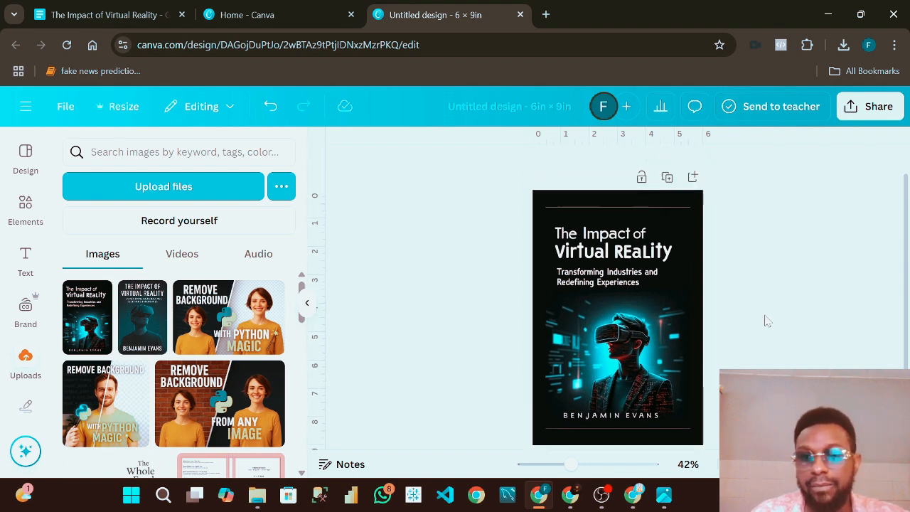
{"action": "scroll", "coordinate": [775, 312], "scroll_direction": "down", "scroll_amount": 1}
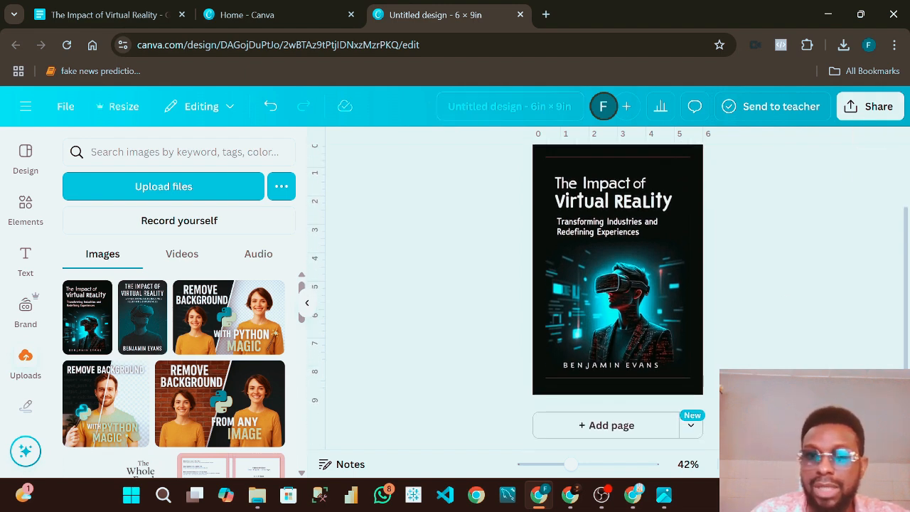
Step: Name the cover design kk and download it as a JPG at quality 100
{"action": "left_click", "coordinate": [504, 107]}
{"action": "type", "text": "kk"}
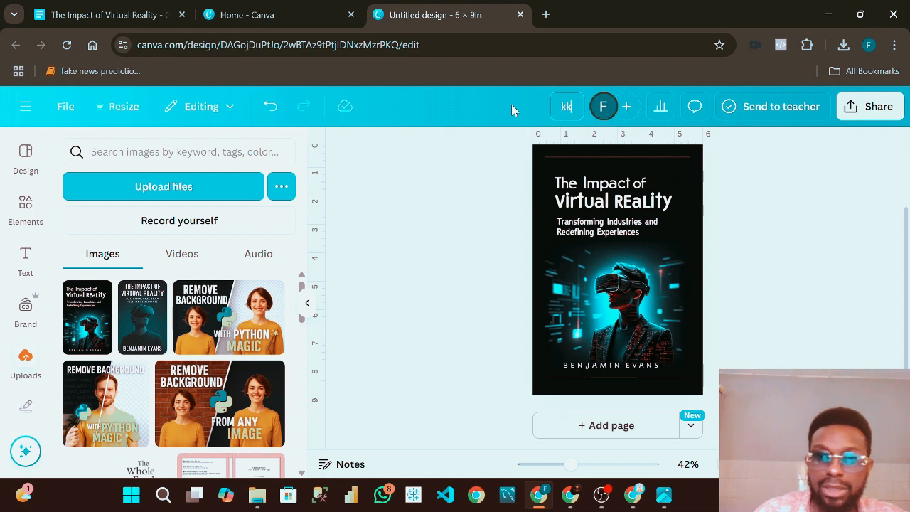
{"action": "left_click", "coordinate": [873, 106]}
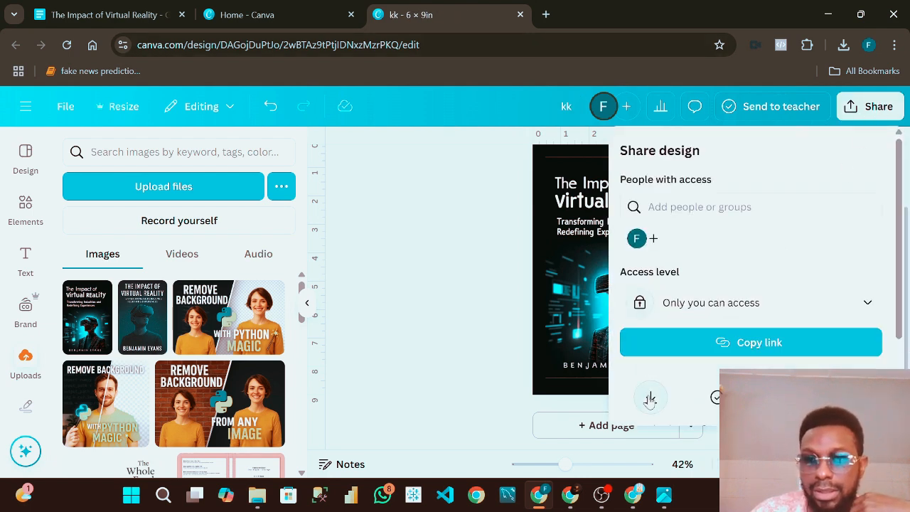
{"action": "left_click", "coordinate": [650, 400]}
{"action": "left_click", "coordinate": [743, 206]}
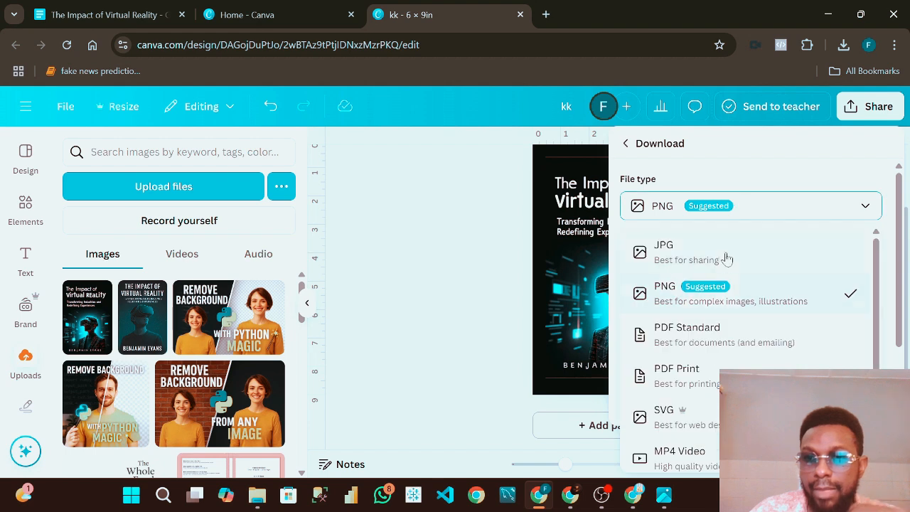
{"action": "left_click", "coordinate": [727, 257]}
{"action": "left_click_drag", "start_coordinate": [788, 321], "coordinate": [814, 320]}
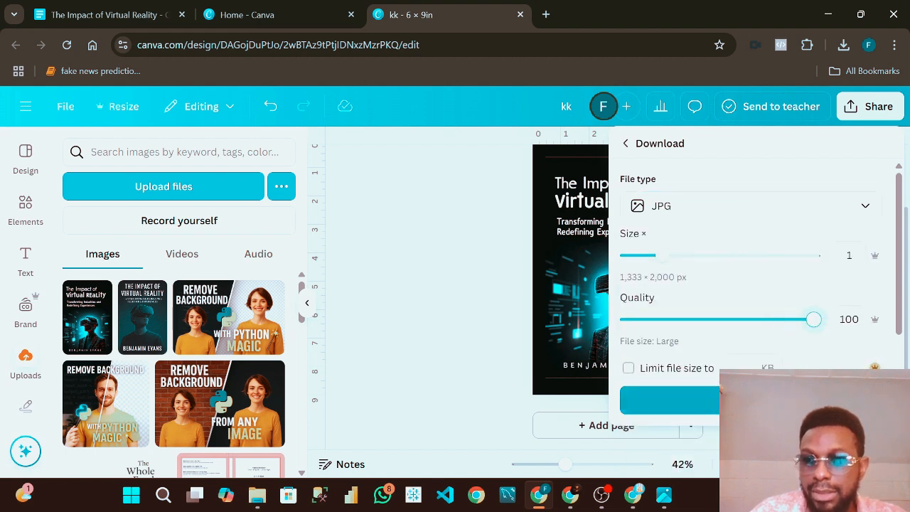
{"action": "left_click", "coordinate": [669, 400]}
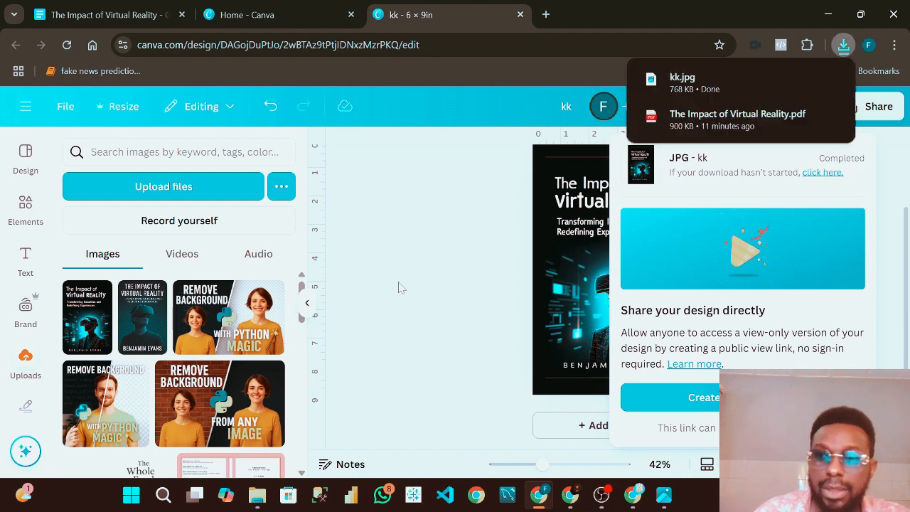
{"action": "left_click", "coordinate": [421, 285]}
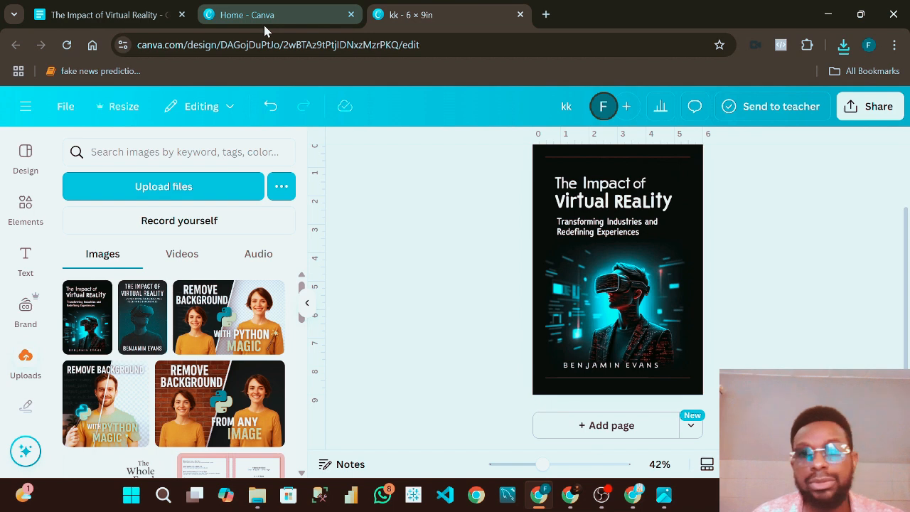
Step: Check the page count of The Impact of Virtual Reality manuscript in Google Docs
{"action": "mouse_move", "coordinate": [264, 30]}
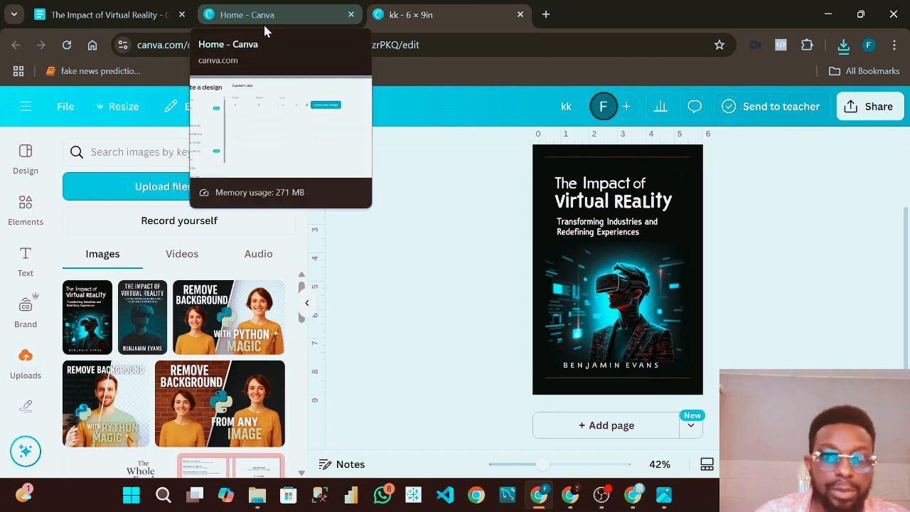
{"action": "left_click", "coordinate": [97, 8]}
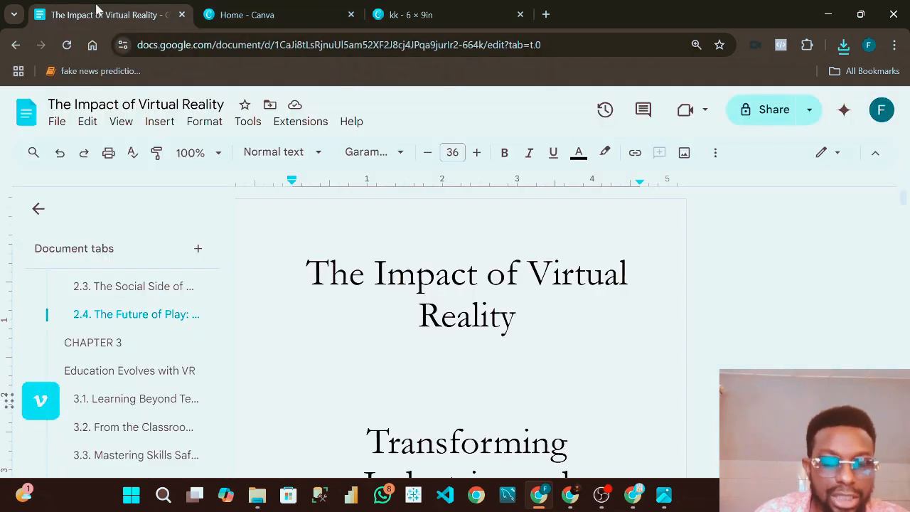
{"action": "mouse_move", "coordinate": [905, 200]}
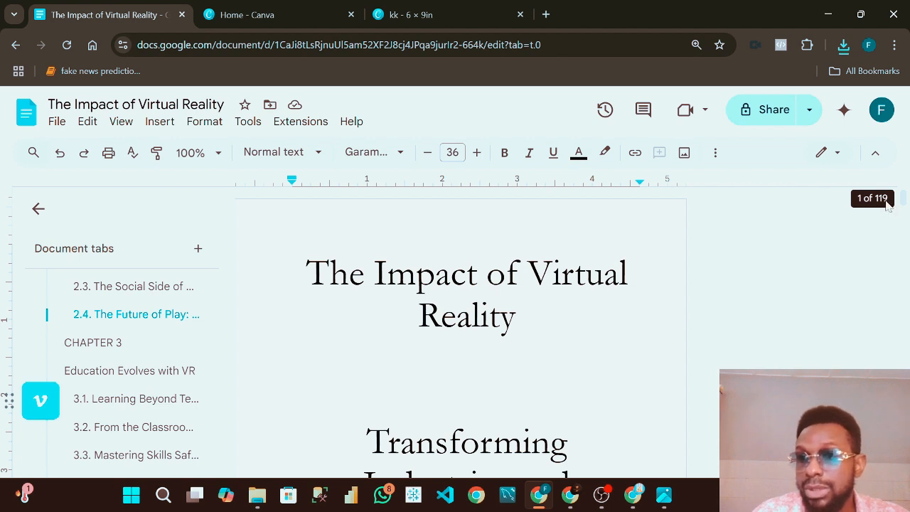
Step: Open the KDP Cover Calculator in a new browser tab and specify a paperback with black & white interior and white paper
{"action": "left_click", "coordinate": [546, 14]}
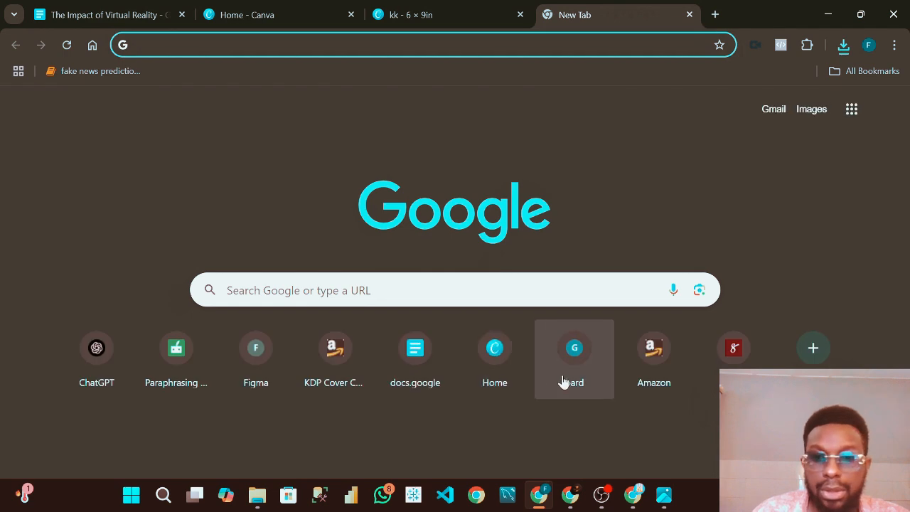
{"action": "left_click", "coordinate": [352, 364]}
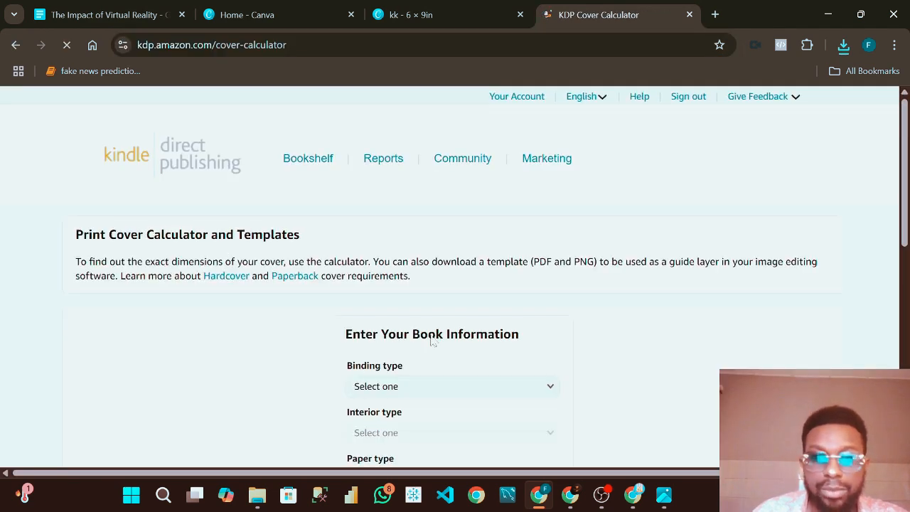
{"action": "scroll", "coordinate": [432, 342], "scroll_direction": "down", "scroll_amount": 3}
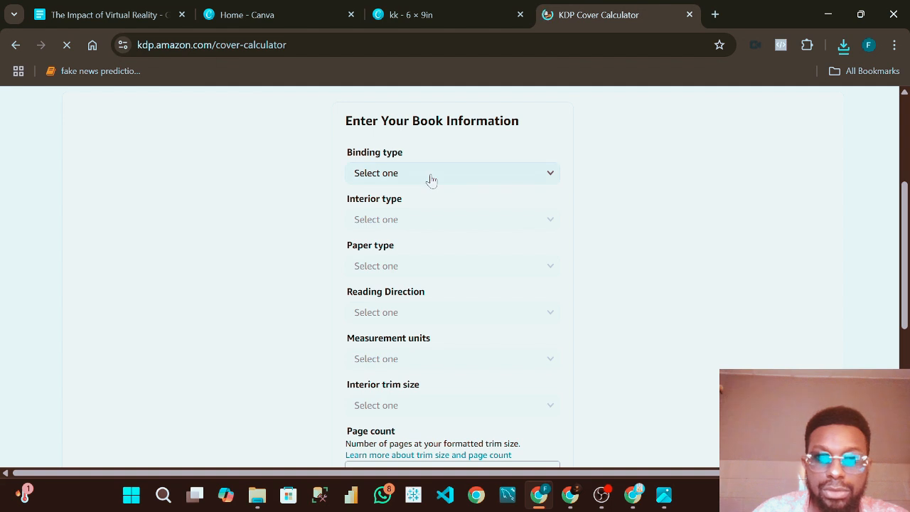
{"action": "left_click", "coordinate": [506, 184]}
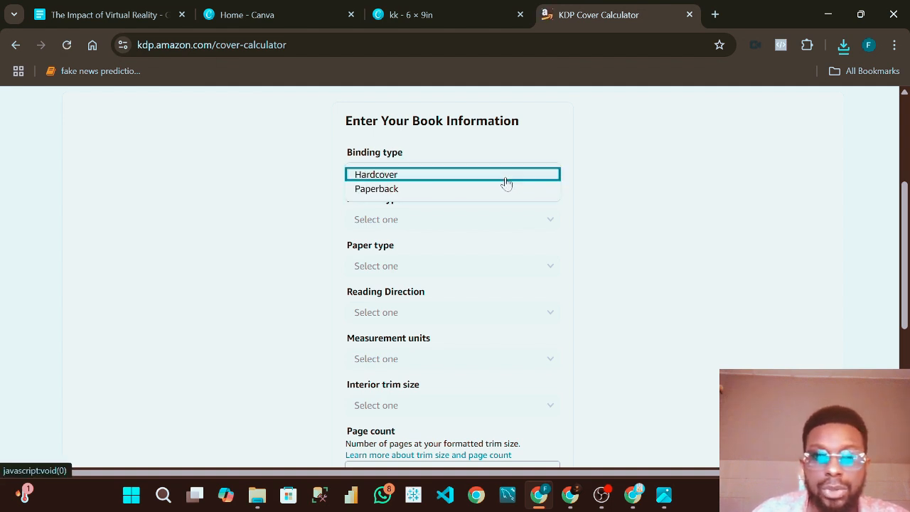
{"action": "left_click", "coordinate": [417, 193]}
{"action": "left_click", "coordinate": [419, 220]}
{"action": "left_click", "coordinate": [419, 225]}
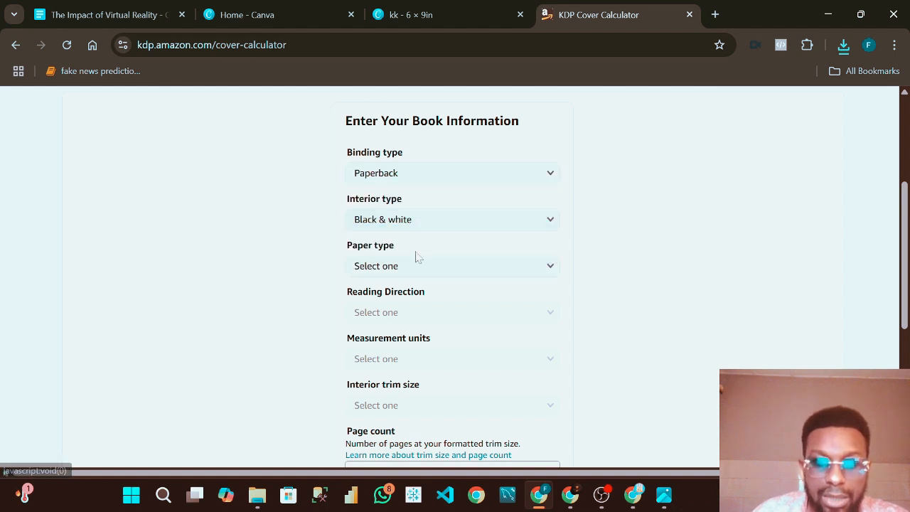
{"action": "left_click", "coordinate": [417, 258]}
{"action": "left_click", "coordinate": [411, 282]}
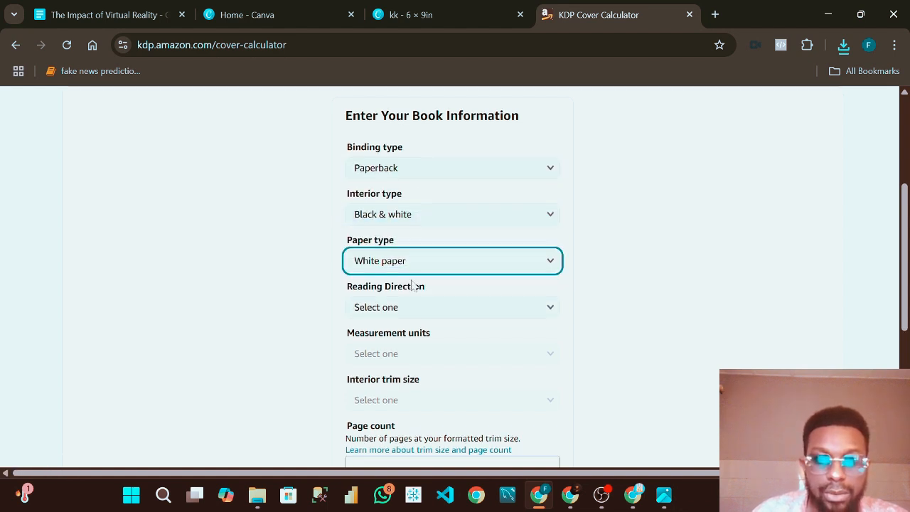
Step: Set the reading direction to Left to Right, units to Inches, interior trim size to 6 x 9 in and page count to 122
{"action": "scroll", "coordinate": [405, 284], "scroll_direction": "down", "scroll_amount": 2}
{"action": "left_click", "coordinate": [397, 174]}
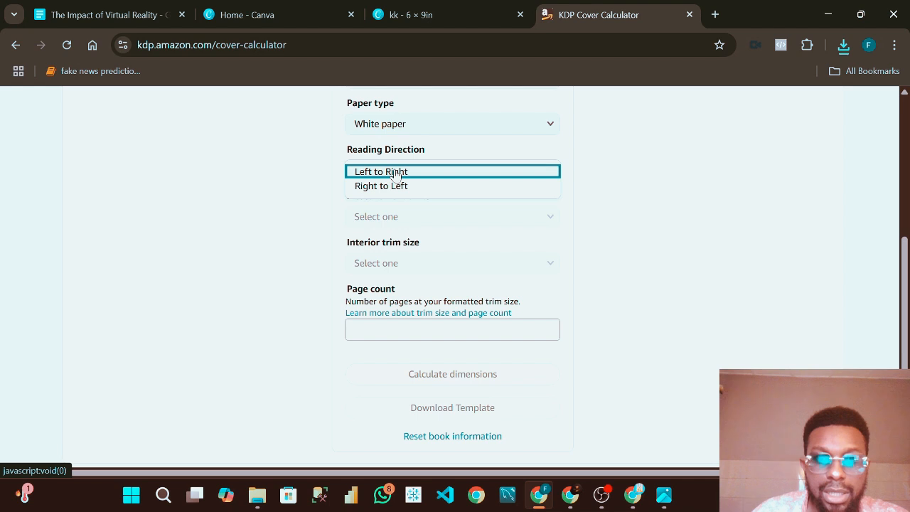
{"action": "left_click", "coordinate": [395, 176]}
{"action": "left_click", "coordinate": [423, 217]}
{"action": "left_click", "coordinate": [423, 219]}
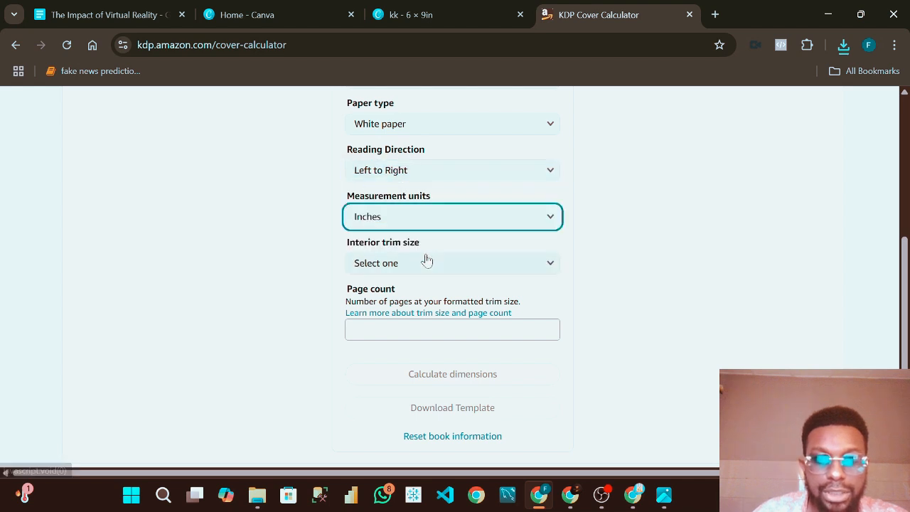
{"action": "left_click", "coordinate": [427, 262]}
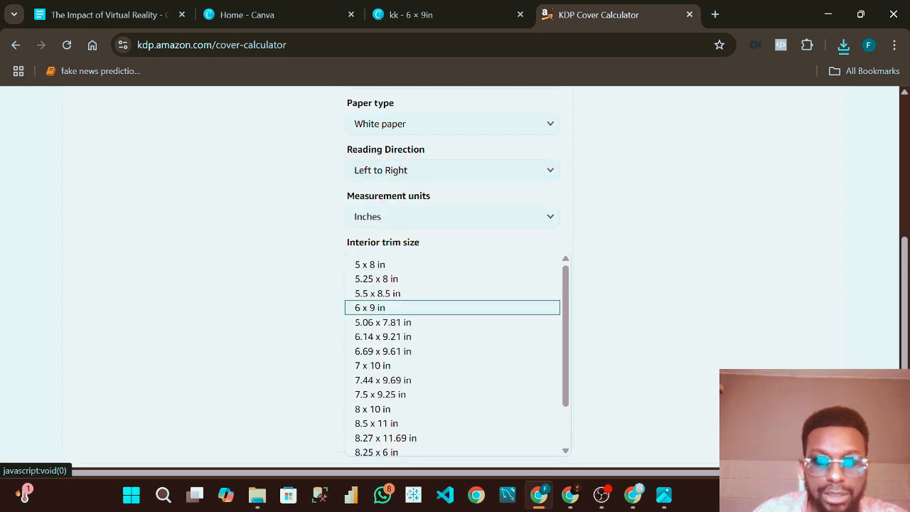
{"action": "left_click", "coordinate": [369, 308]}
{"action": "left_click", "coordinate": [448, 330]}
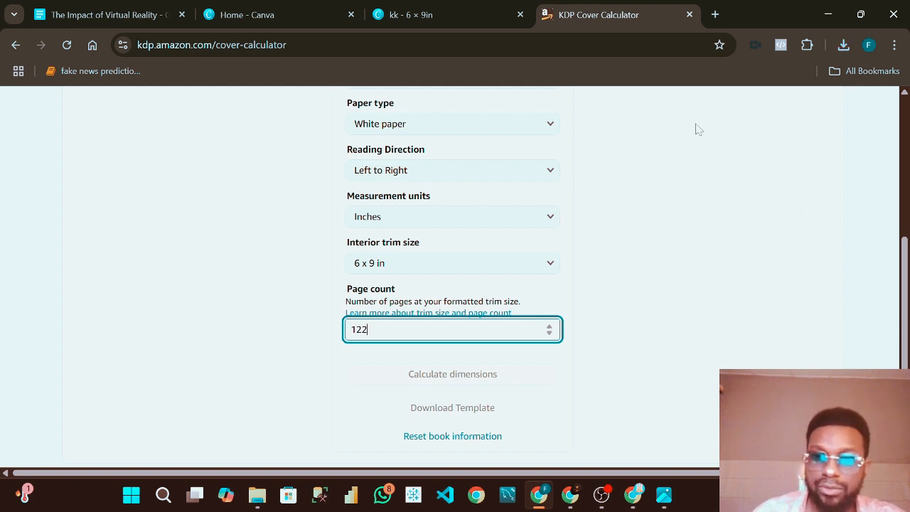
Step: Calculate the full cover dimensions for the book and download the matching cover template
{"action": "left_click", "coordinate": [662, 223]}
{"action": "scroll", "coordinate": [516, 288], "scroll_direction": "down", "scroll_amount": 1}
{"action": "left_click", "coordinate": [476, 306]}
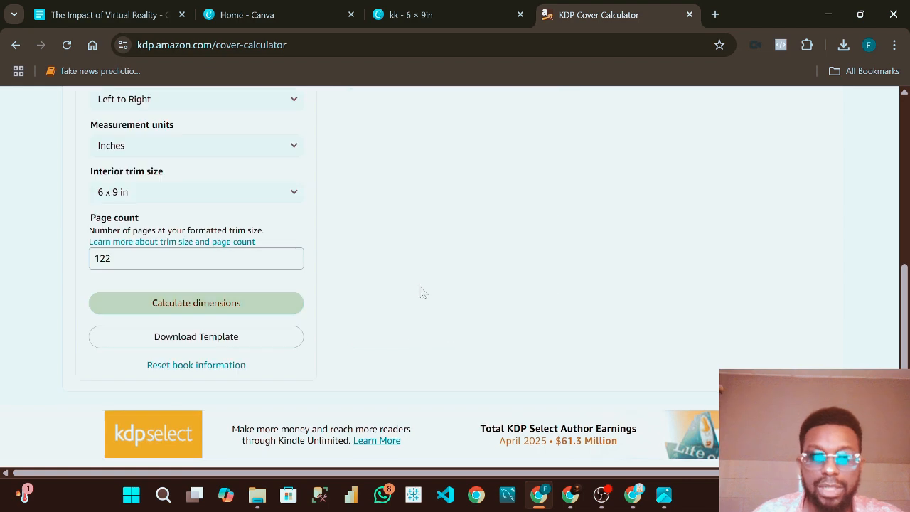
{"action": "scroll", "coordinate": [425, 288], "scroll_direction": "up", "scroll_amount": 4}
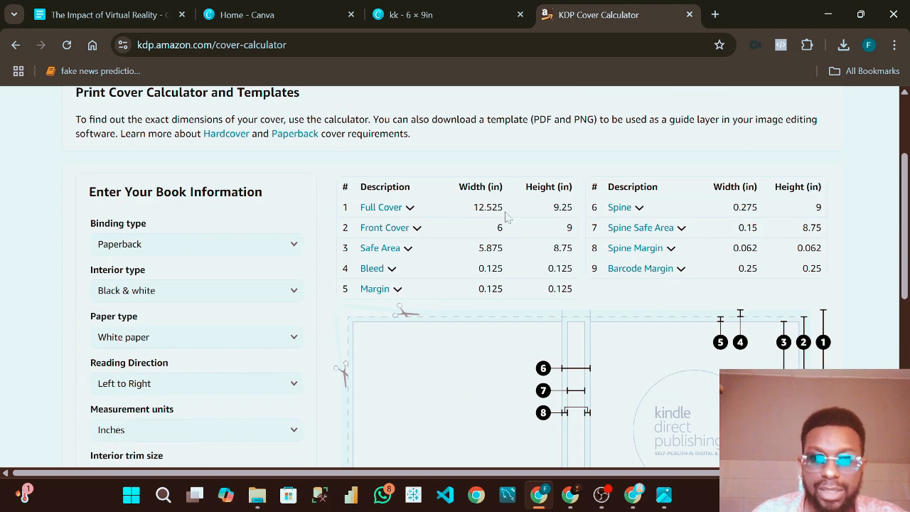
{"action": "scroll", "coordinate": [502, 229], "scroll_direction": "down", "scroll_amount": 4}
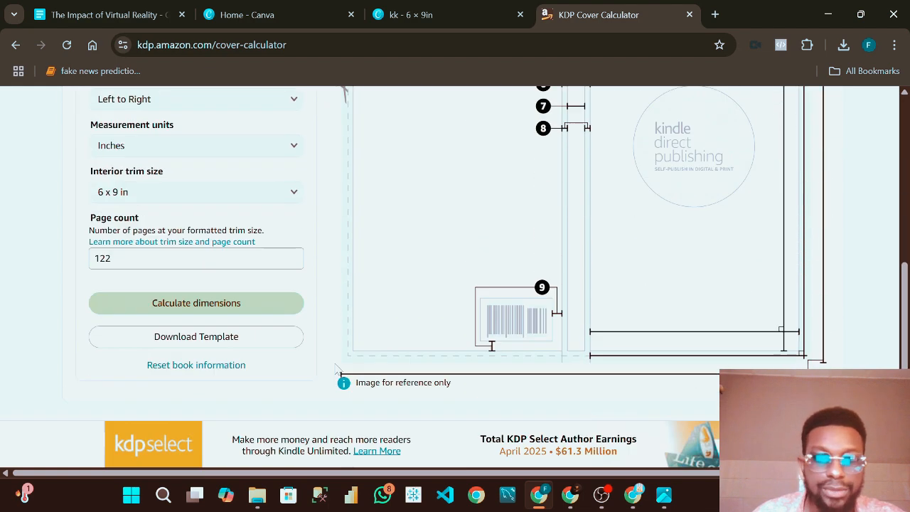
{"action": "left_click", "coordinate": [238, 338]}
Step: Copy the calculated full cover width into Canva's custom size as 12.525 in, closing the finished kk design on the way
{"action": "scroll", "coordinate": [451, 315], "scroll_direction": "up", "scroll_amount": 4}
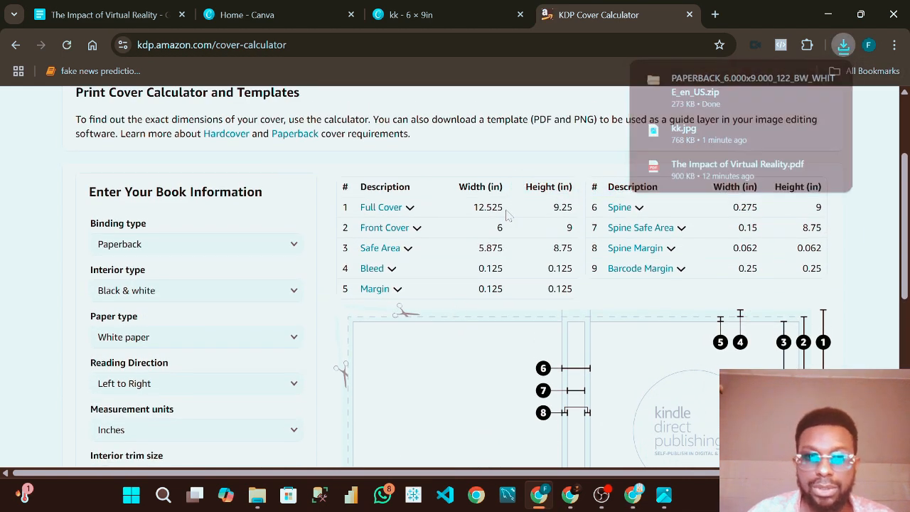
{"action": "left_click_drag", "start_coordinate": [508, 210], "coordinate": [467, 211]}
{"action": "key", "text": "ctrl+c"}
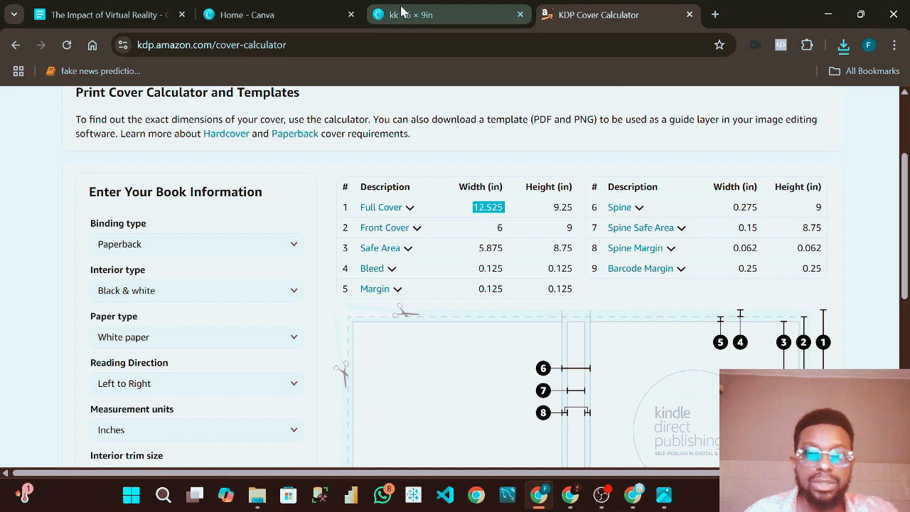
{"action": "left_click", "coordinate": [266, 12]}
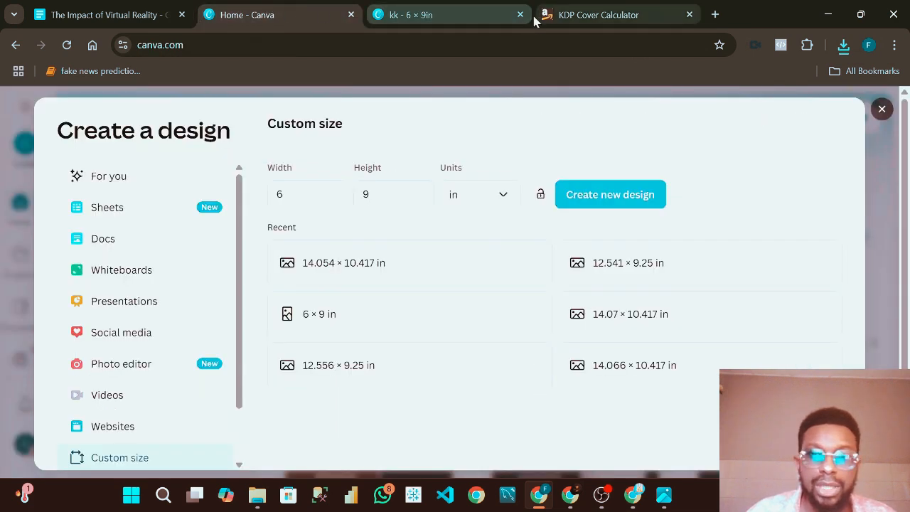
{"action": "left_click", "coordinate": [519, 15]}
{"action": "left_click", "coordinate": [280, 194]}
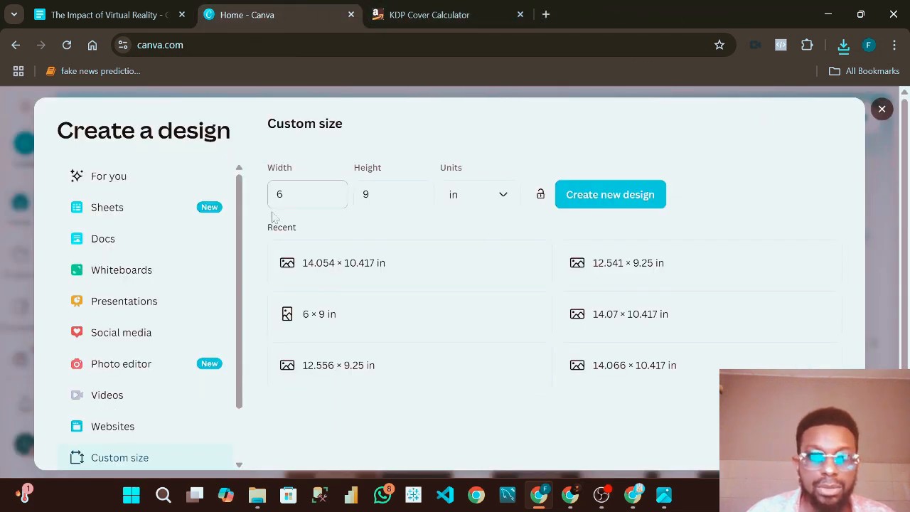
{"action": "key", "text": "ctrl+v"}
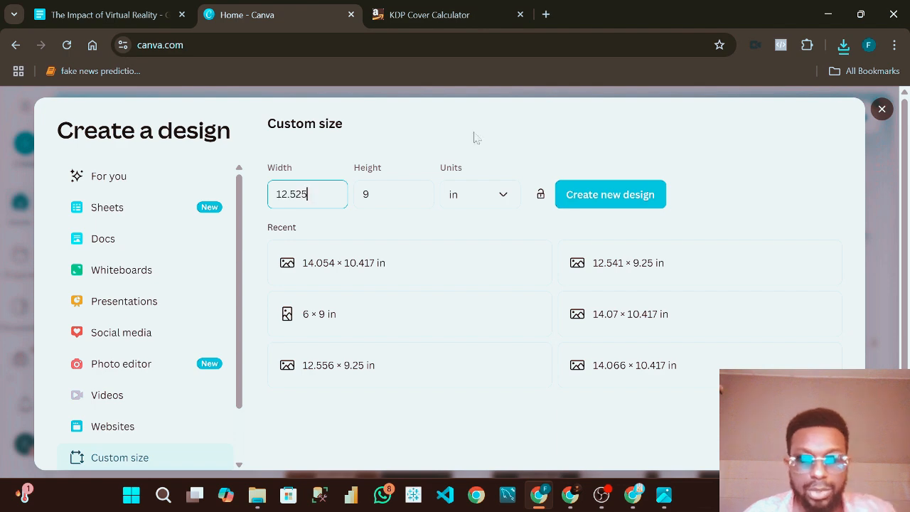
Step: Copy the full cover height of 9.25 in into the custom size, create the 12.525 × 9.25 in design and name it pp
{"action": "left_click", "coordinate": [455, 16]}
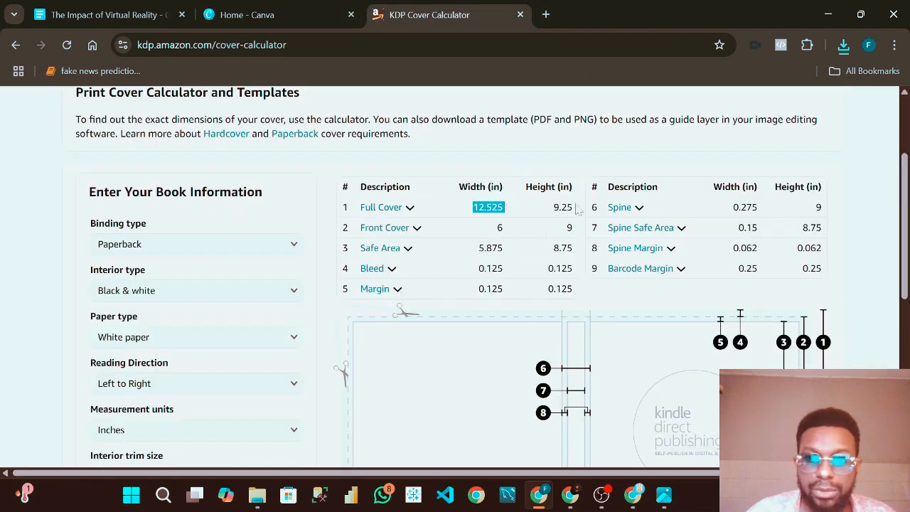
{"action": "double_click", "coordinate": [578, 208]}
{"action": "key", "text": "ctrl+c"}
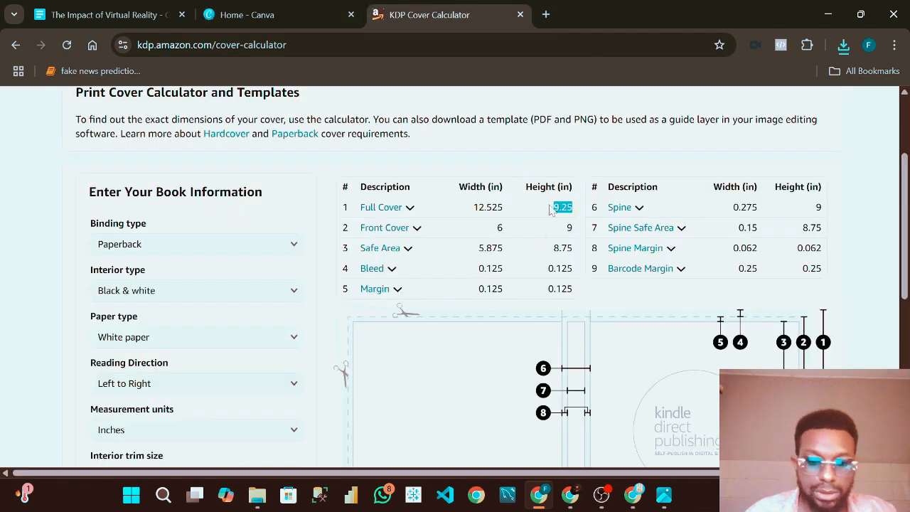
{"action": "left_click", "coordinate": [318, 13]}
{"action": "left_click", "coordinate": [428, 194]}
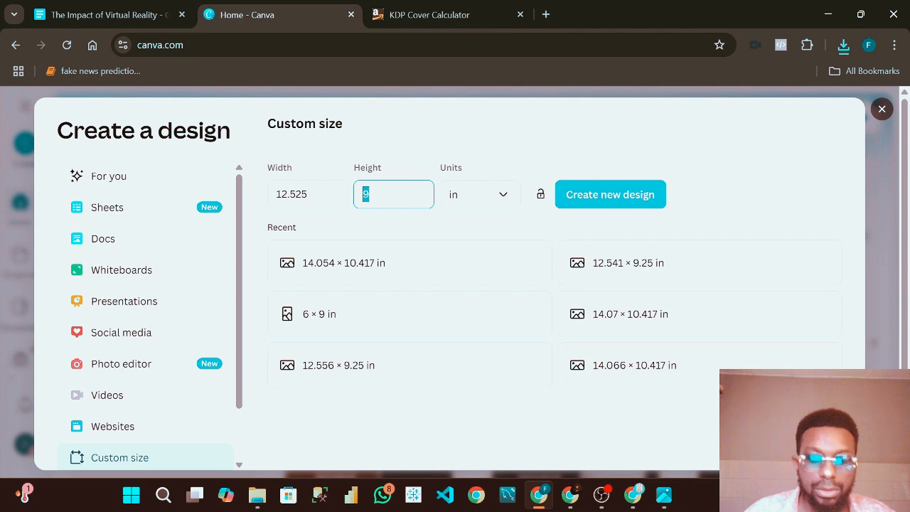
{"action": "key", "text": "ctrl+v"}
{"action": "left_click", "coordinate": [579, 197]}
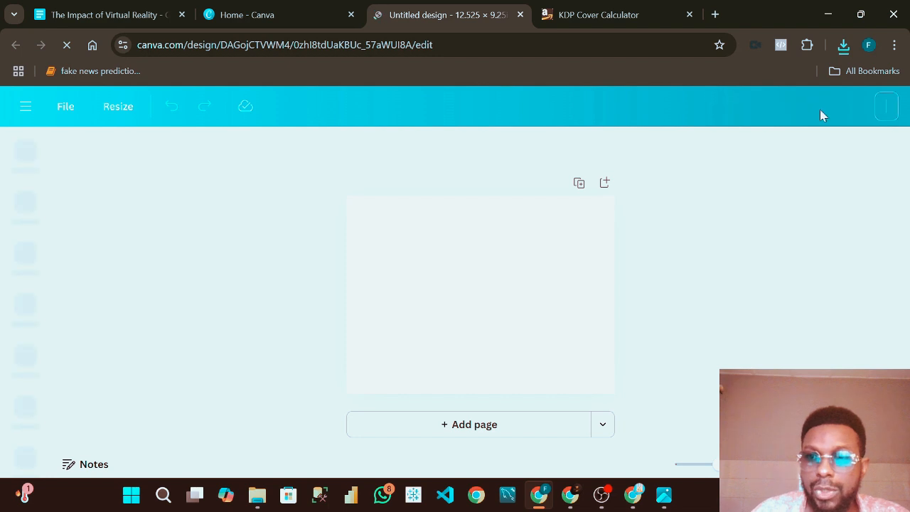
{"action": "left_click", "coordinate": [704, 261]}
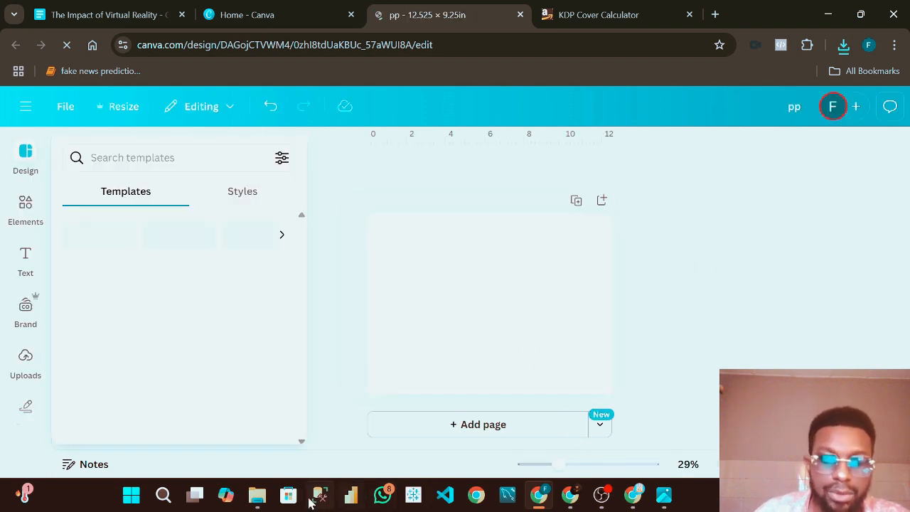
Step: Switch to File Explorer and open the downloaded PAPERBACK_6.000x9.000_122_BW_WHITE_en_US zip archive with WinRAR
{"action": "left_click", "coordinate": [256, 494]}
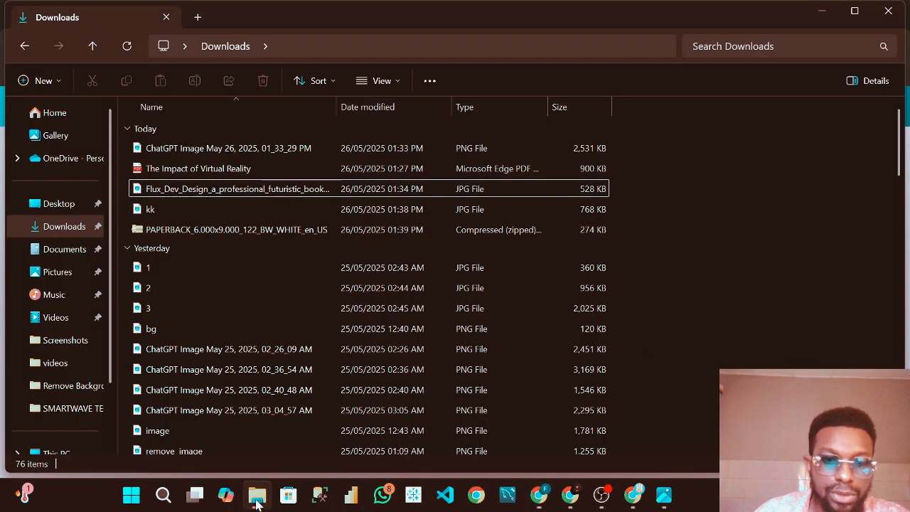
{"action": "left_click", "coordinate": [204, 229]}
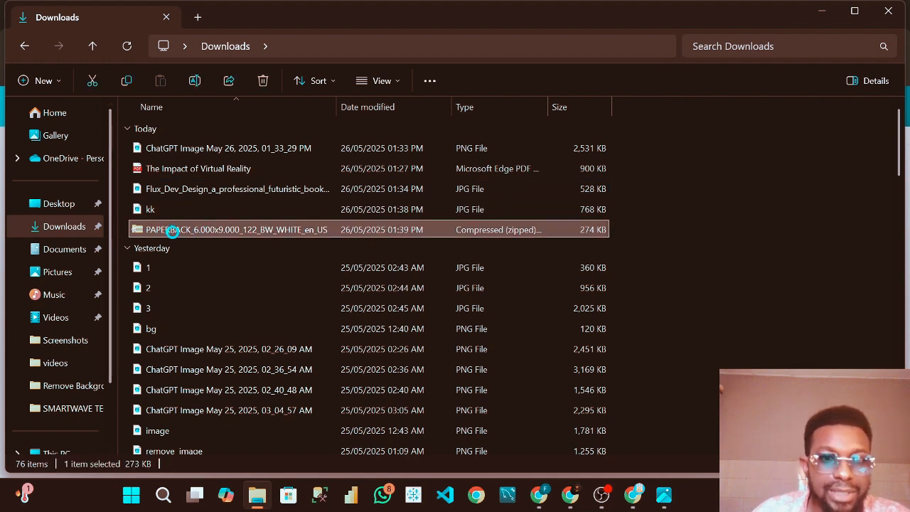
{"action": "right_click", "coordinate": [202, 232]}
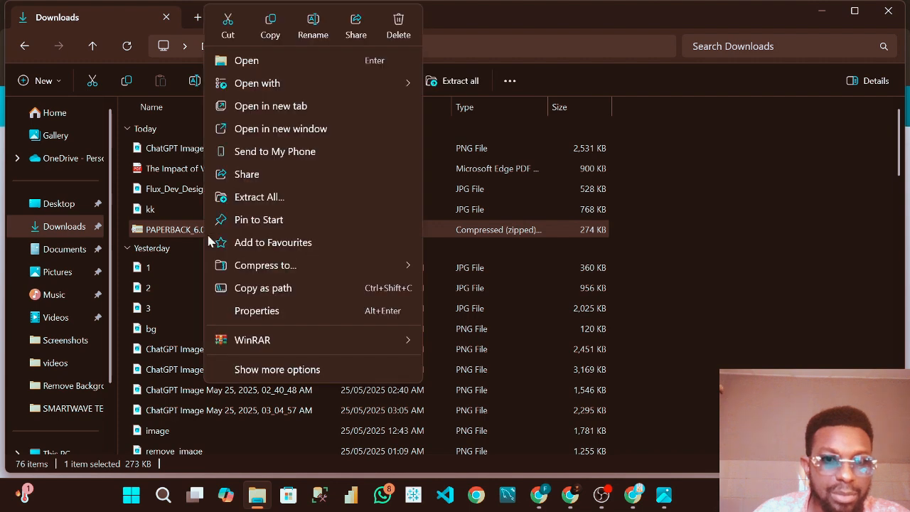
{"action": "mouse_move", "coordinate": [399, 96]}
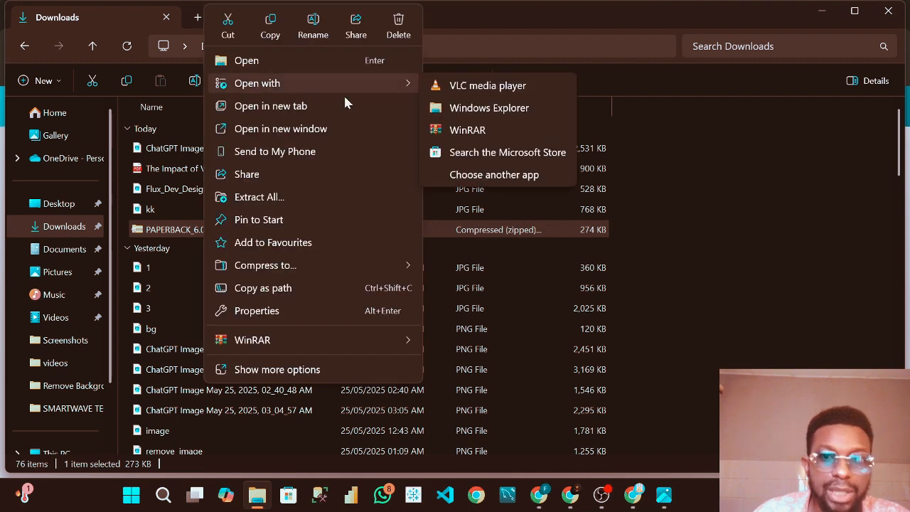
{"action": "left_click", "coordinate": [464, 130]}
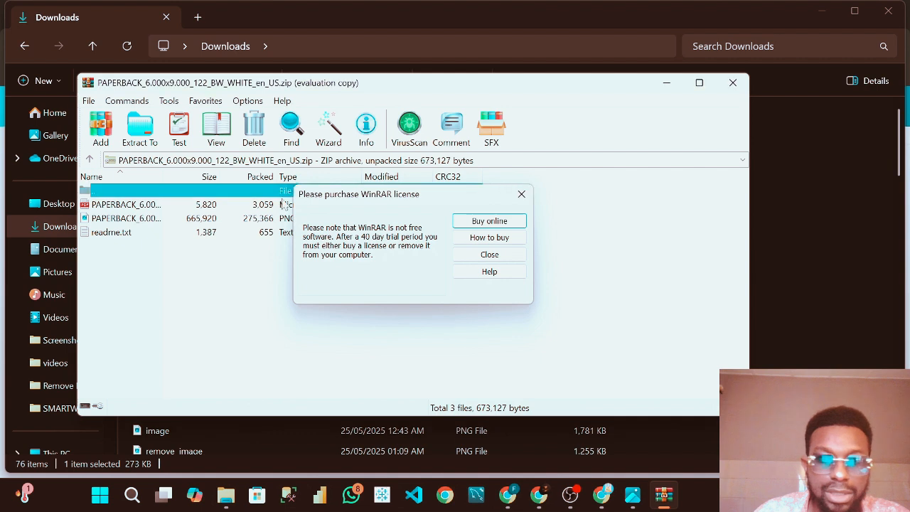
{"action": "left_click", "coordinate": [521, 194]}
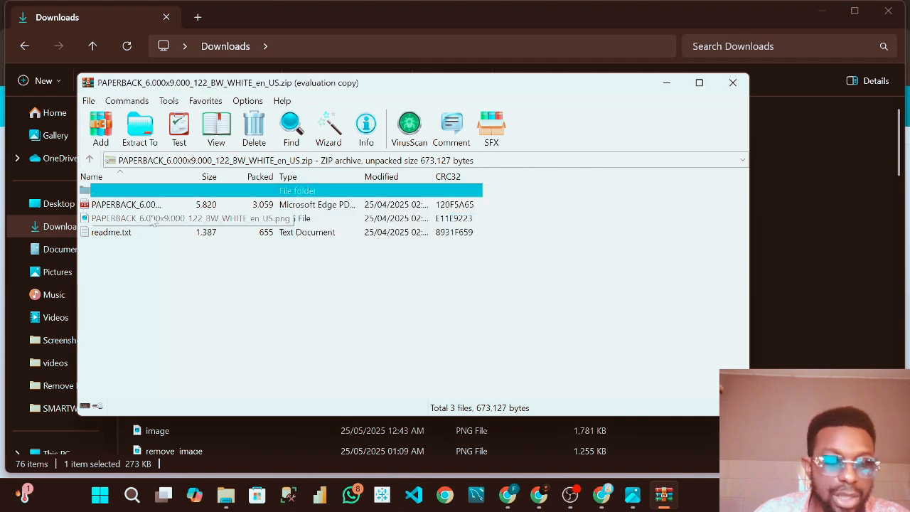
Step: Extract the cover template PNG from the archive to the Desktop and close the archive
{"action": "left_click", "coordinate": [147, 220]}
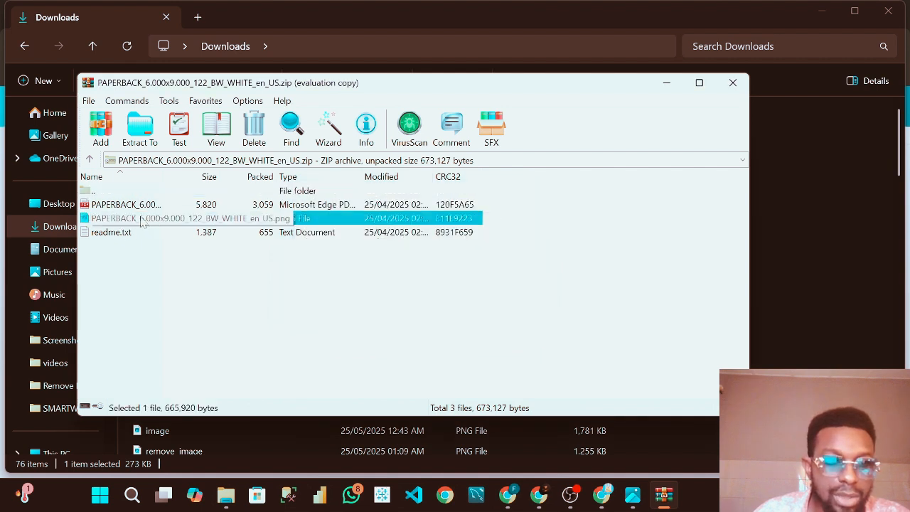
{"action": "left_click", "coordinate": [136, 135]}
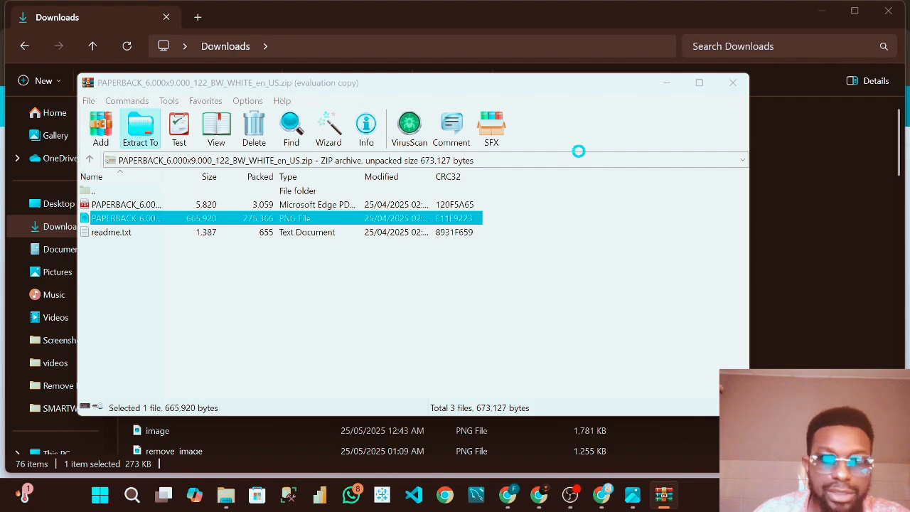
{"action": "left_click", "coordinate": [442, 170]}
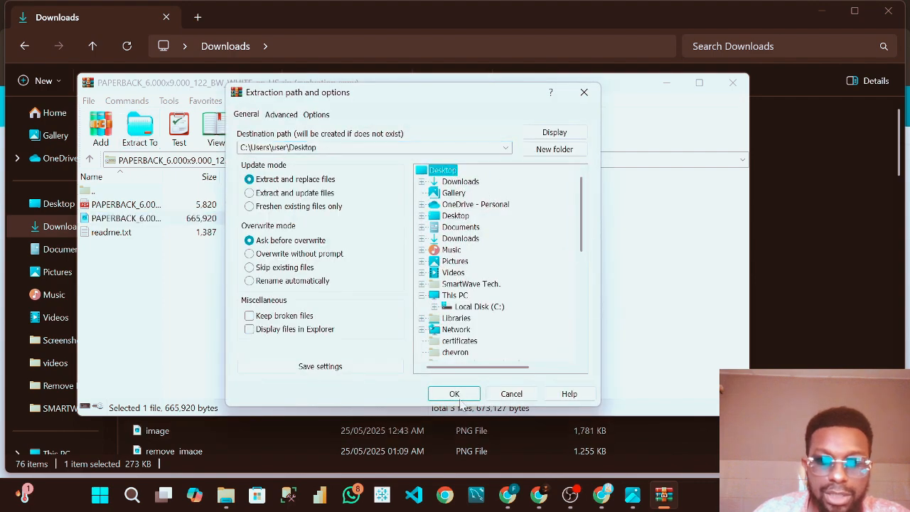
{"action": "left_click", "coordinate": [459, 399]}
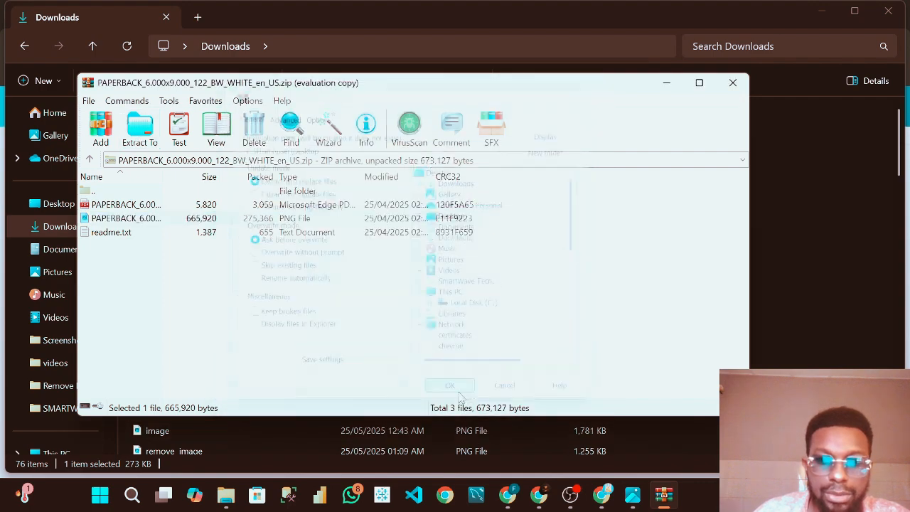
{"action": "left_click", "coordinate": [733, 83]}
Step: Clear the open windows off the desktop and bring the extracted PAPERBACK template PNG into the pp design in Canva
{"action": "left_click", "coordinate": [821, 11]}
{"action": "left_click", "coordinate": [827, 14]}
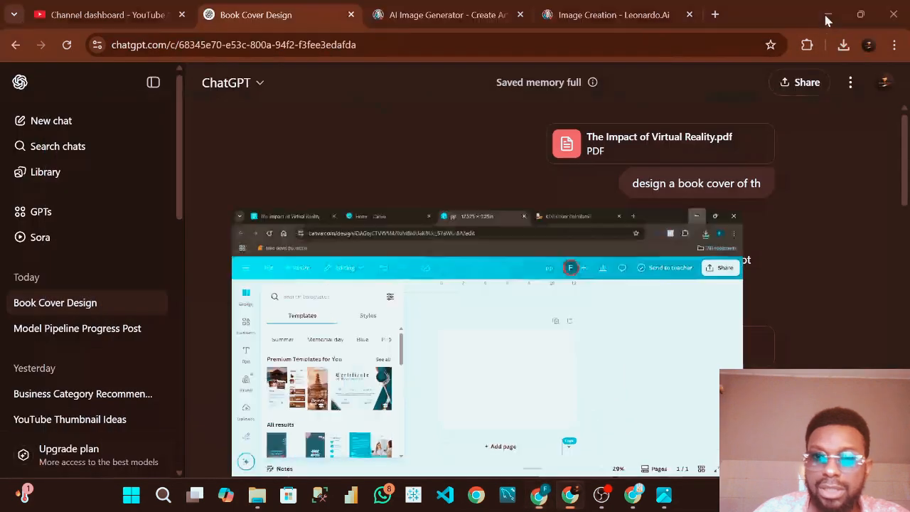
{"action": "left_click", "coordinate": [828, 17]}
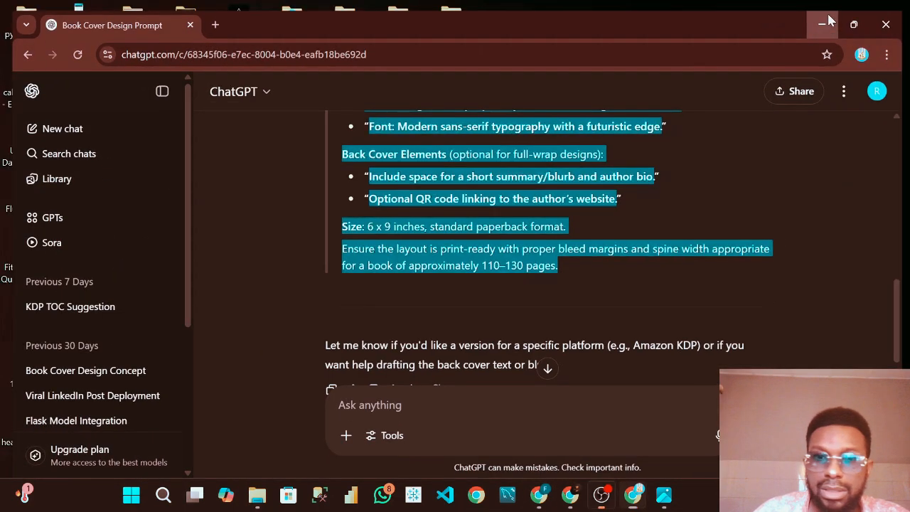
{"action": "left_click", "coordinate": [824, 24]}
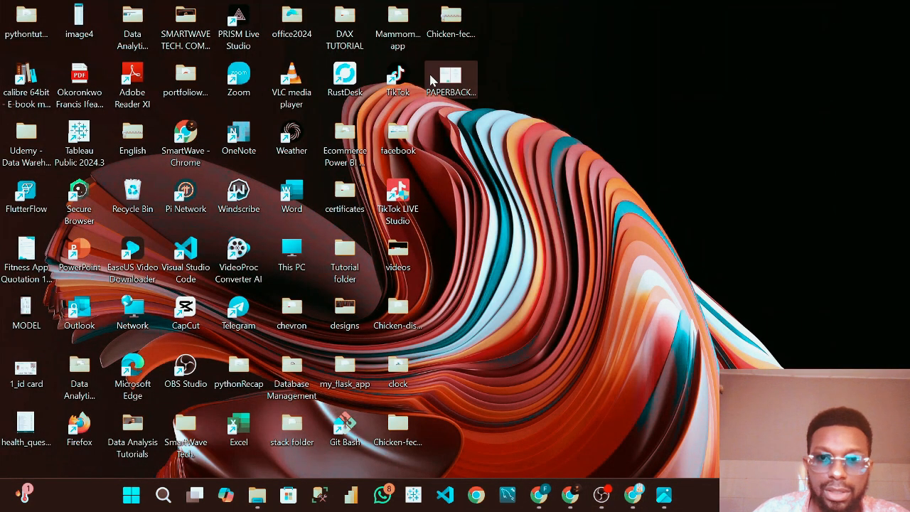
{"action": "left_click_drag", "start_coordinate": [448, 82], "coordinate": [483, 280]}
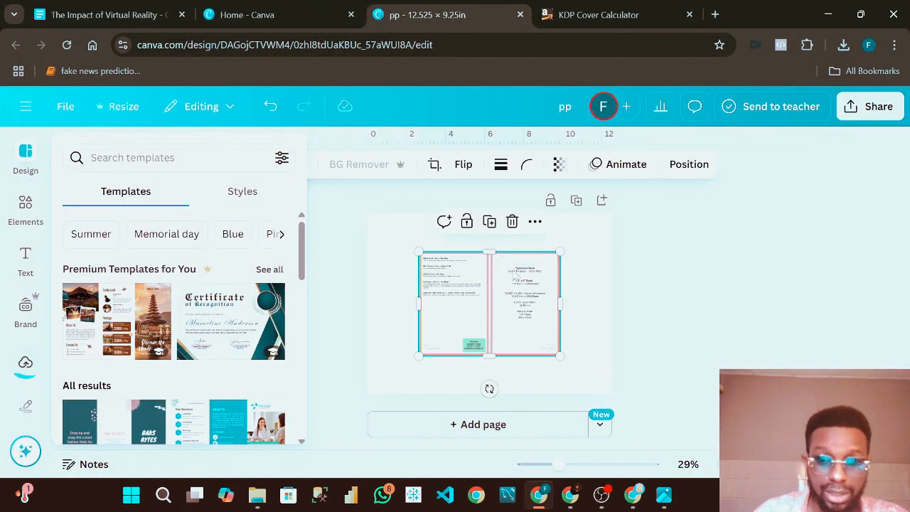
Step: Delete the template copy dropped on the page and place the template image on it from the uploads instead
{"action": "left_click", "coordinate": [513, 222]}
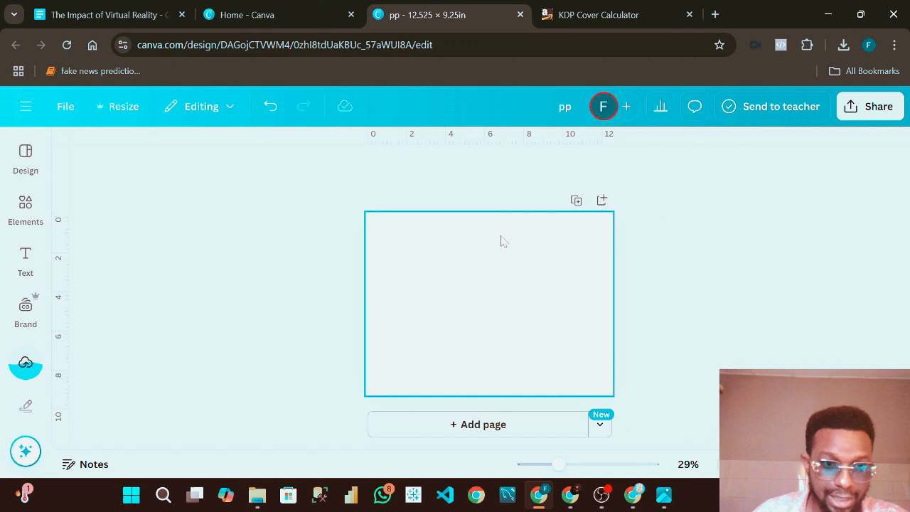
{"action": "left_click", "coordinate": [24, 365]}
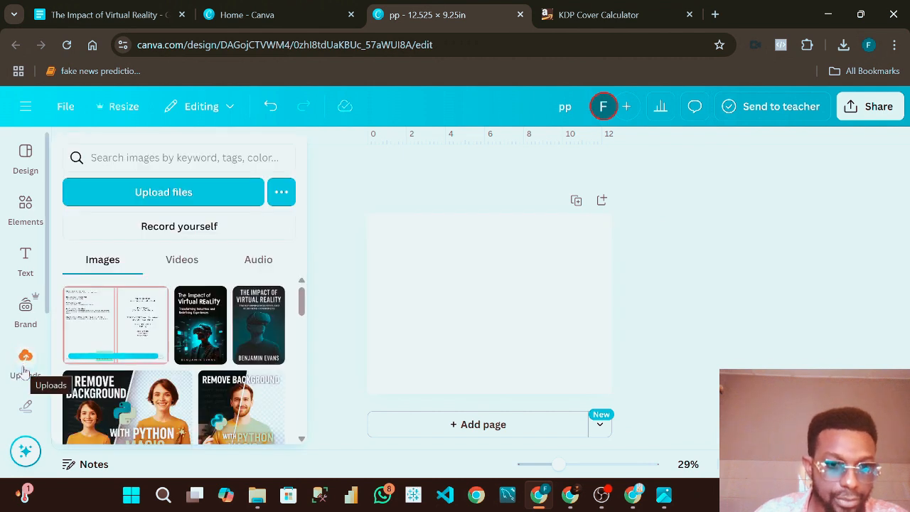
{"action": "mouse_move", "coordinate": [99, 344]}
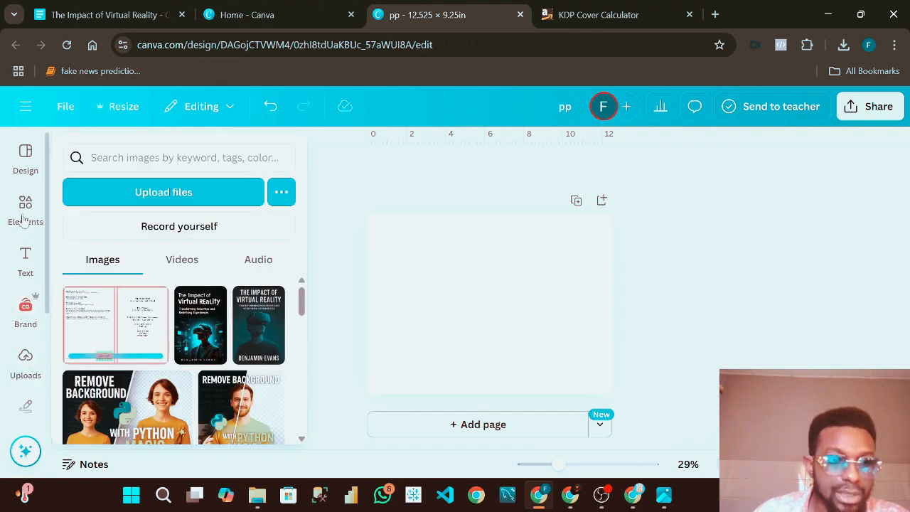
{"action": "left_click", "coordinate": [26, 310]}
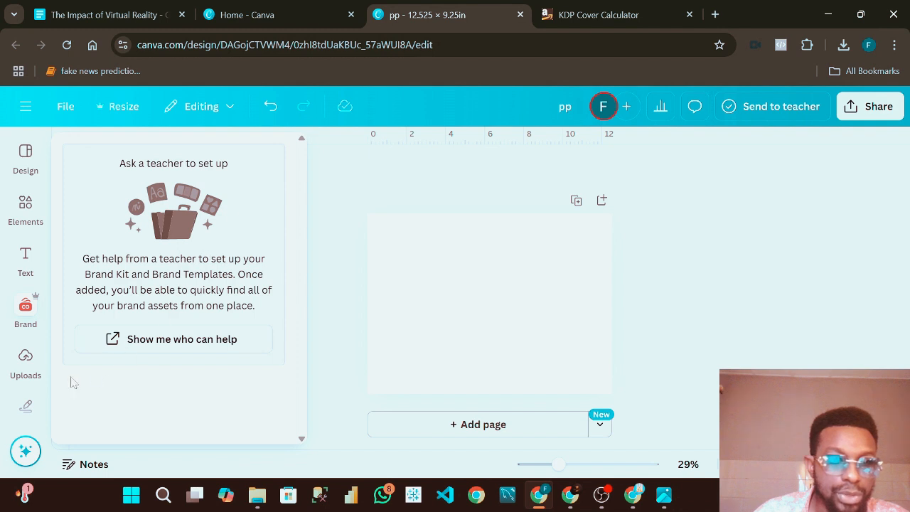
{"action": "left_click", "coordinate": [26, 361]}
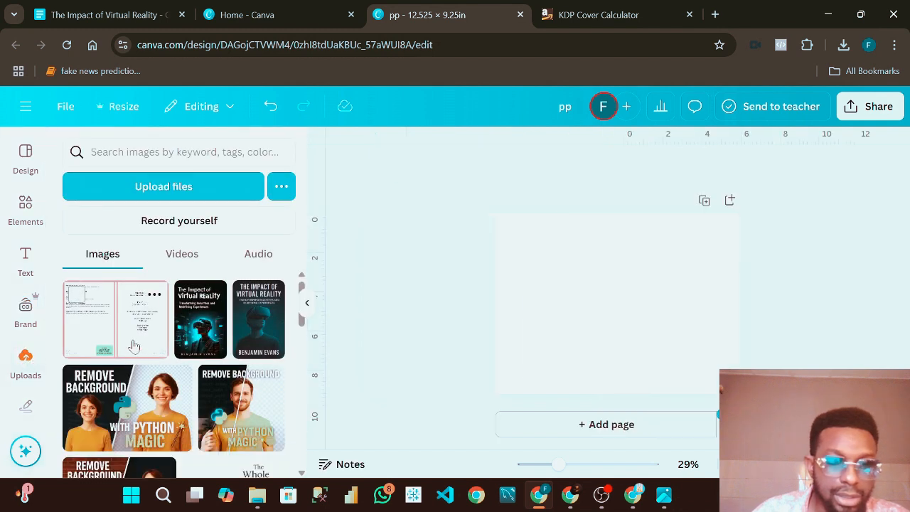
{"action": "left_click", "coordinate": [133, 346]}
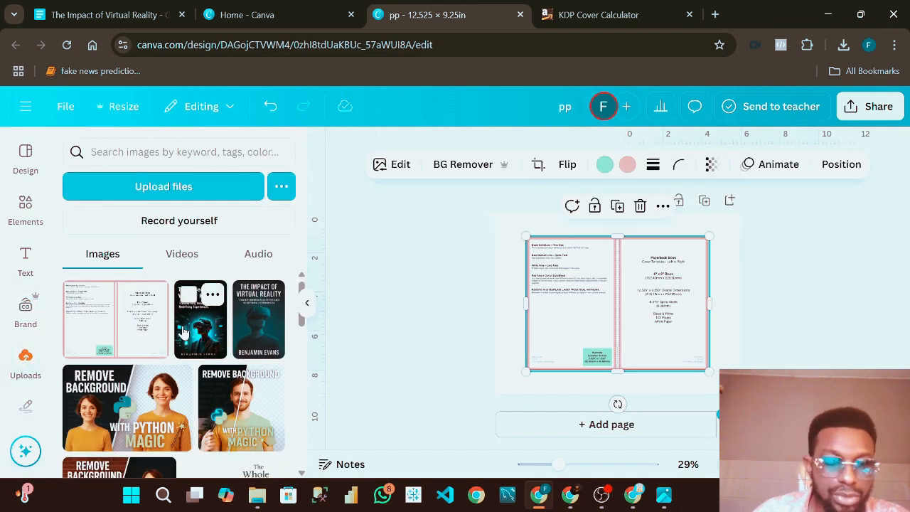
Step: Upload the finished The Impact of Virtual Reality front cover image from the Downloads folder
{"action": "left_click", "coordinate": [178, 186]}
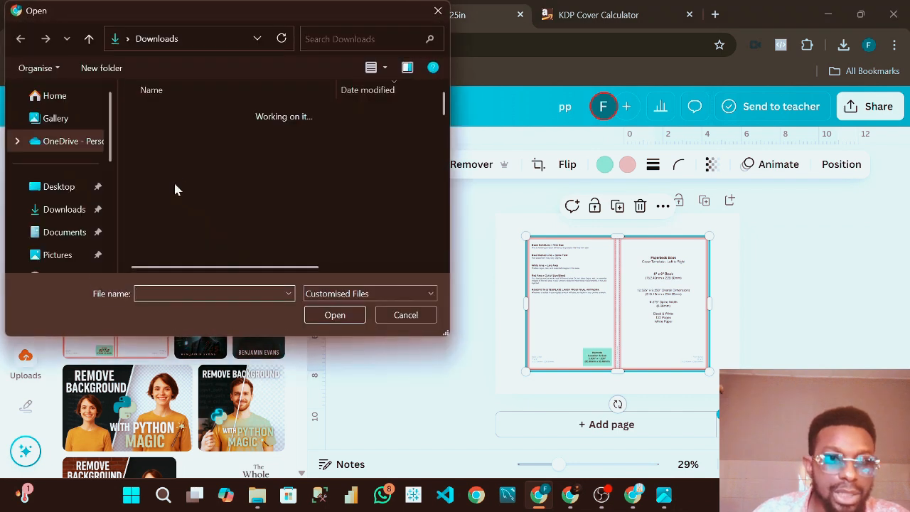
{"action": "left_click", "coordinate": [159, 133]}
{"action": "left_click", "coordinate": [343, 319]}
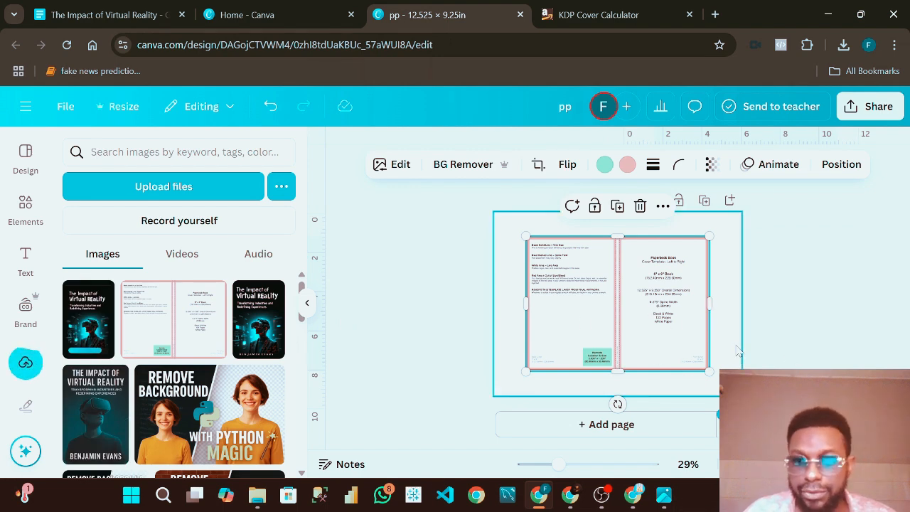
Step: Place the uploaded dark teal virtual reality cover image over the template's front cover panel
{"action": "scroll", "coordinate": [739, 350], "scroll_direction": "up", "scroll_amount": 3}
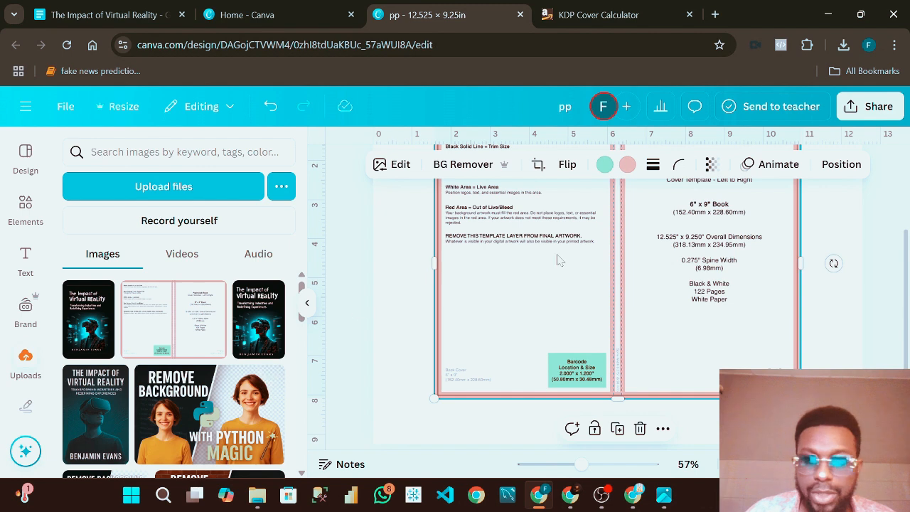
{"action": "scroll", "coordinate": [711, 285], "scroll_direction": "up", "scroll_amount": 2}
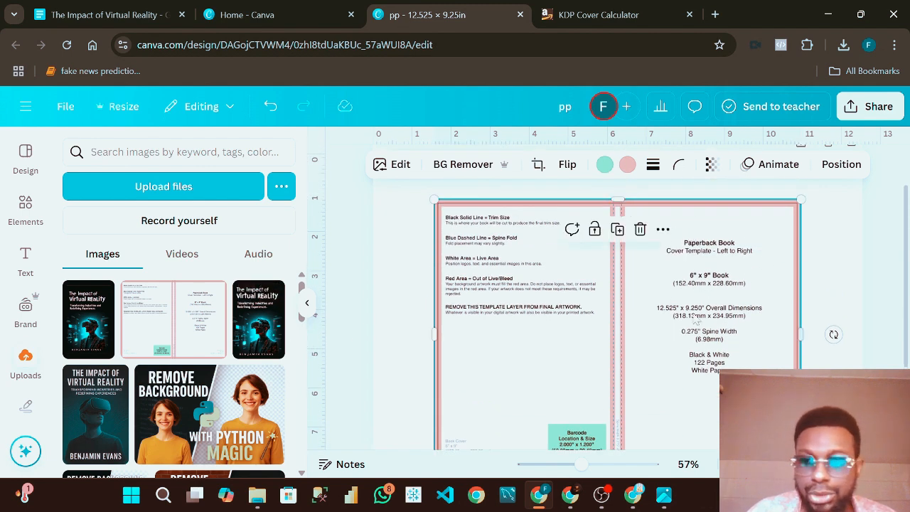
{"action": "scroll", "coordinate": [619, 356], "scroll_direction": "down", "scroll_amount": 2}
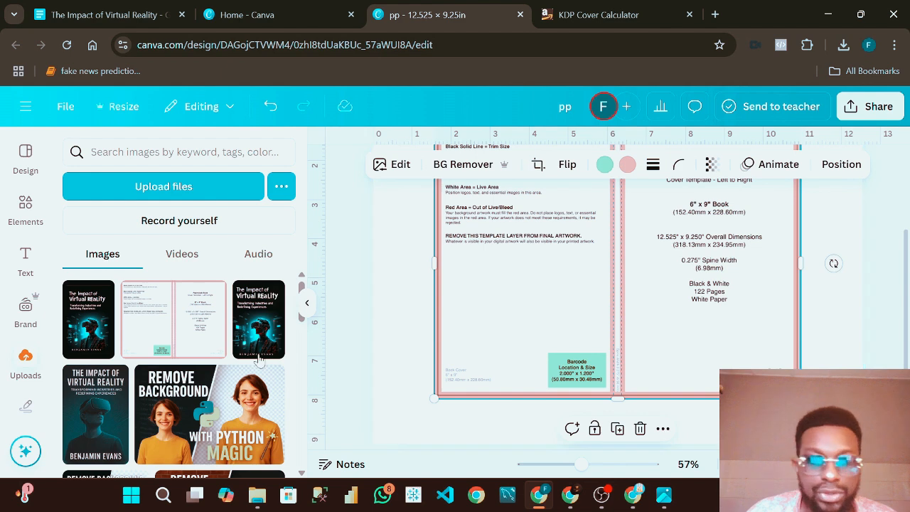
{"action": "scroll", "coordinate": [112, 375], "scroll_direction": "down", "scroll_amount": 2}
{"action": "scroll", "coordinate": [112, 375], "scroll_direction": "up", "scroll_amount": 1}
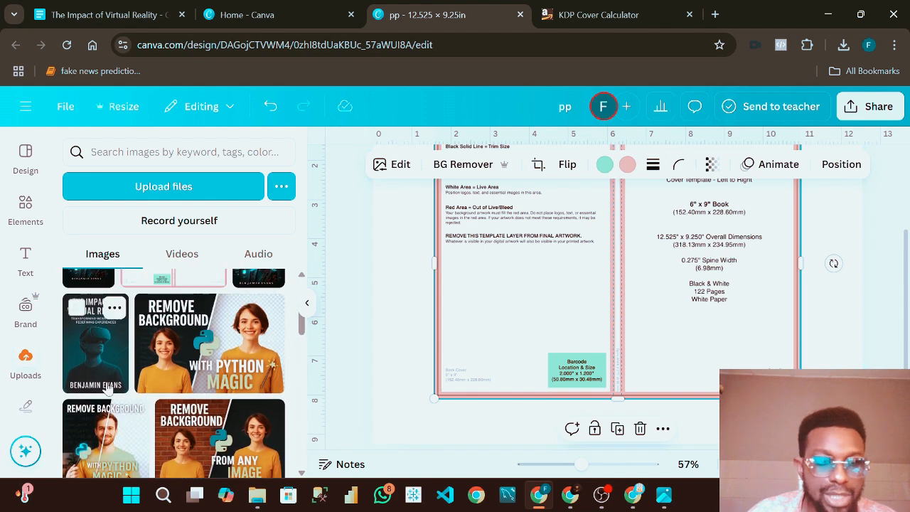
{"action": "left_click_drag", "start_coordinate": [105, 377], "coordinate": [661, 307]}
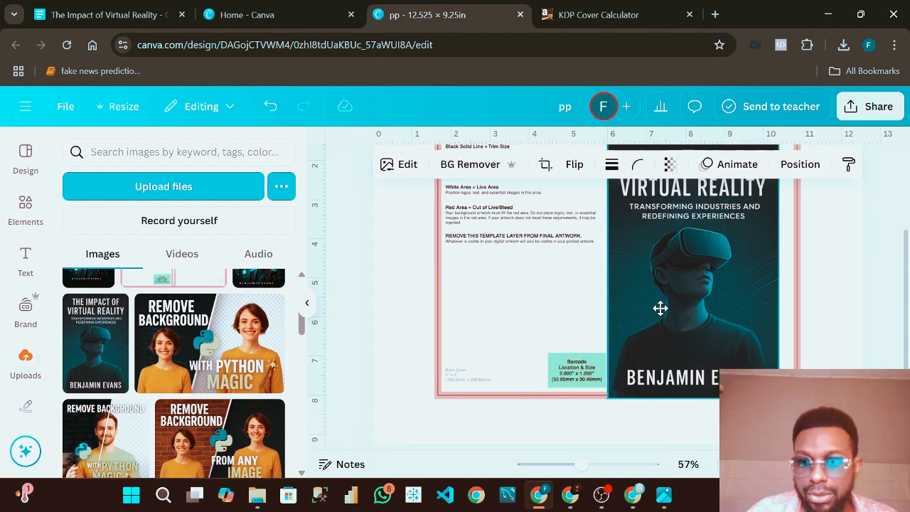
{"action": "scroll", "coordinate": [674, 325], "scroll_direction": "up", "scroll_amount": 3}
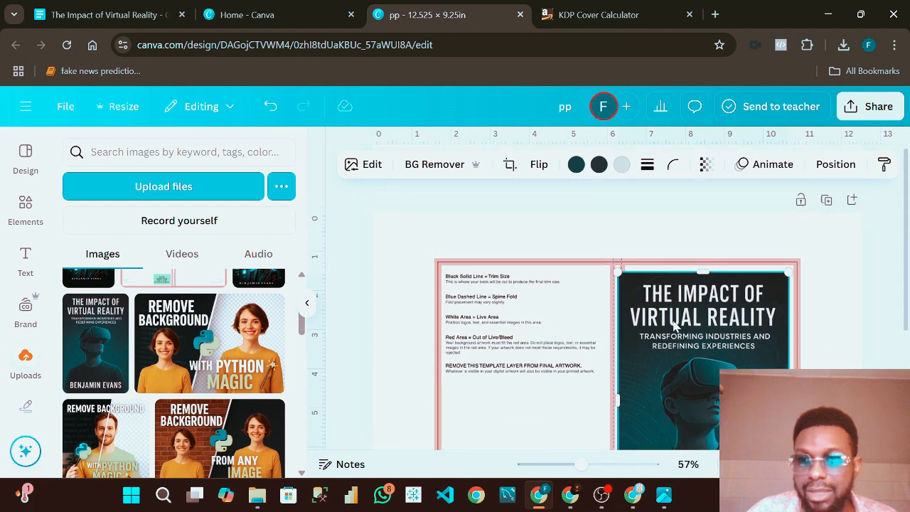
{"action": "scroll", "coordinate": [674, 325], "scroll_direction": "down", "scroll_amount": 2}
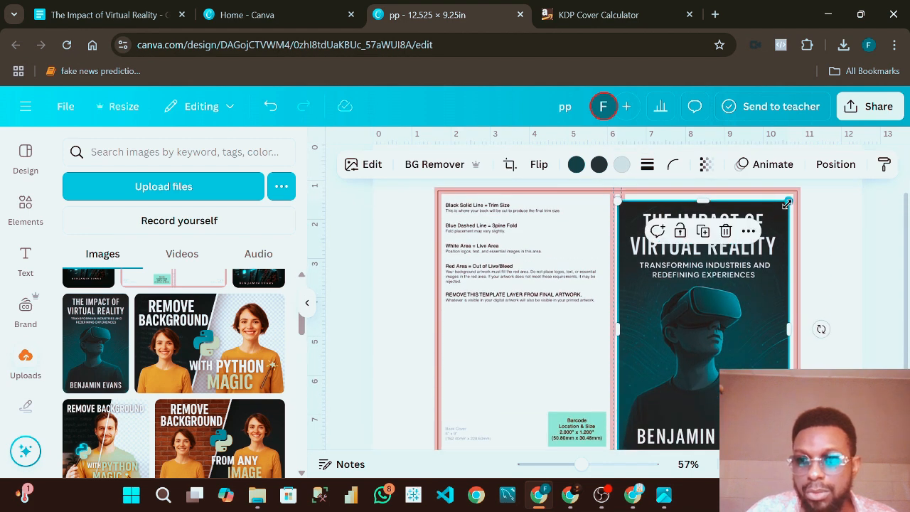
Step: Try enlarging and shifting the teal cover image to fill the template's front panel, and delete it from the page
{"action": "left_click_drag", "start_coordinate": [789, 197], "coordinate": [797, 190]}
{"action": "scroll", "coordinate": [669, 369], "scroll_direction": "down", "scroll_amount": 3}
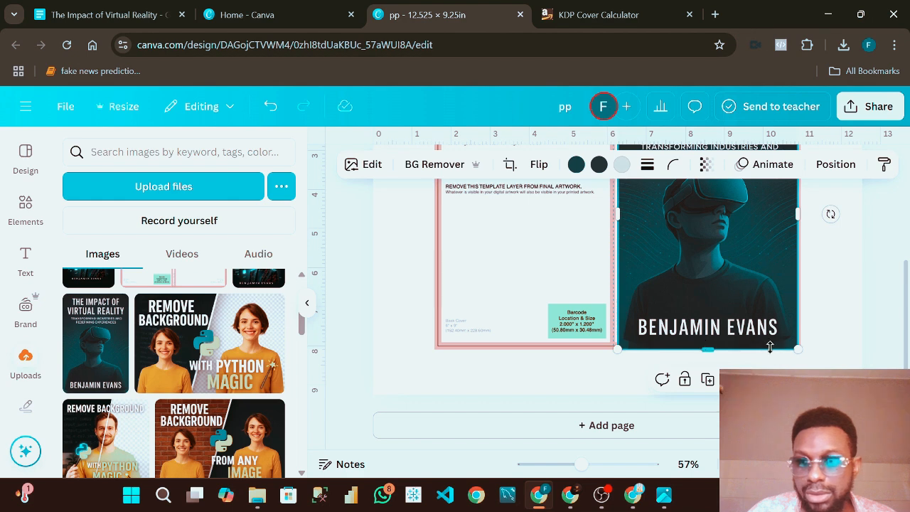
{"action": "left_click_drag", "start_coordinate": [796, 342], "coordinate": [803, 351]}
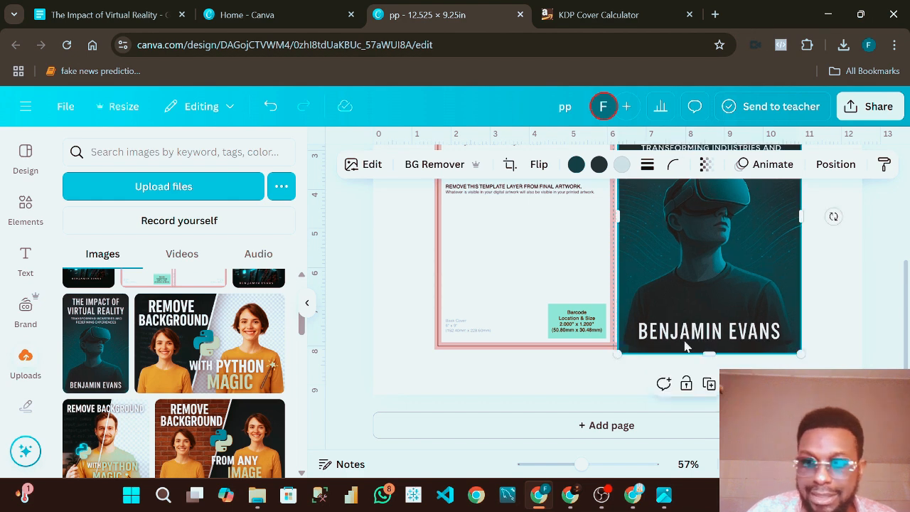
{"action": "scroll", "coordinate": [665, 330], "scroll_direction": "up", "scroll_amount": 4}
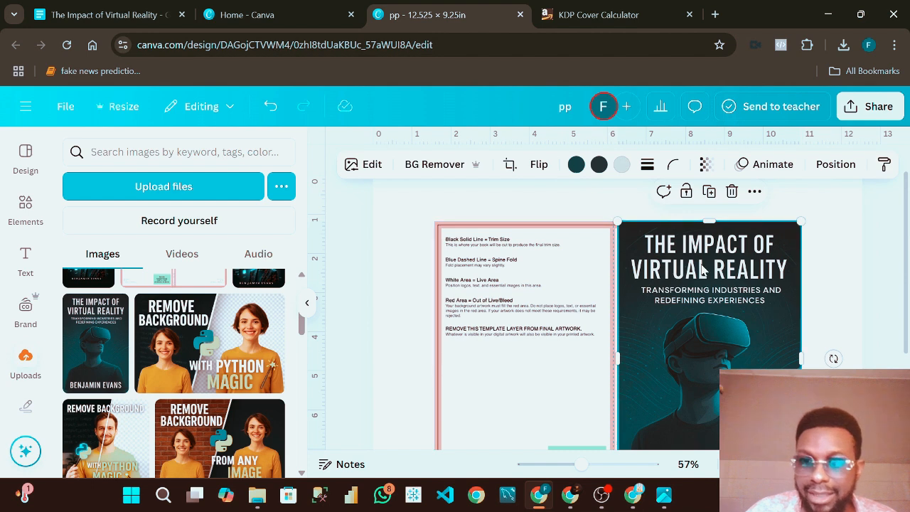
{"action": "mouse_move", "coordinate": [702, 258]}
{"action": "left_mouse_down"}
{"action": "mouse_move", "coordinate": [702, 286]}
{"action": "mouse_move", "coordinate": [695, 268]}
{"action": "left_mouse_up"}
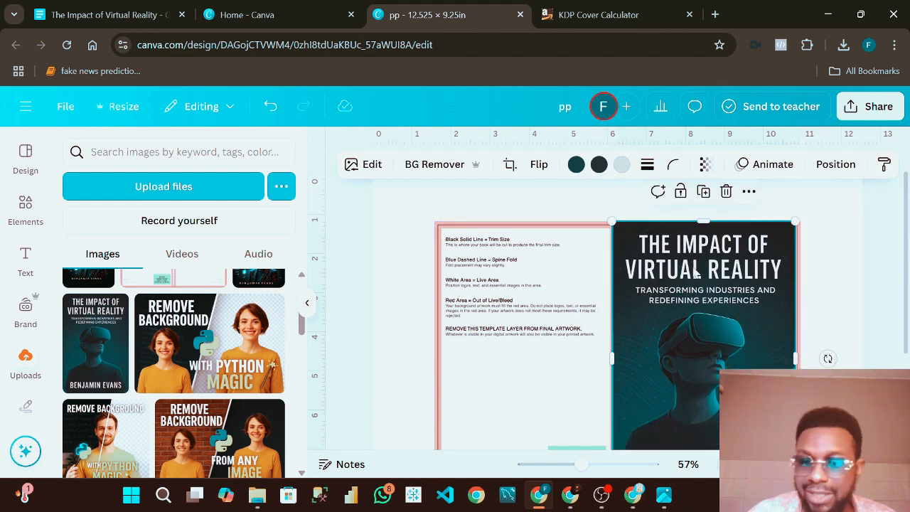
{"action": "key", "text": "Delete"}
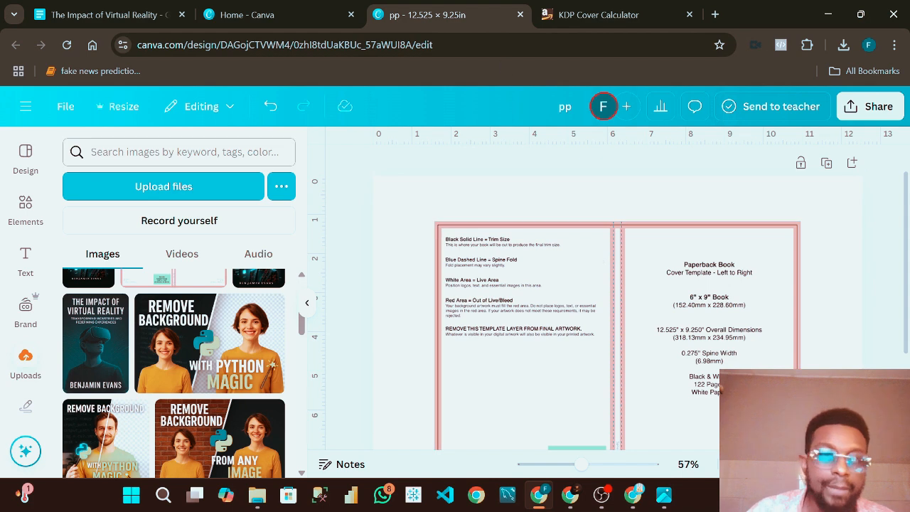
{"action": "scroll", "coordinate": [93, 348], "scroll_direction": "up", "scroll_amount": 1}
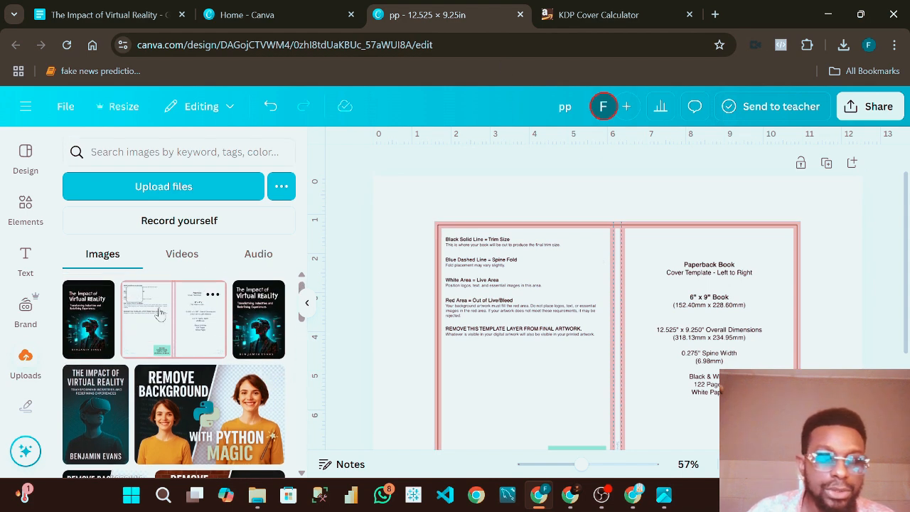
Step: Place the uploaded black The Impact of Virtual Reality cover image over the template's front cover panel
{"action": "left_click", "coordinate": [91, 343]}
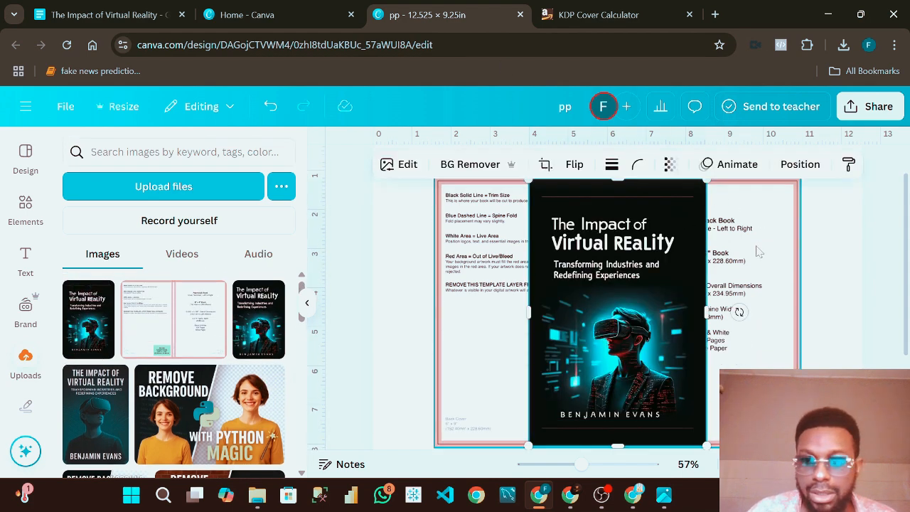
{"action": "left_click_drag", "start_coordinate": [612, 347], "coordinate": [703, 349]}
{"action": "scroll", "coordinate": [704, 350], "scroll_direction": "up", "scroll_amount": 2}
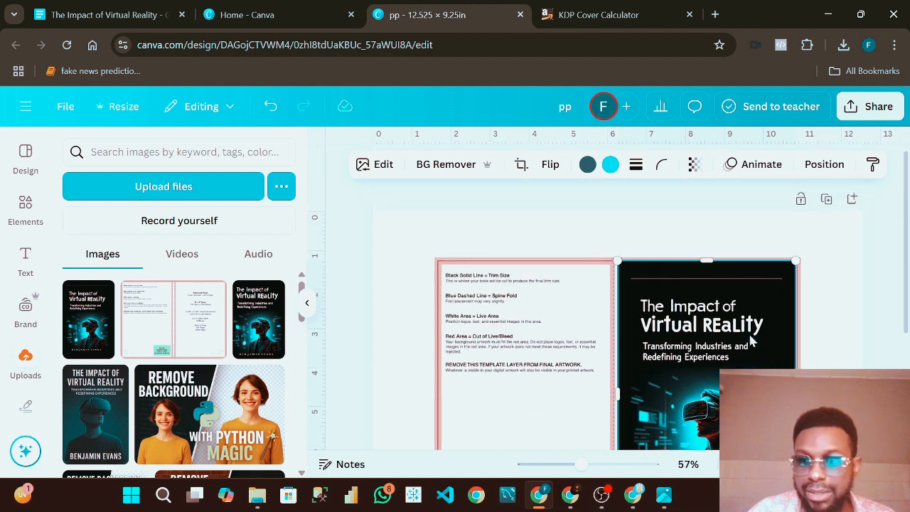
{"action": "scroll", "coordinate": [752, 341], "scroll_direction": "down", "scroll_amount": 4}
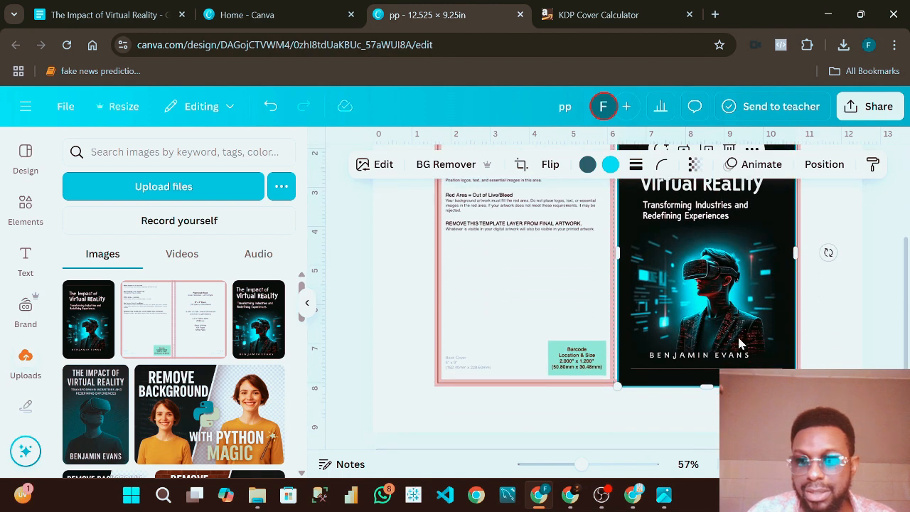
{"action": "scroll", "coordinate": [746, 341], "scroll_direction": "up", "scroll_amount": 2}
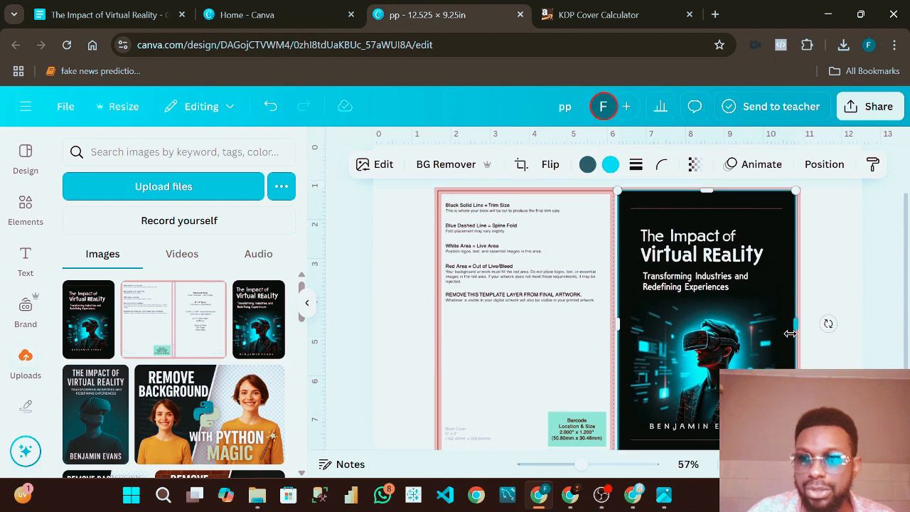
Step: Try centring the cover image horizontally, undo it, and align the image to the vertical middle of the page
{"action": "left_click", "coordinate": [824, 164]}
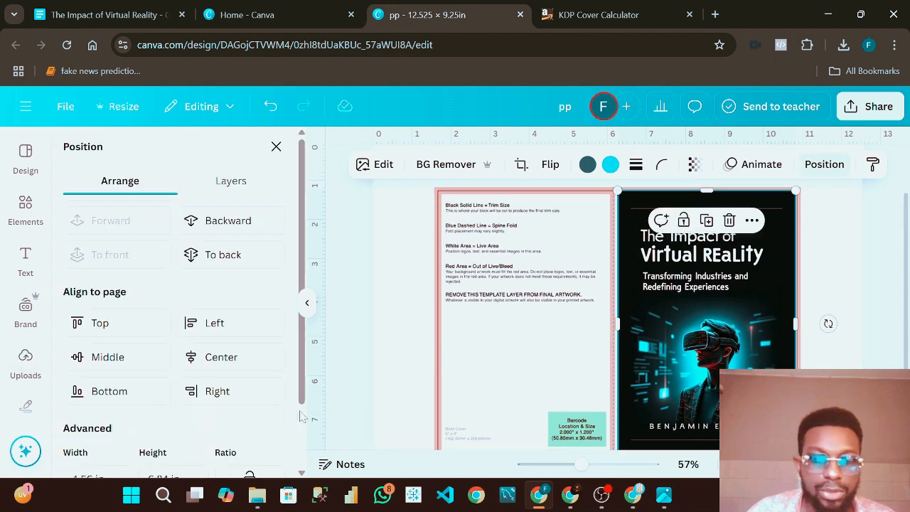
{"action": "left_click", "coordinate": [222, 357]}
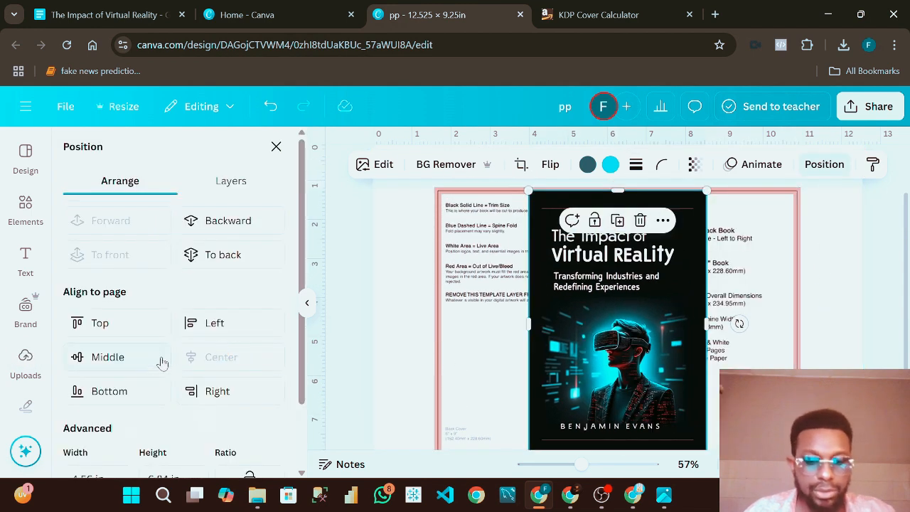
{"action": "key", "text": "ctrl+z"}
{"action": "left_click", "coordinate": [108, 357]}
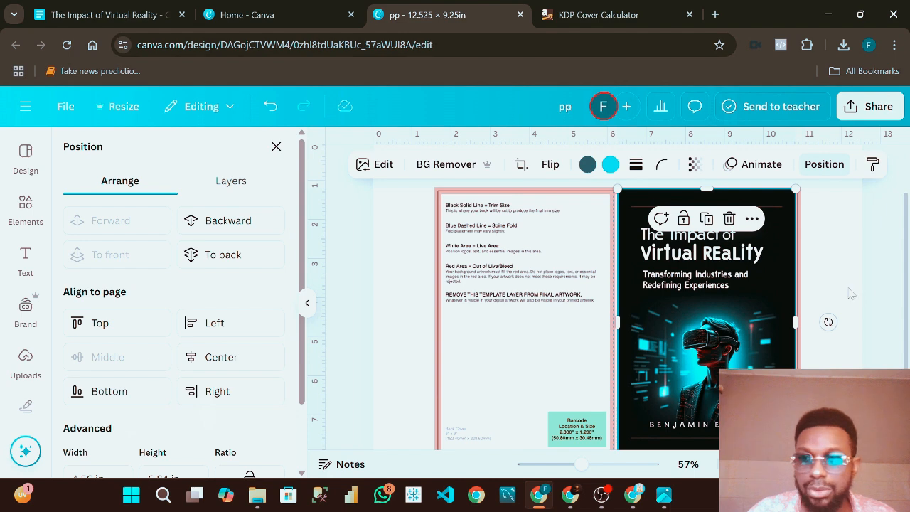
Step: Select the template and the cover image together and enlarge both to fill the whole page
{"action": "scroll", "coordinate": [538, 398], "scroll_direction": "down", "scroll_amount": 2}
{"action": "scroll", "coordinate": [587, 409], "scroll_direction": "down", "scroll_amount": 3}
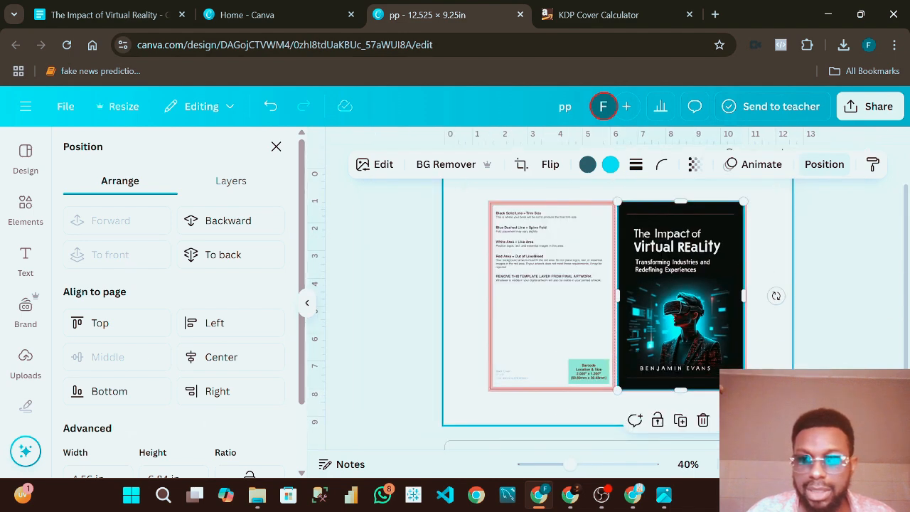
{"action": "left_click", "coordinate": [377, 213]}
{"action": "left_click_drag", "start_coordinate": [382, 157], "coordinate": [818, 418]}
{"action": "left_click_drag", "start_coordinate": [747, 391], "coordinate": [789, 422]}
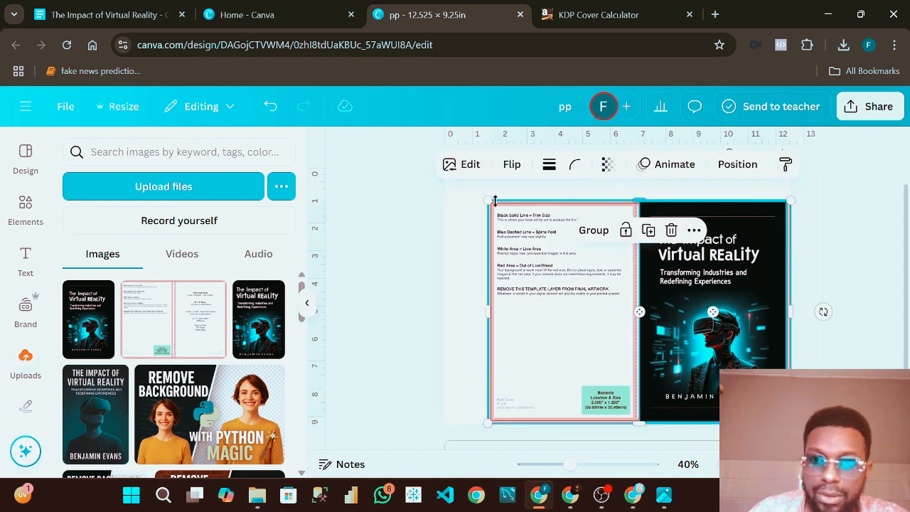
{"action": "left_click_drag", "start_coordinate": [475, 191], "coordinate": [448, 171]}
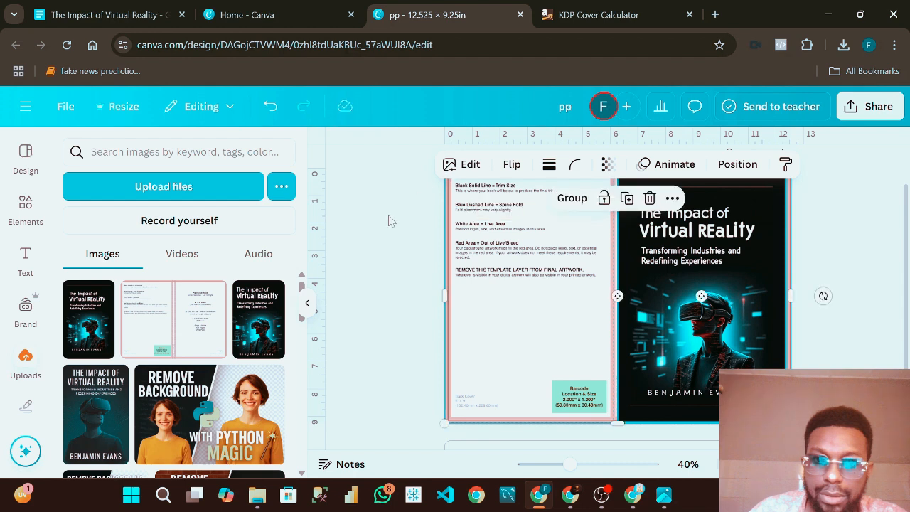
{"action": "left_click", "coordinate": [391, 217]}
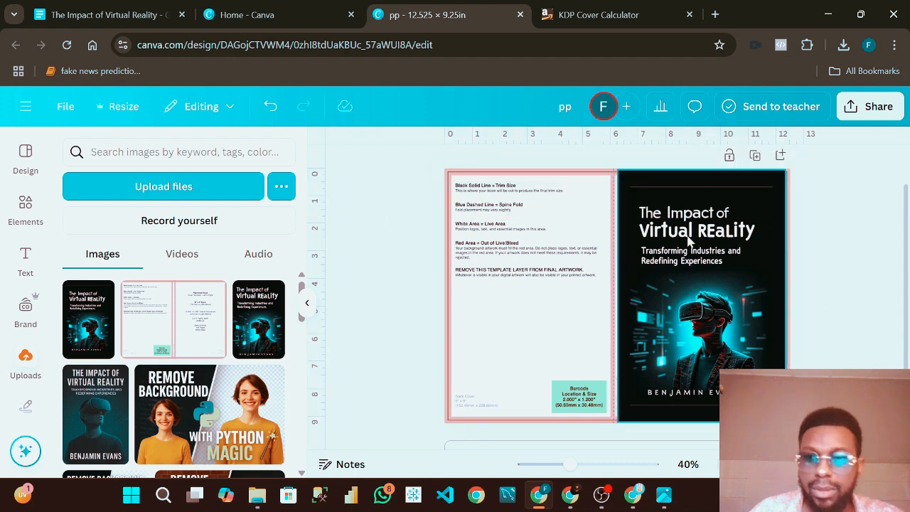
Step: Add a square shape and enlarge it from the page's upper-left corner until it covers the whole page
{"action": "left_click", "coordinate": [26, 210]}
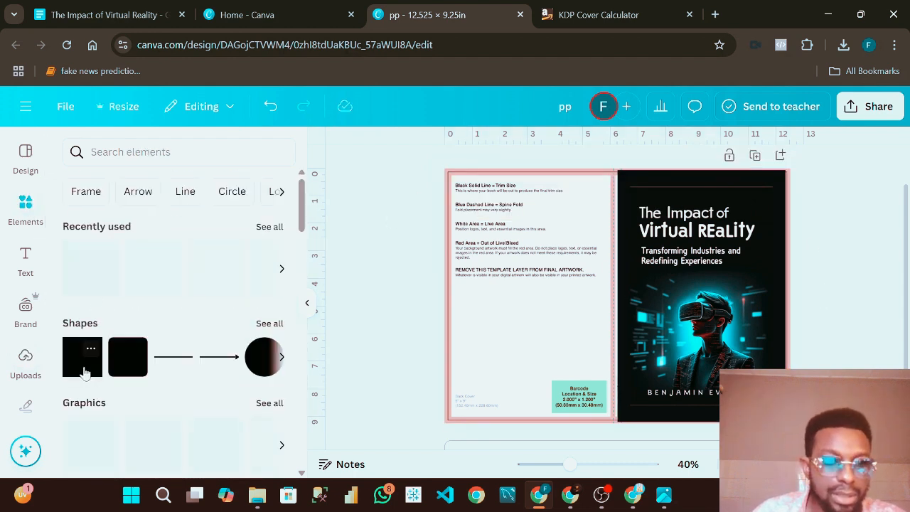
{"action": "left_click", "coordinate": [84, 373]}
{"action": "left_click", "coordinate": [396, 315]}
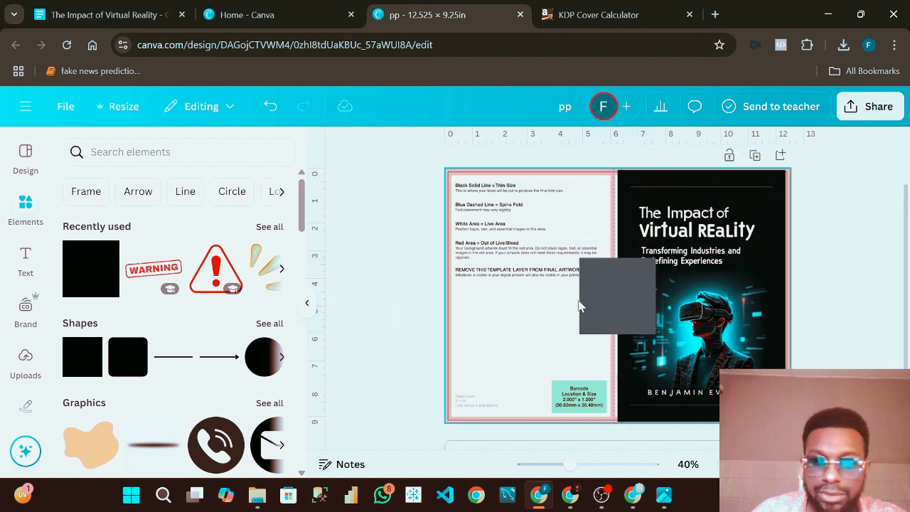
{"action": "left_click_drag", "start_coordinate": [631, 315], "coordinate": [466, 186]}
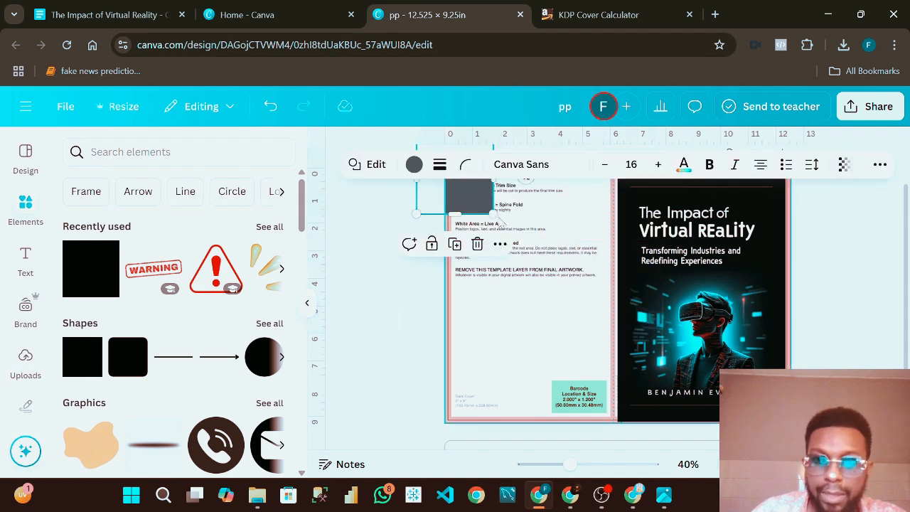
{"action": "left_click_drag", "start_coordinate": [498, 221], "coordinate": [823, 442]}
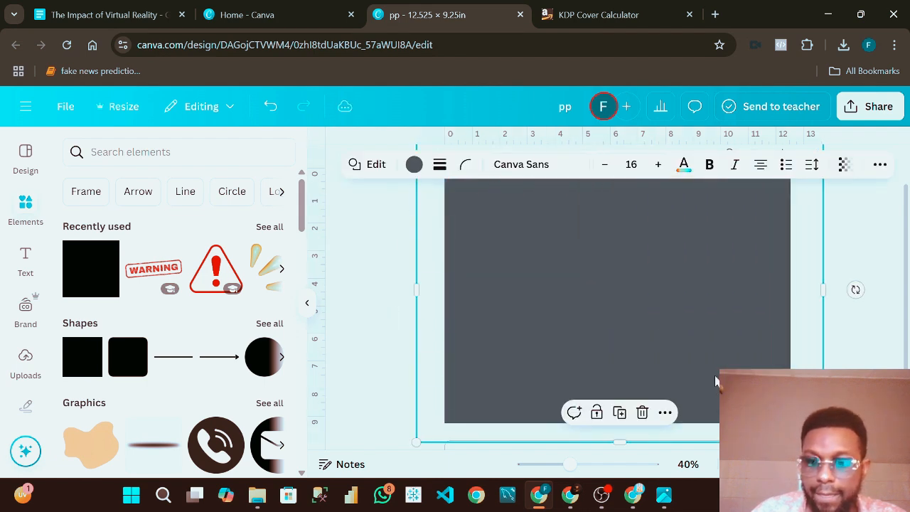
Step: Send the page-sized square one layer backward, behind the front cover image
{"action": "left_click", "coordinate": [665, 412]}
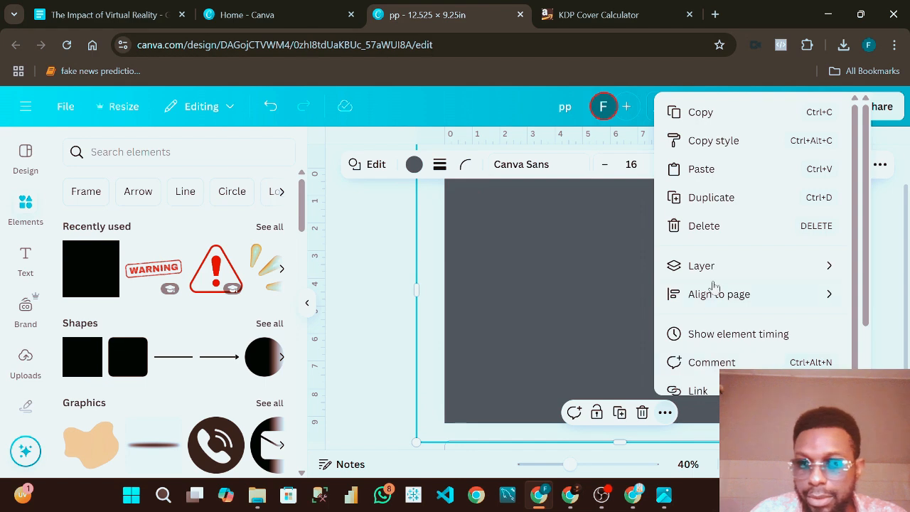
{"action": "mouse_move", "coordinate": [707, 279]}
{"action": "left_click", "coordinate": [520, 323]}
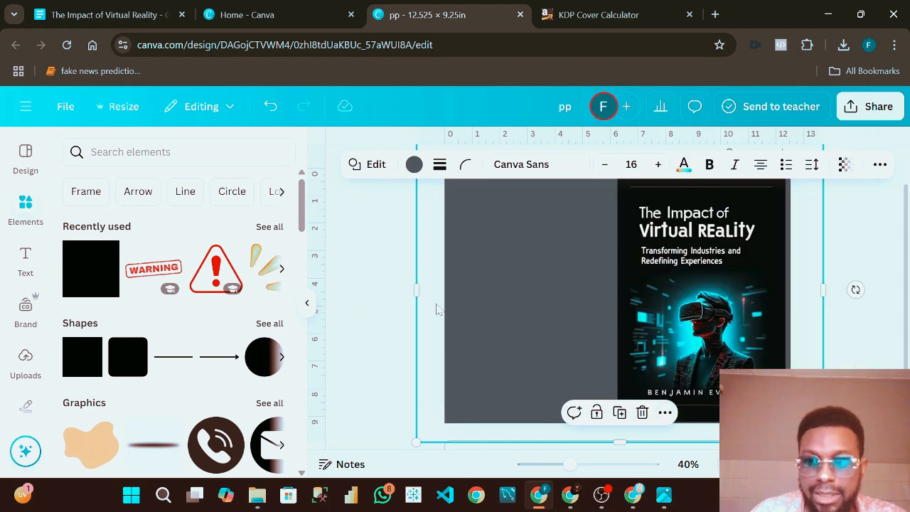
Step: Recolour the background square with the near-black photo colour taken from the front cover image
{"action": "left_click", "coordinate": [414, 165]}
{"action": "left_click", "coordinate": [116, 418]}
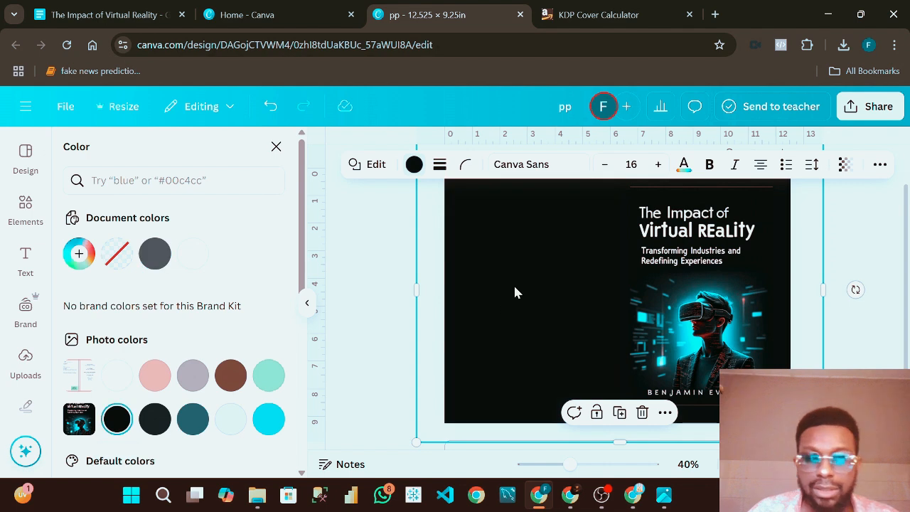
{"action": "scroll", "coordinate": [520, 285], "scroll_direction": "down", "scroll_amount": 1}
{"action": "left_click", "coordinate": [851, 280]}
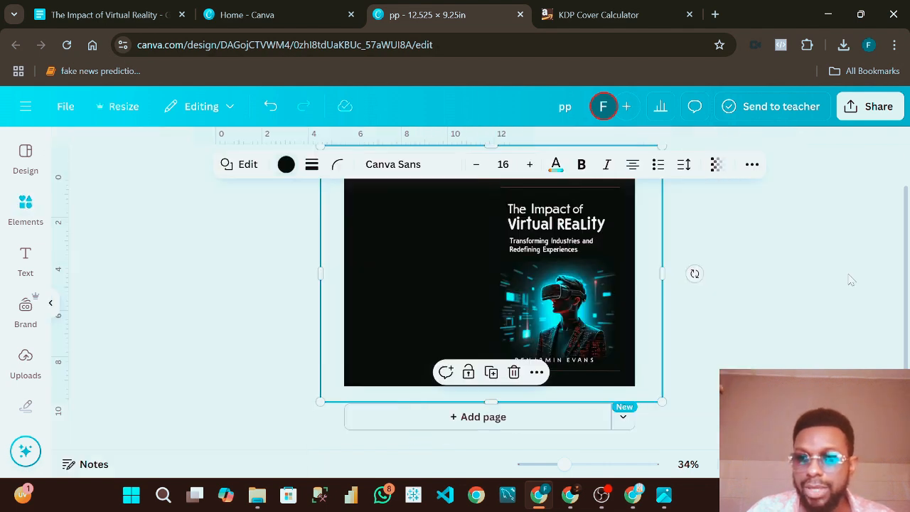
{"action": "left_click", "coordinate": [366, 288]}
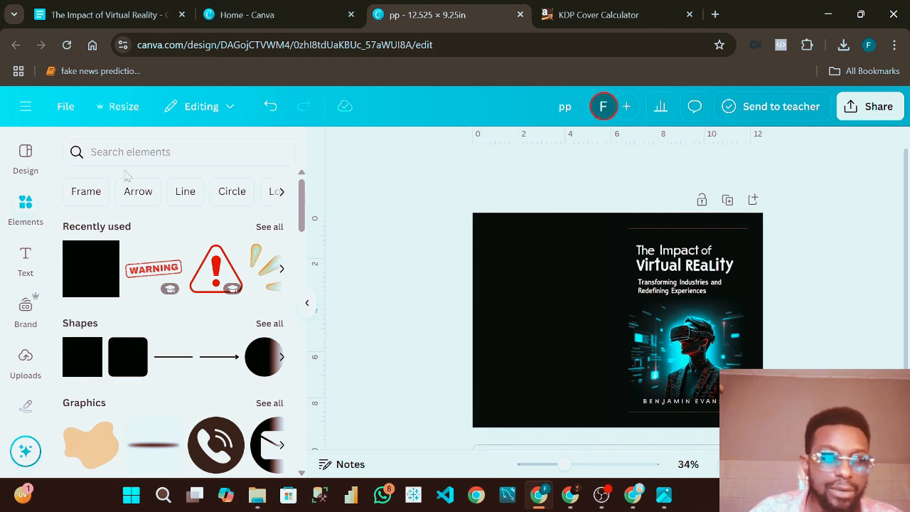
Step: Search the elements for "virtual reality" and show all of the matching graphics
{"action": "left_click", "coordinate": [213, 152]}
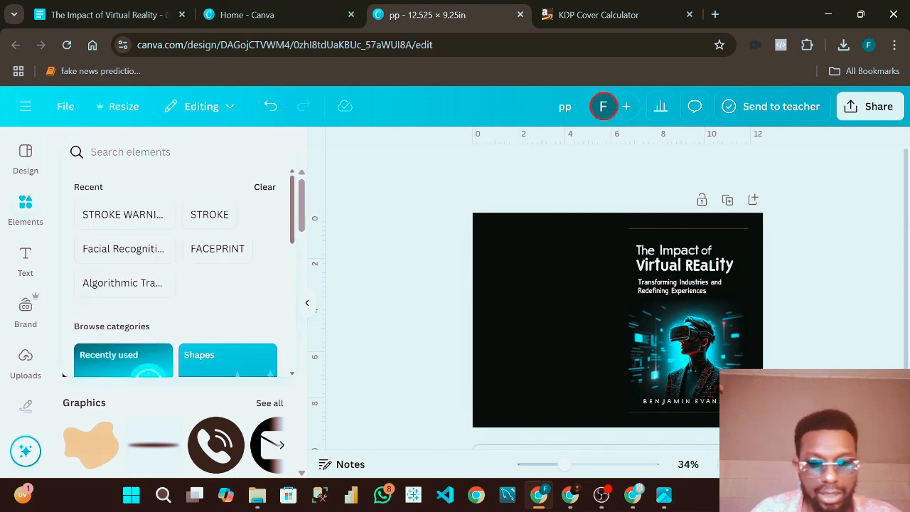
{"action": "type", "text": "v"}
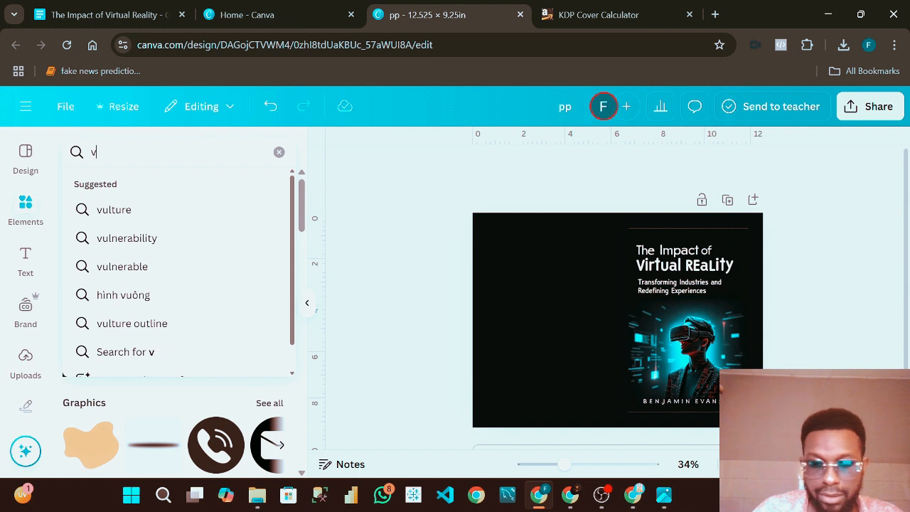
{"action": "type", "text": "uirtu"}
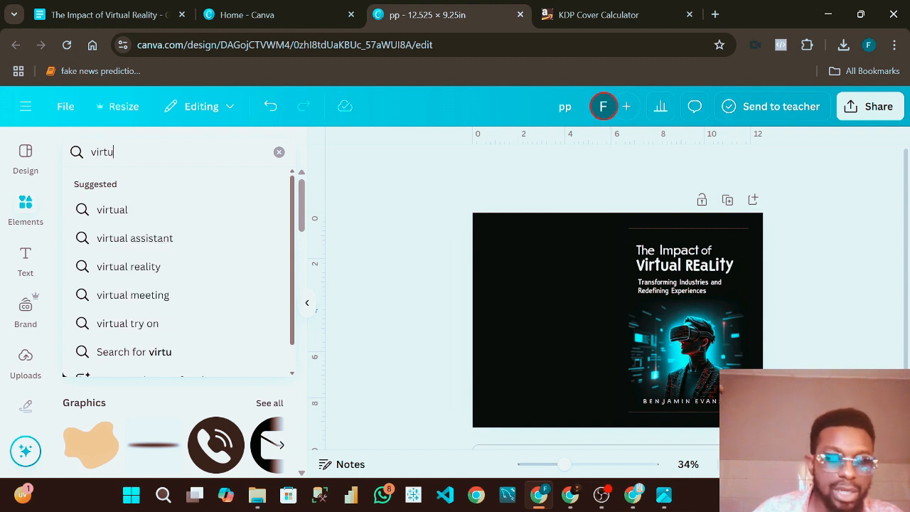
{"action": "left_click", "coordinate": [128, 266]}
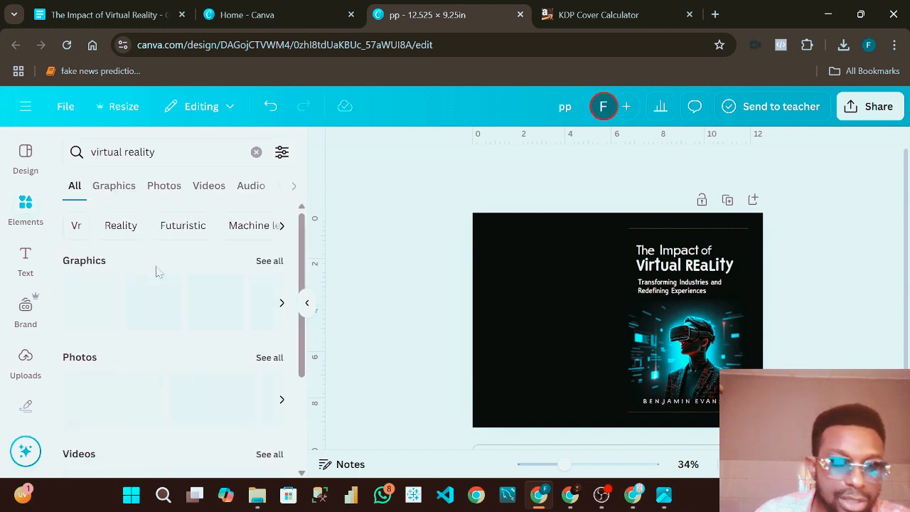
{"action": "left_click", "coordinate": [268, 261]}
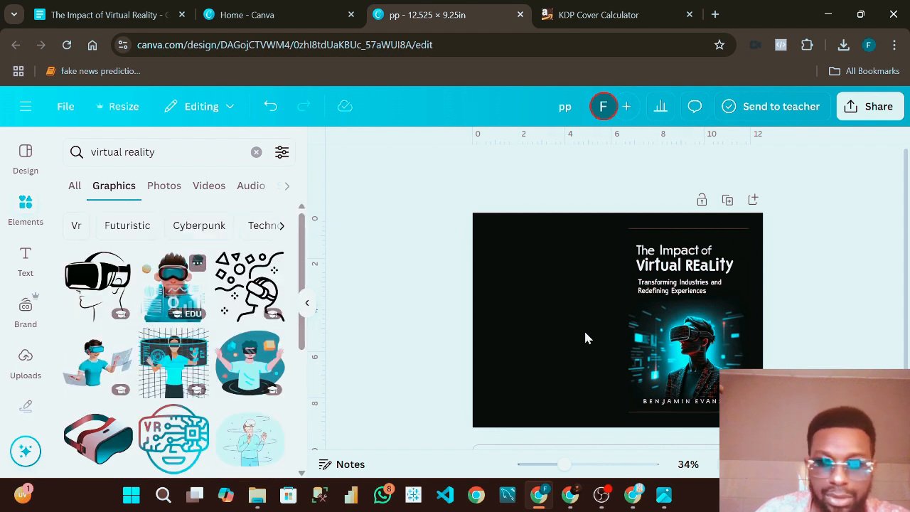
Step: Try the cartoon VR figure on the back cover, delete it, and place the red and teal VR headset graphic there instead
{"action": "left_click_drag", "start_coordinate": [624, 330], "coordinate": [565, 328]}
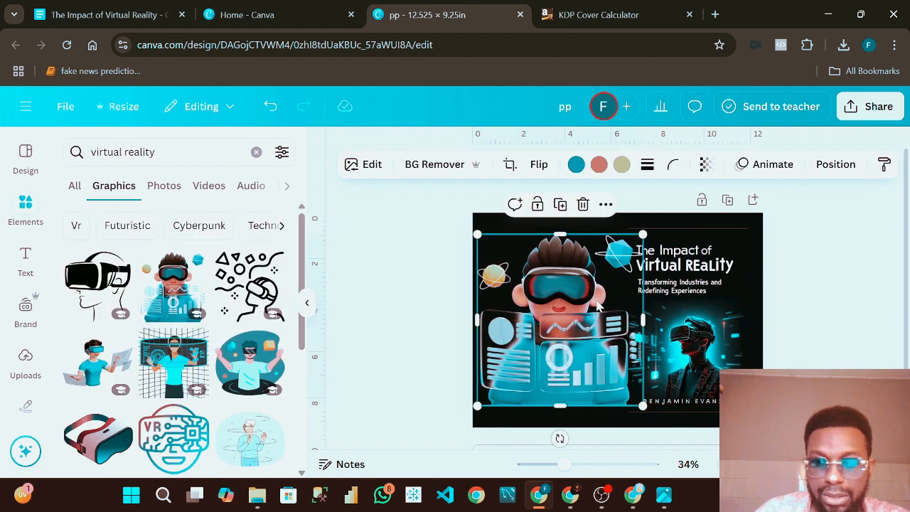
{"action": "left_click", "coordinate": [584, 206]}
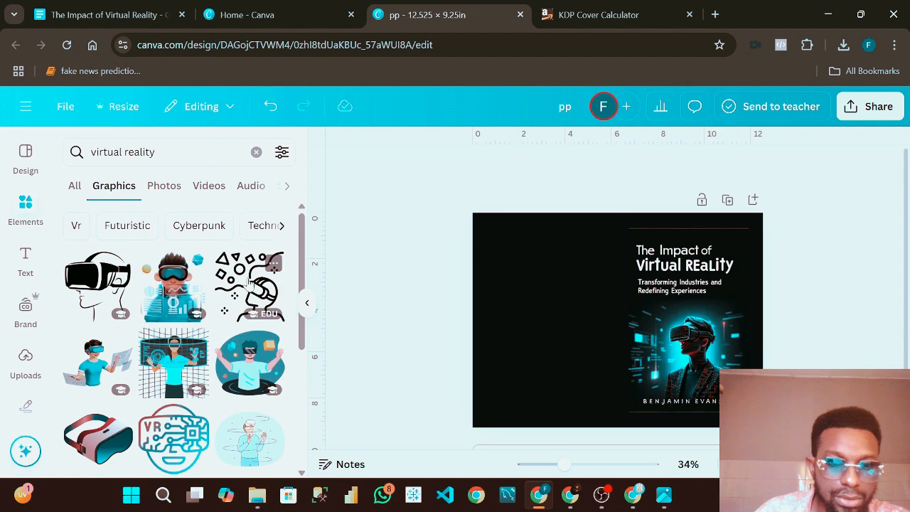
{"action": "scroll", "coordinate": [162, 339], "scroll_direction": "down", "scroll_amount": 2}
{"action": "scroll", "coordinate": [162, 338], "scroll_direction": "up", "scroll_amount": 1}
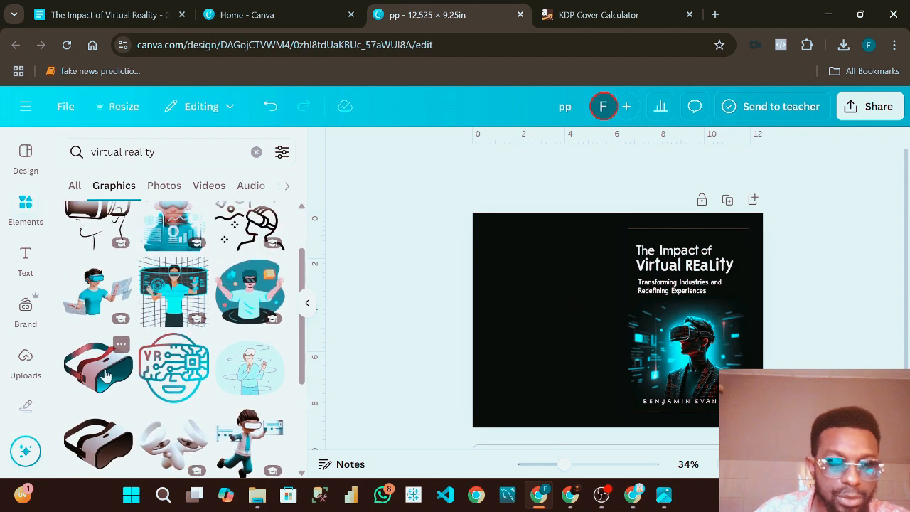
{"action": "left_click", "coordinate": [105, 374]}
{"action": "left_click_drag", "start_coordinate": [624, 325], "coordinate": [557, 322]}
{"action": "left_click", "coordinate": [808, 300]}
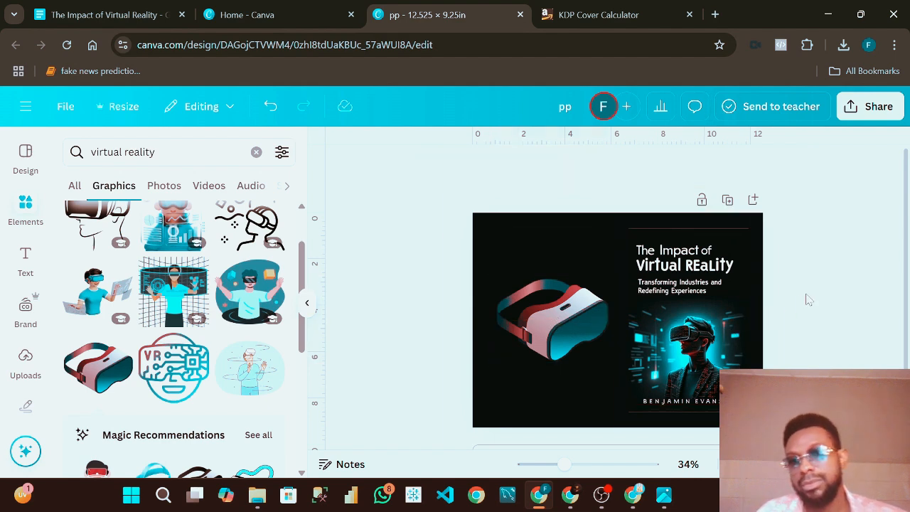
Step: Download the cover design as a JPG with the quality set to 100
{"action": "scroll", "coordinate": [809, 299], "scroll_direction": "down", "scroll_amount": 1}
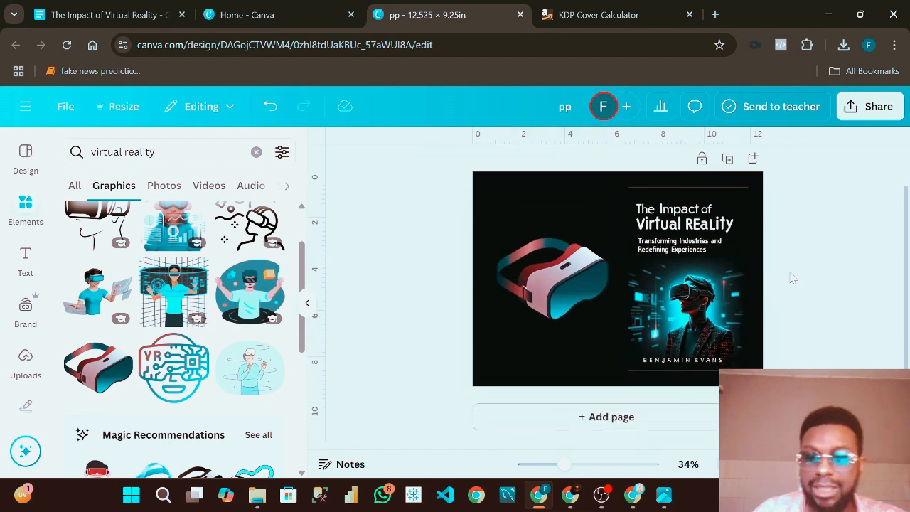
{"action": "left_click", "coordinate": [871, 105]}
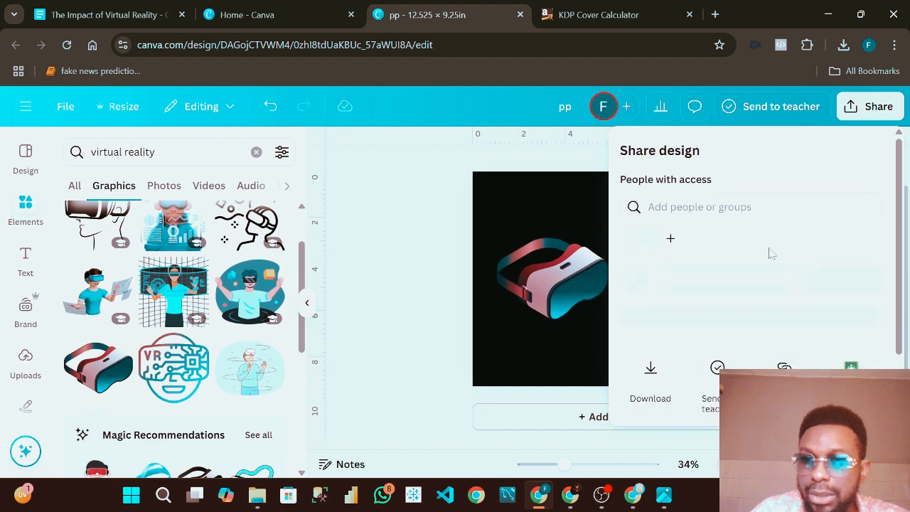
{"action": "left_click", "coordinate": [651, 397]}
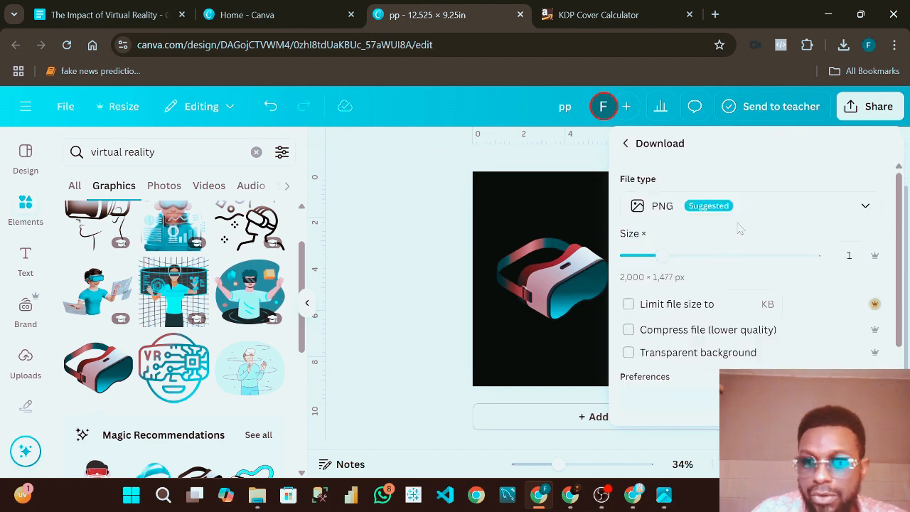
{"action": "left_click", "coordinate": [743, 215]}
{"action": "left_click", "coordinate": [719, 252]}
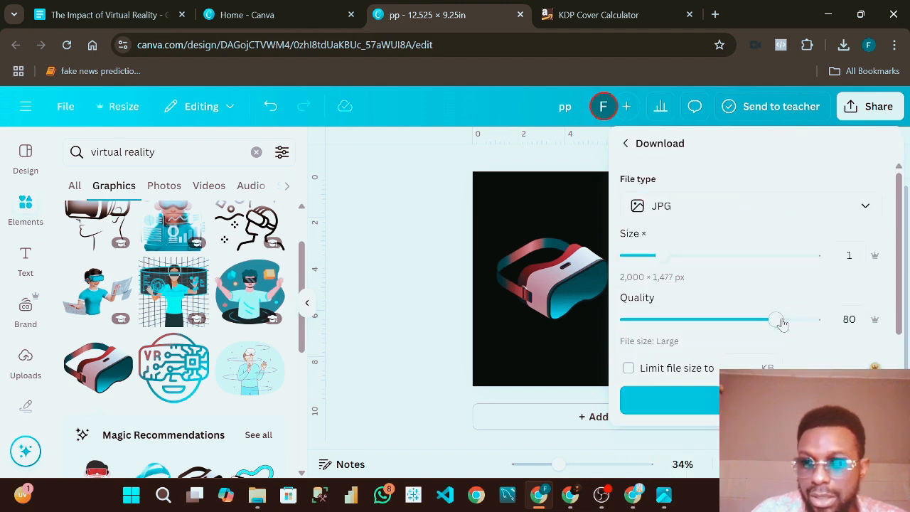
{"action": "left_click_drag", "start_coordinate": [779, 319], "coordinate": [814, 319]}
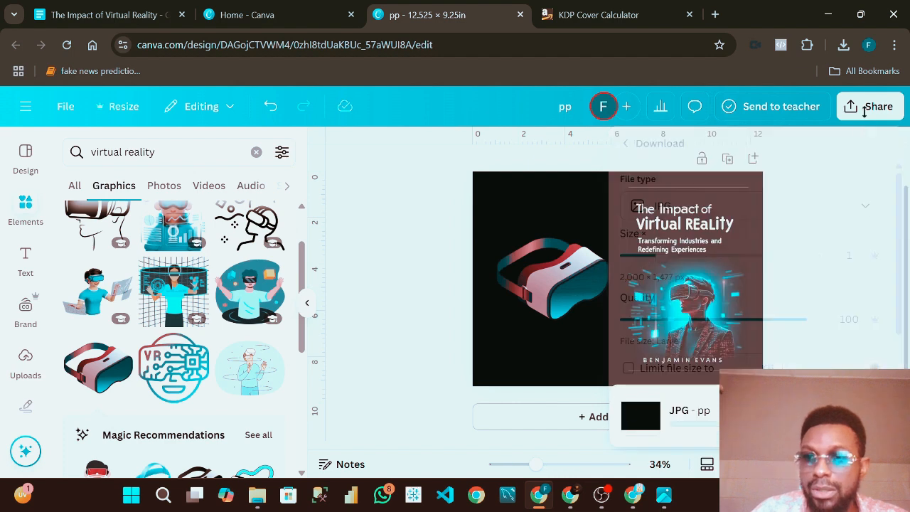
Step: Set the cover's download options to PDF Print with the CMYK colour profile, and close them without downloading
{"action": "left_click", "coordinate": [865, 112]}
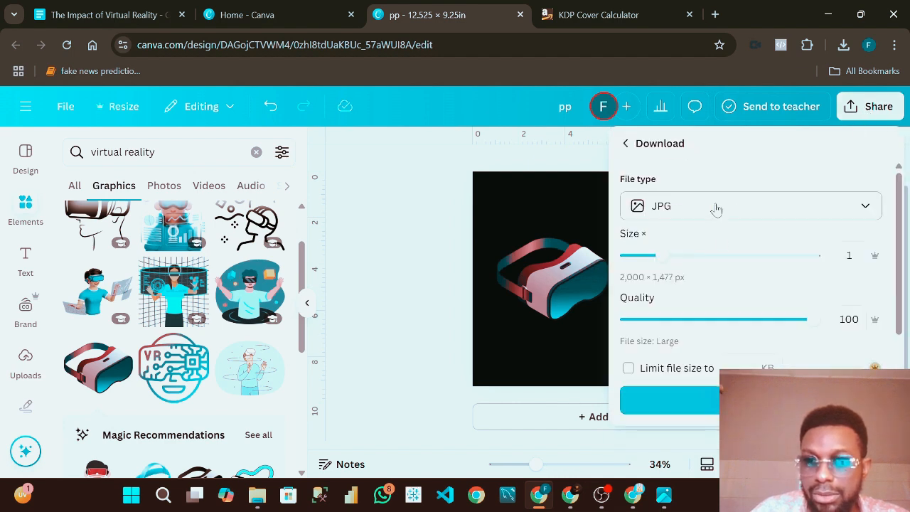
{"action": "left_click", "coordinate": [717, 207]}
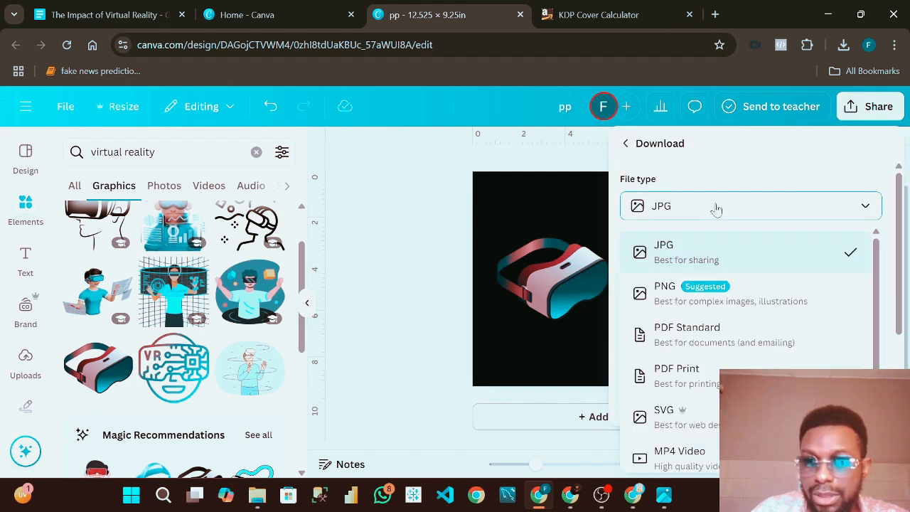
{"action": "left_click", "coordinate": [687, 329]}
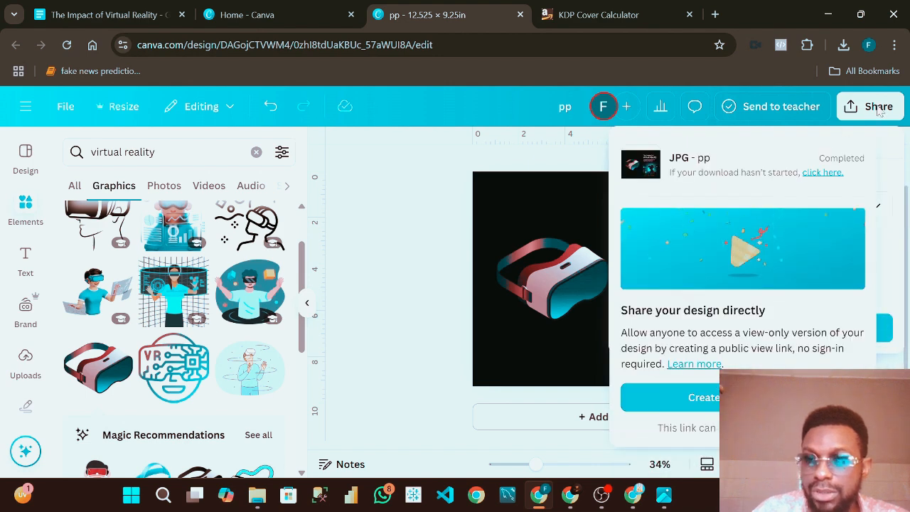
{"action": "left_click", "coordinate": [879, 108]}
{"action": "left_click", "coordinate": [875, 108]}
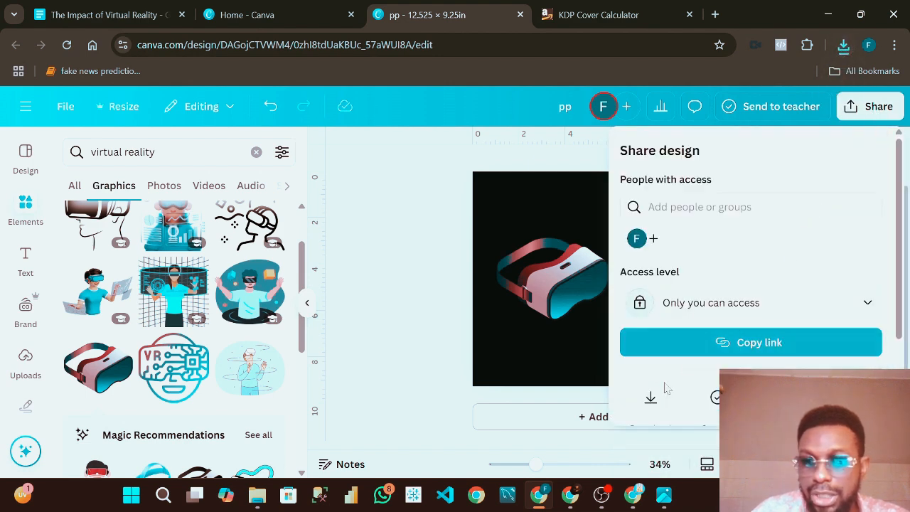
{"action": "left_click", "coordinate": [651, 396]}
{"action": "left_click", "coordinate": [700, 209]}
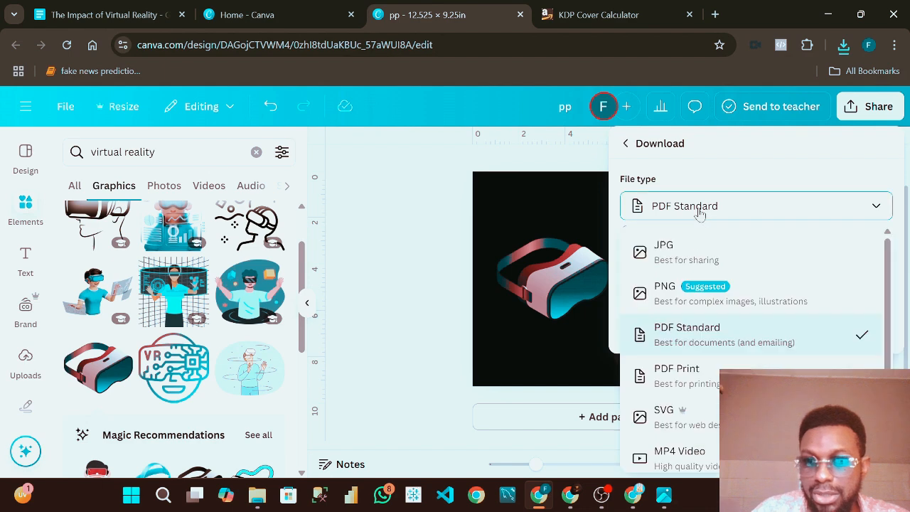
{"action": "left_click", "coordinate": [679, 374]}
{"action": "left_click", "coordinate": [689, 330]}
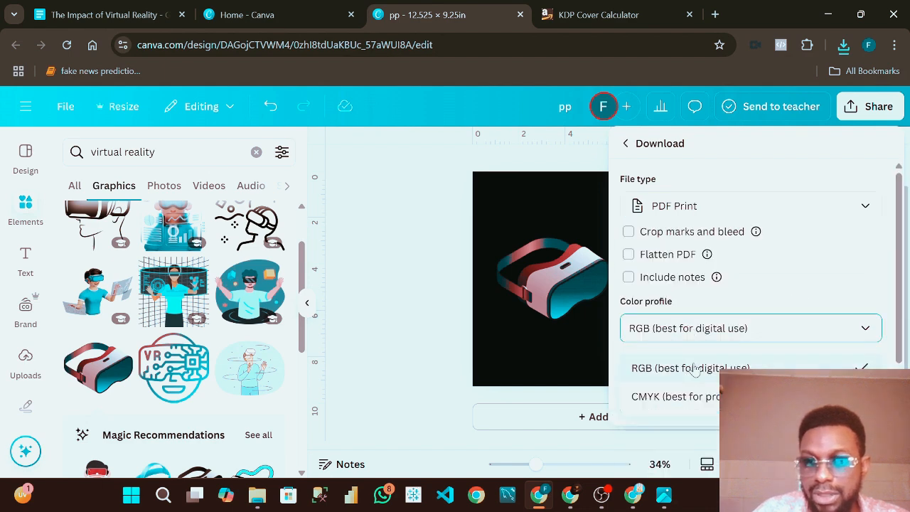
{"action": "left_click", "coordinate": [686, 399]}
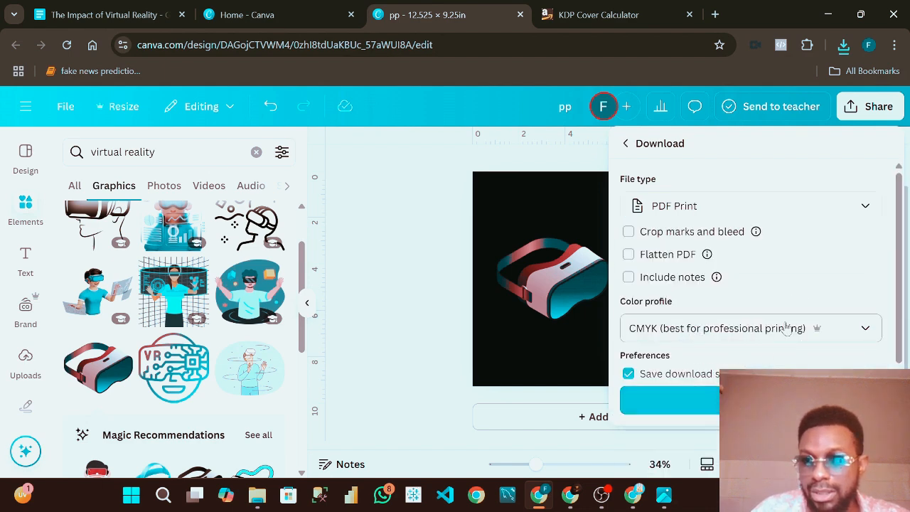
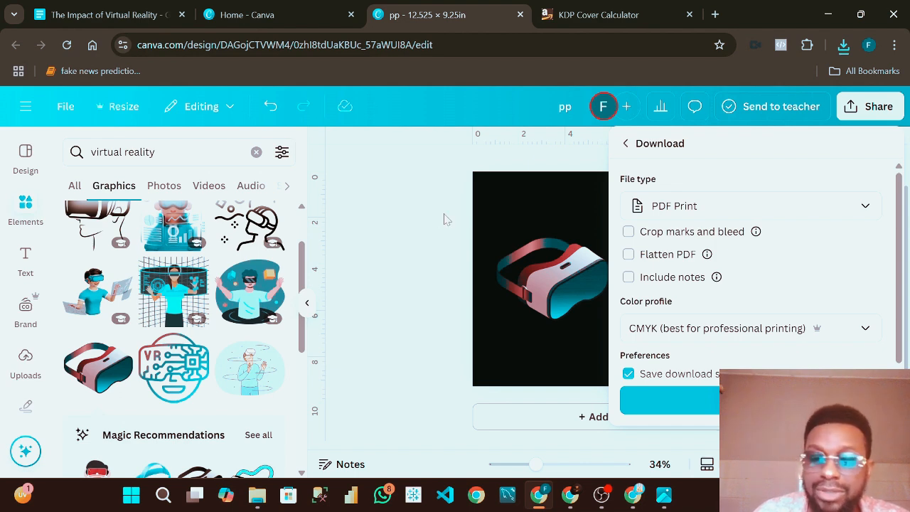
{"action": "left_click", "coordinate": [419, 255]}
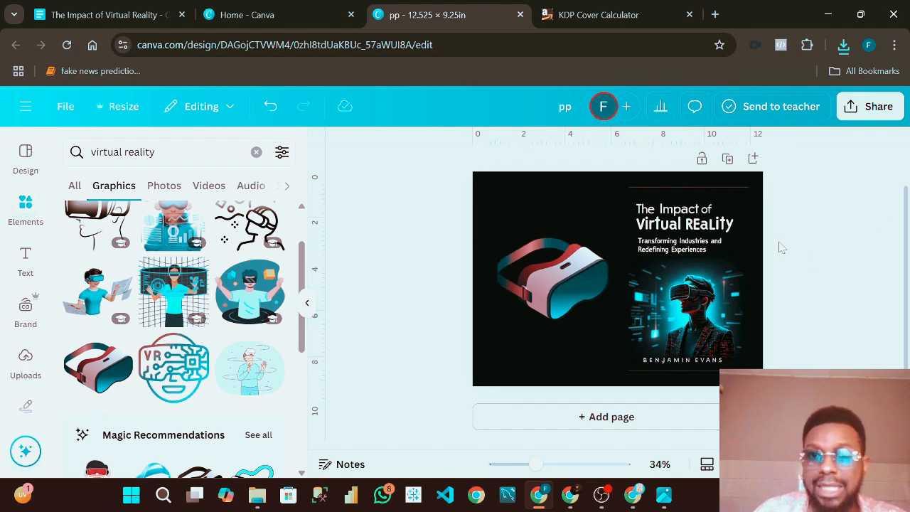
Step: In the KDP Cover Calculator, set the binding type to Hardcover and the interior trim size to 6 x 9 in
{"action": "left_click", "coordinate": [610, 15]}
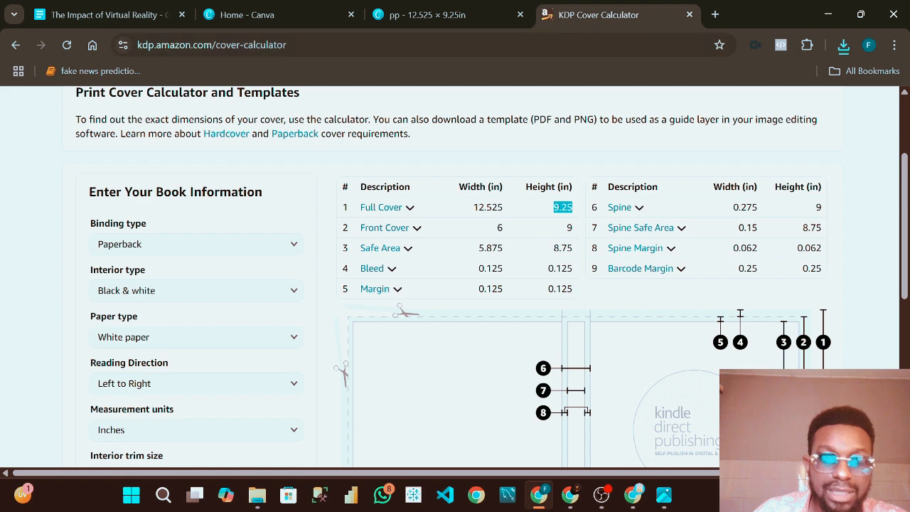
{"action": "left_click", "coordinate": [185, 246]}
{"action": "left_click", "coordinate": [169, 246]}
{"action": "scroll", "coordinate": [199, 237], "scroll_direction": "down", "scroll_amount": 2}
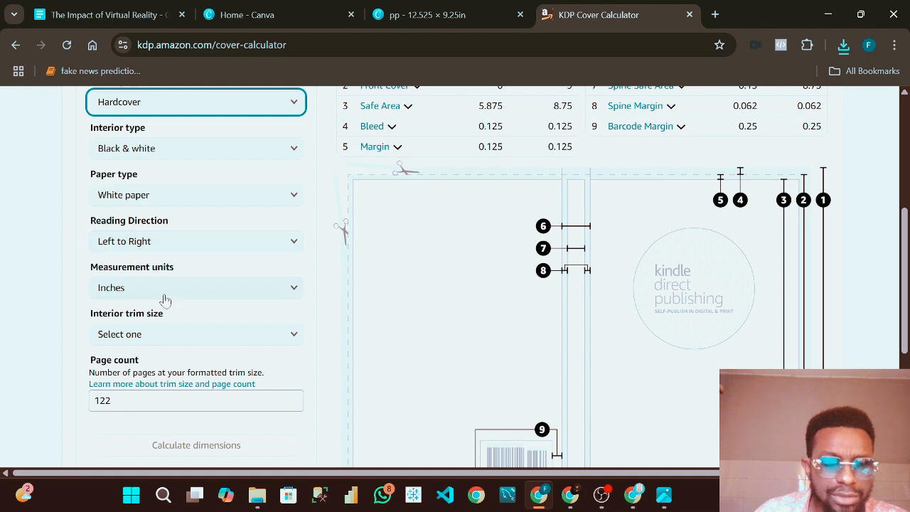
{"action": "left_click", "coordinate": [187, 334]}
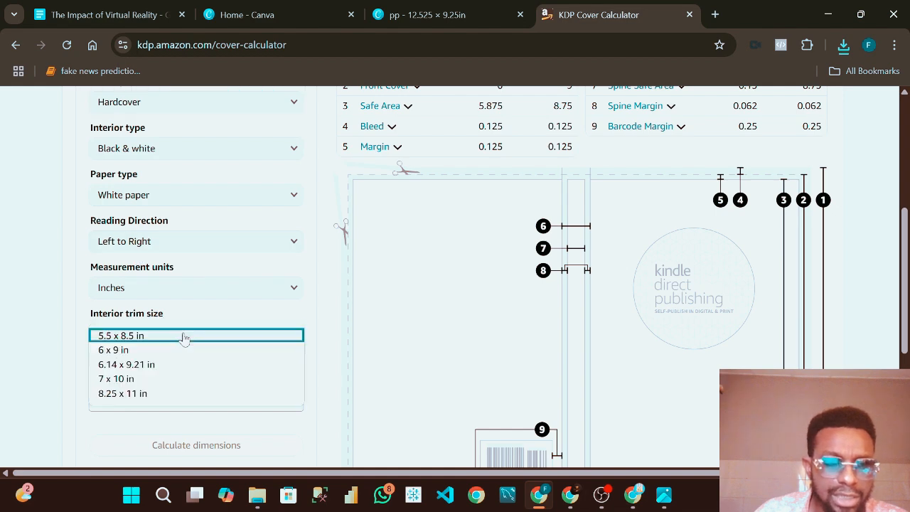
{"action": "left_click", "coordinate": [141, 350]}
Step: Calculate the hardcover dimensions and download the matching cover template
{"action": "scroll", "coordinate": [262, 298], "scroll_direction": "down", "scroll_amount": 1}
{"action": "scroll", "coordinate": [263, 297], "scroll_direction": "down", "scroll_amount": 2}
{"action": "left_click", "coordinate": [218, 315]}
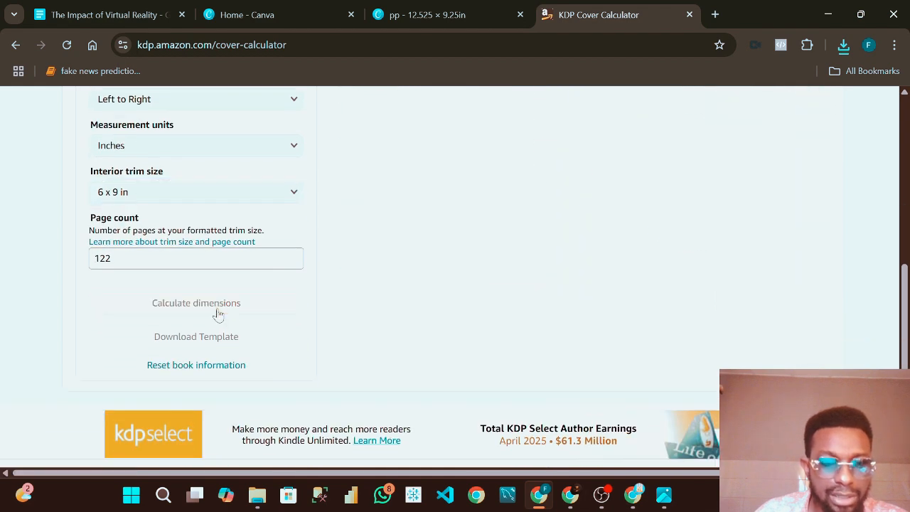
{"action": "left_click", "coordinate": [234, 337]}
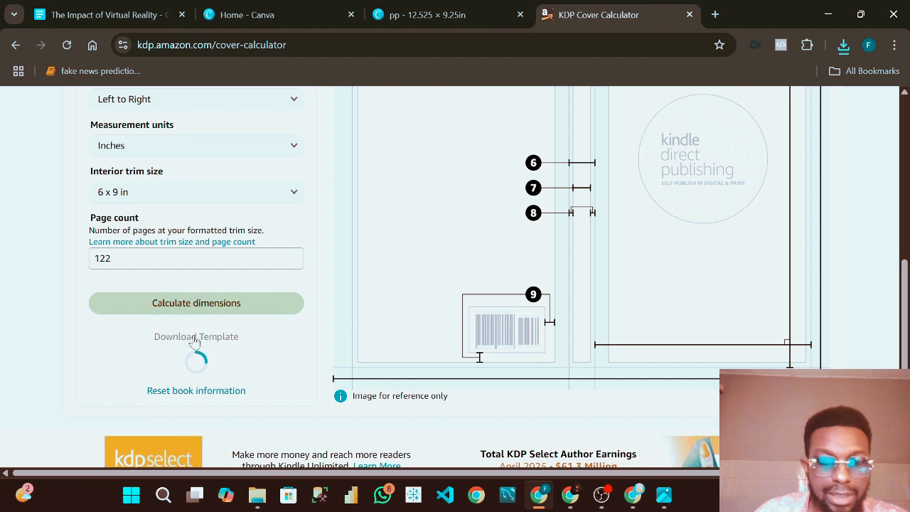
{"action": "scroll", "coordinate": [420, 277], "scroll_direction": "up", "scroll_amount": 4}
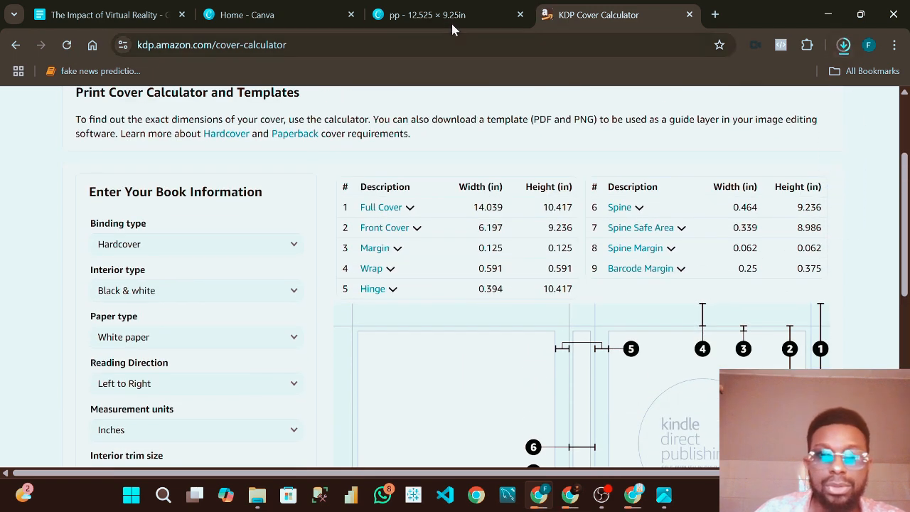
Step: Close the paperback cover design and set the new custom design's width to the calculator's full cover width, 14.039 in
{"action": "left_click", "coordinate": [287, 16]}
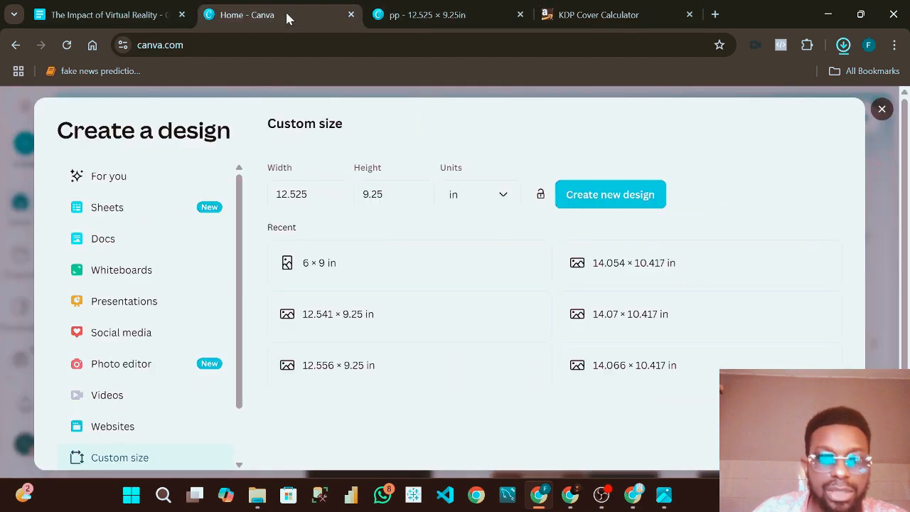
{"action": "left_click", "coordinate": [520, 15]}
{"action": "left_click", "coordinate": [441, 14]}
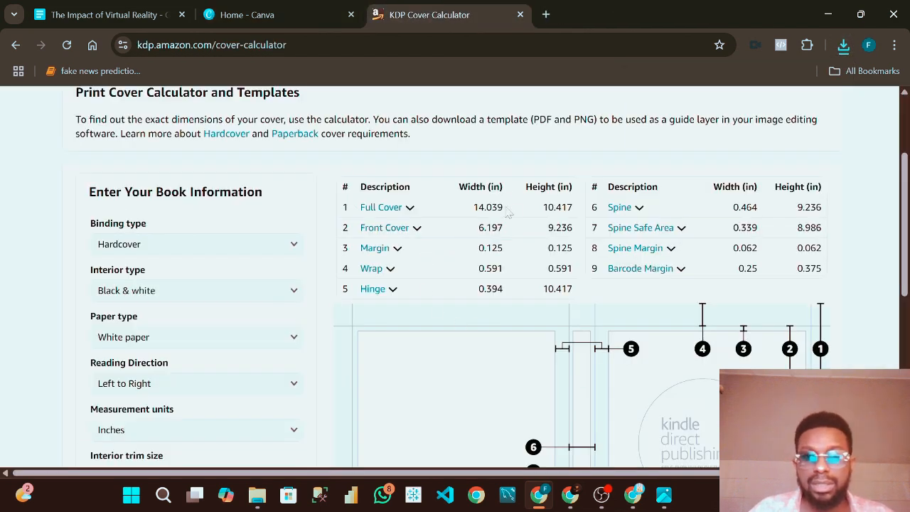
{"action": "left_click_drag", "start_coordinate": [508, 212], "coordinate": [463, 207]}
{"action": "key", "text": "ctrl+c"}
{"action": "left_click", "coordinate": [270, 14]}
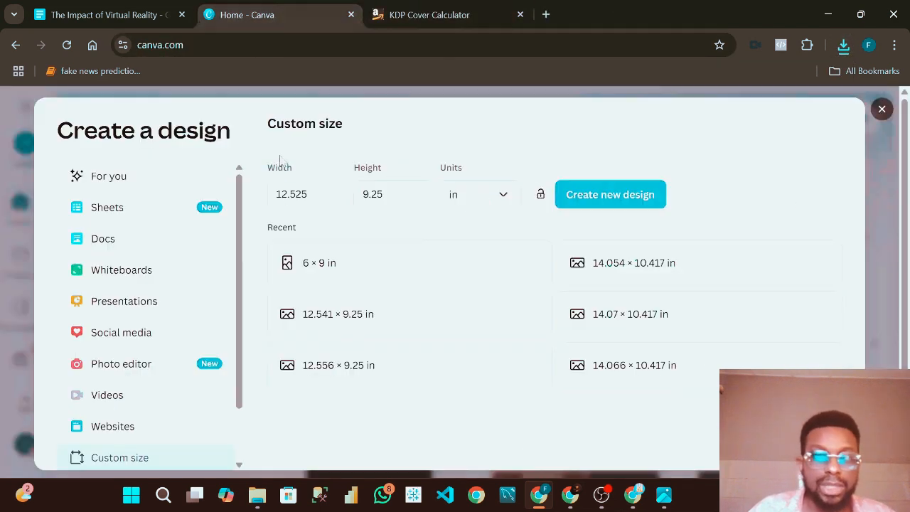
{"action": "double_click", "coordinate": [307, 193]}
{"action": "key", "text": "ctrl+v"}
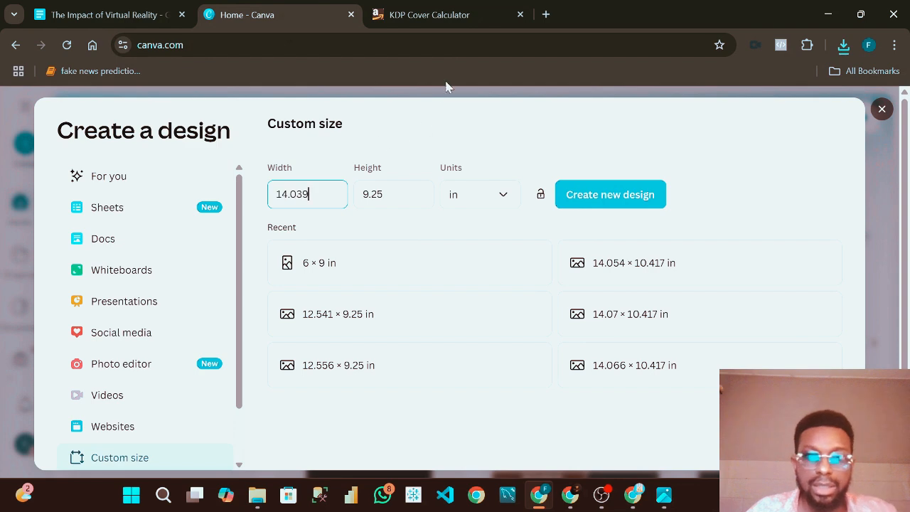
Step: Set the custom design's height to the calculator's full cover height, 10.417 in, and create the new design
{"action": "left_click", "coordinate": [448, 14]}
{"action": "left_click_drag", "start_coordinate": [575, 211], "coordinate": [538, 205]}
{"action": "key", "text": "ctrl+c"}
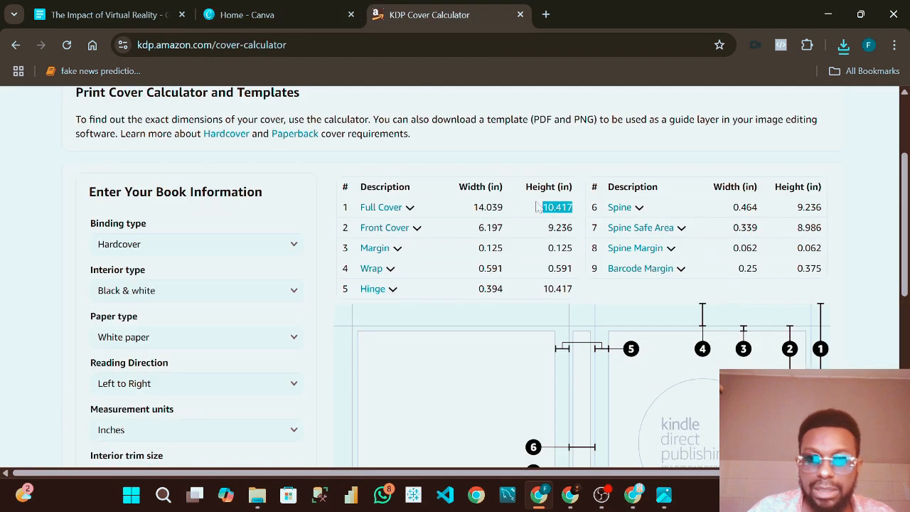
{"action": "left_click", "coordinate": [271, 15]}
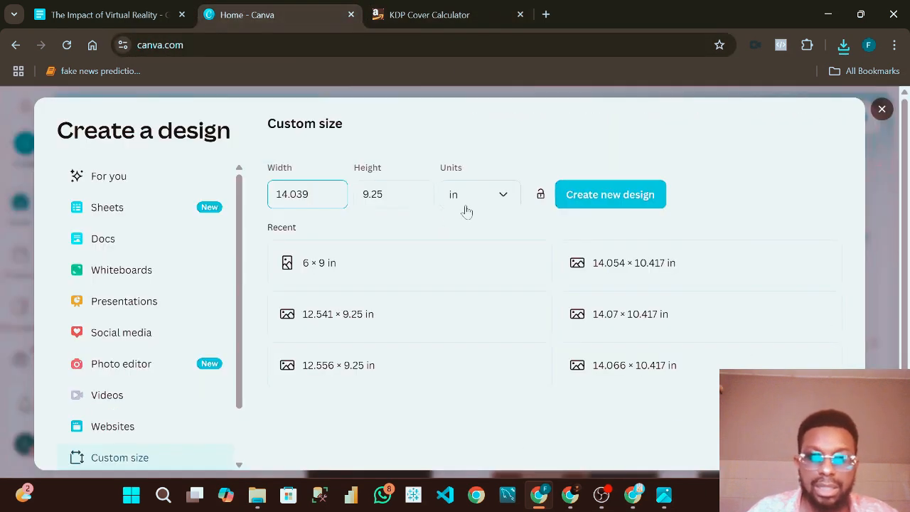
{"action": "key", "text": "Tab"}
{"action": "key", "text": "ctrl+v"}
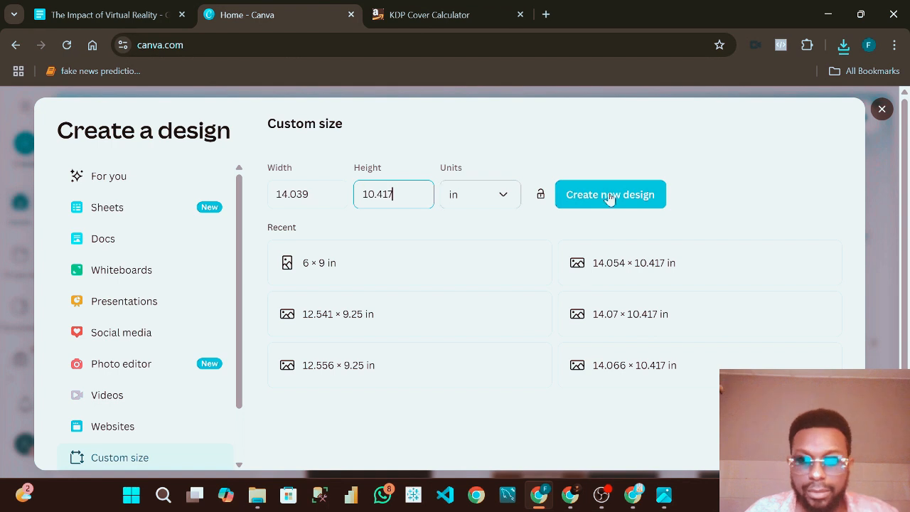
{"action": "left_click", "coordinate": [611, 196]}
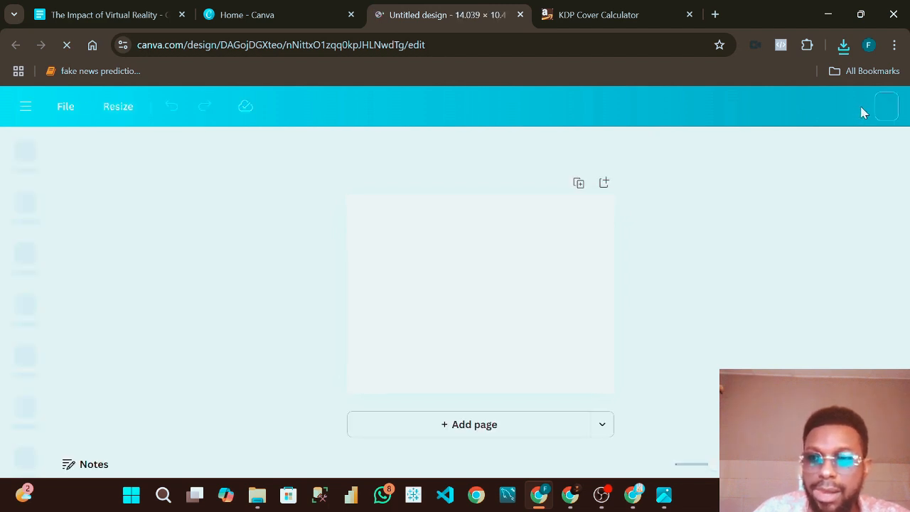
Step: Open the CASE_LAMINATE template archive from Downloads in WinRAR, extract its PNG file to the suggested folder, and close the archive
{"action": "left_click", "coordinate": [257, 498]}
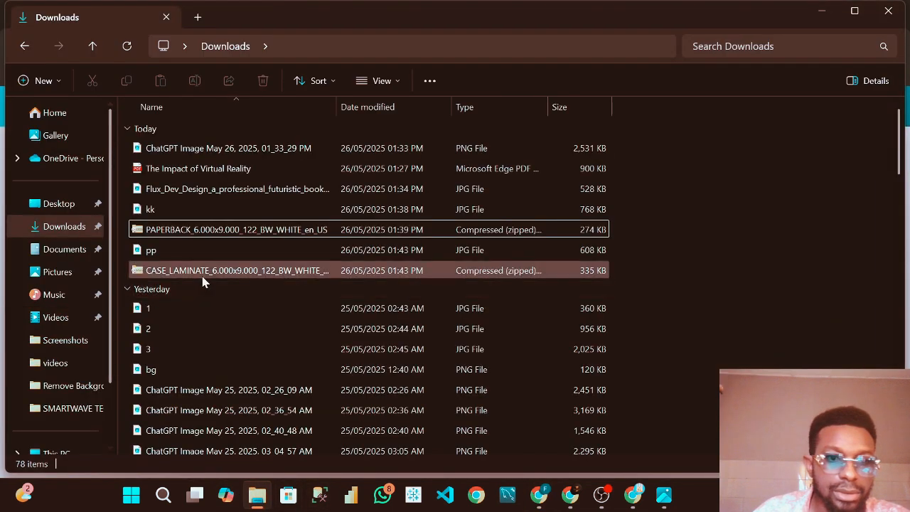
{"action": "left_click", "coordinate": [205, 277]}
{"action": "right_click", "coordinate": [205, 278]}
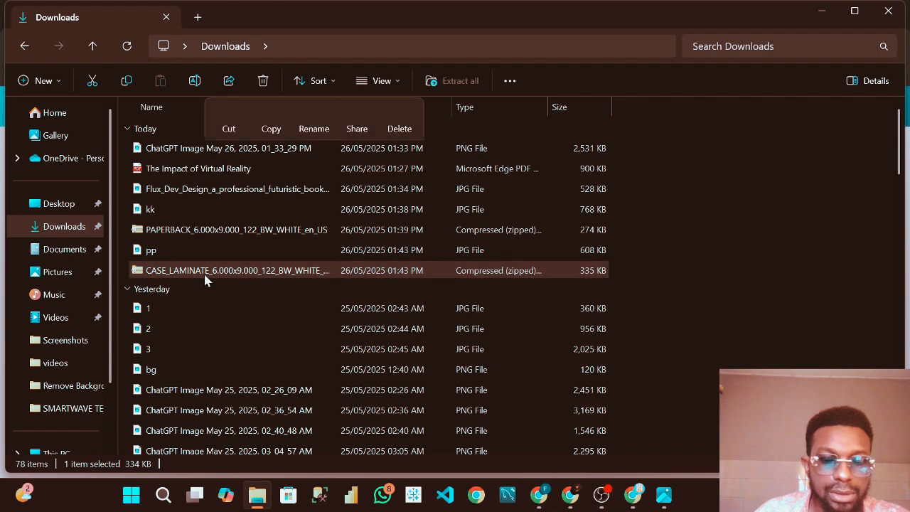
{"action": "mouse_move", "coordinate": [269, 183]}
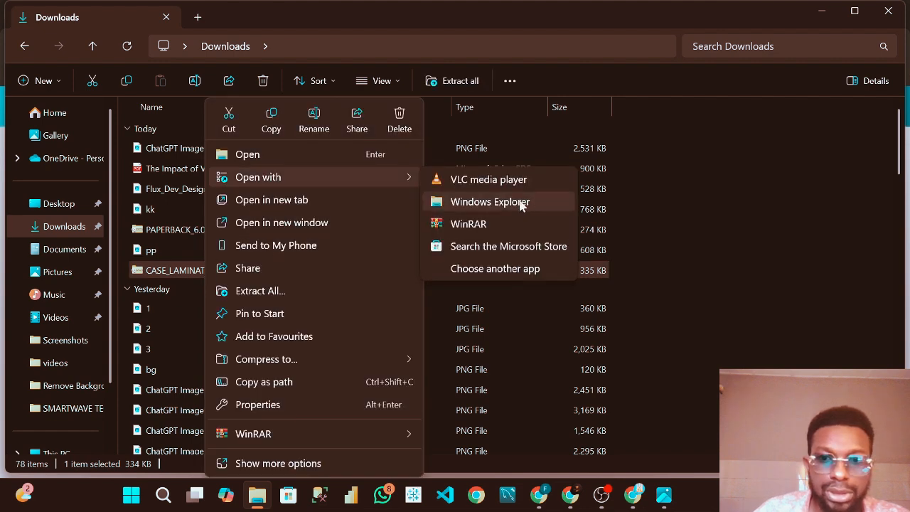
{"action": "left_click", "coordinate": [489, 222]}
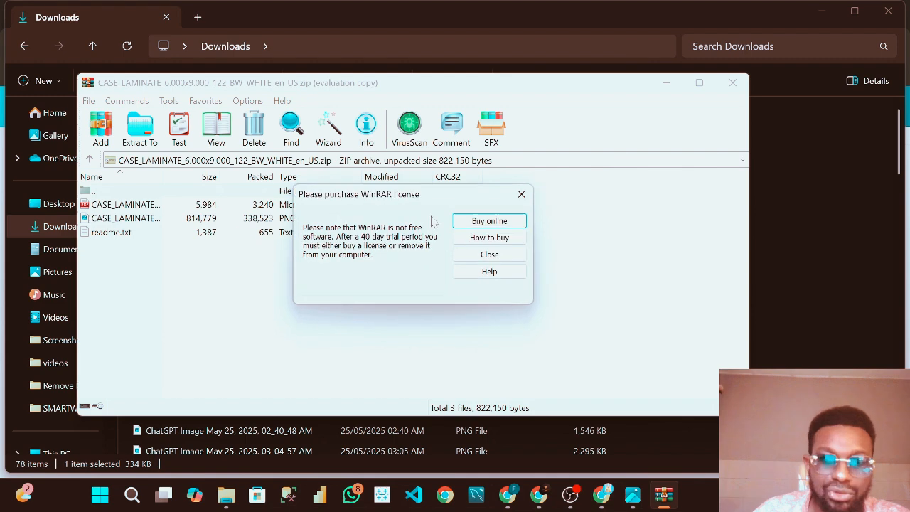
{"action": "left_click", "coordinate": [521, 194]}
{"action": "left_click", "coordinate": [160, 219]}
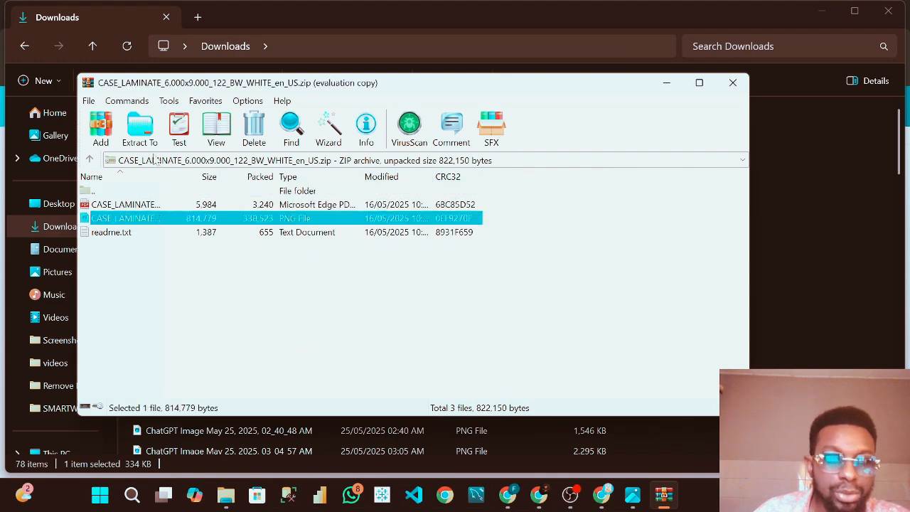
{"action": "left_click", "coordinate": [145, 141]}
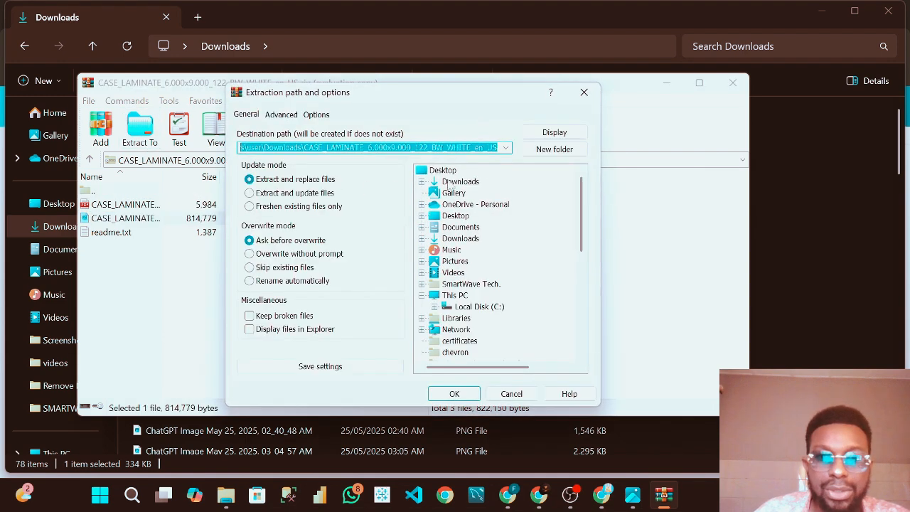
{"action": "left_click", "coordinate": [461, 398]}
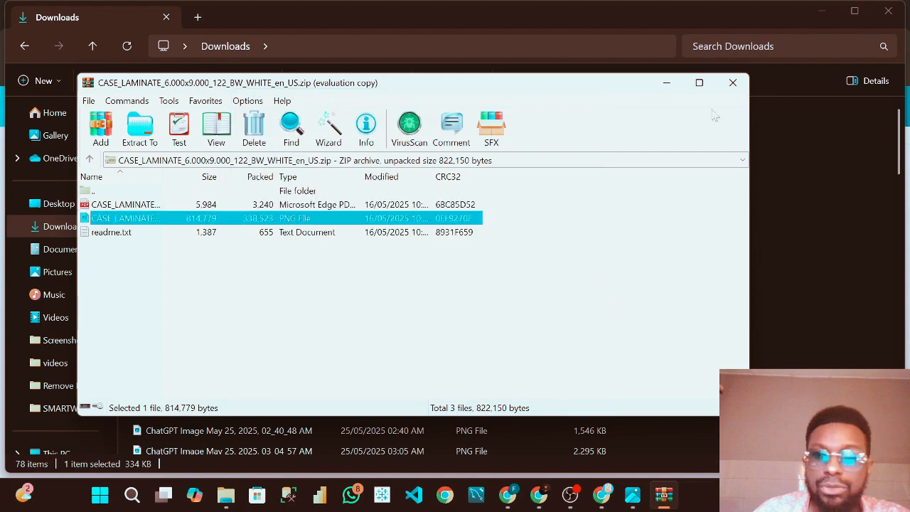
{"action": "left_click", "coordinate": [733, 82]}
Step: Bring the hardcover template PNG into the blank 14.039 × 10.417 in design
{"action": "left_click", "coordinate": [825, 7]}
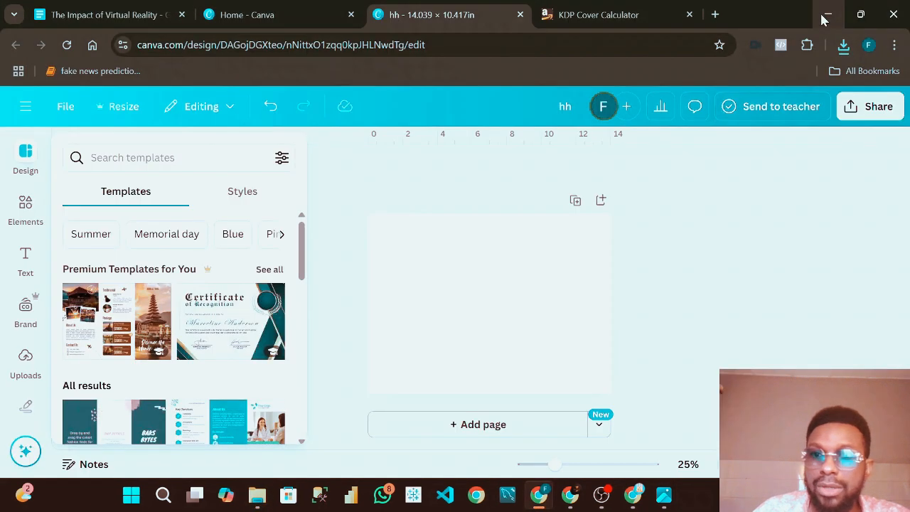
{"action": "left_click", "coordinate": [821, 13]}
{"action": "left_click_drag", "start_coordinate": [455, 131], "coordinate": [481, 303]}
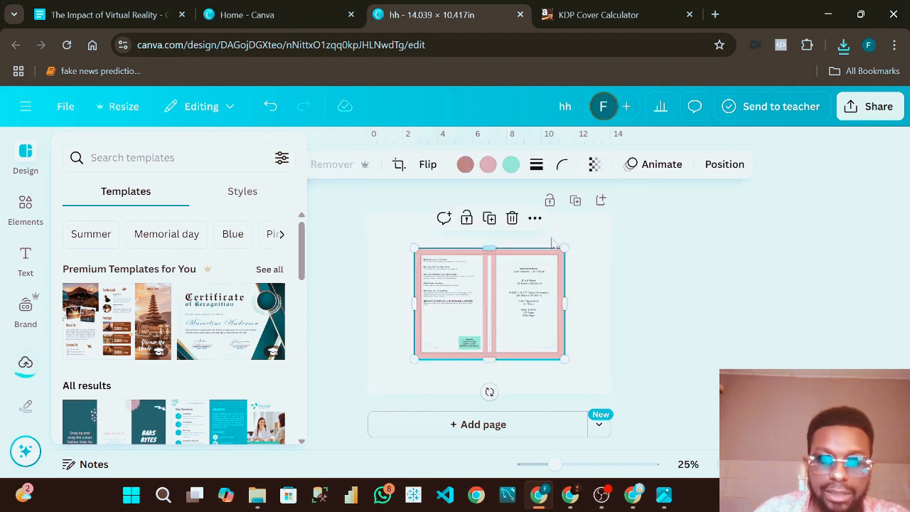
Step: Upload the paperback cover image pp from the Downloads folder to the design's uploads
{"action": "left_click", "coordinate": [25, 262]}
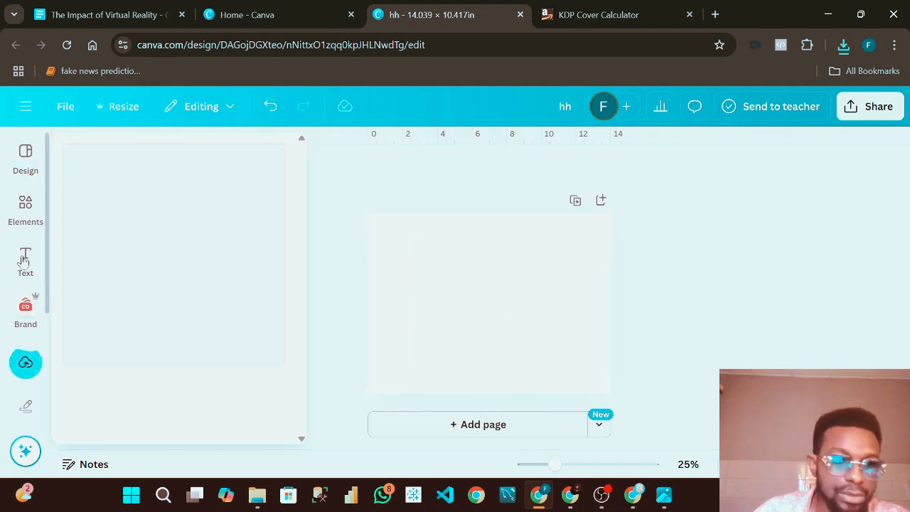
{"action": "left_click", "coordinate": [27, 364]}
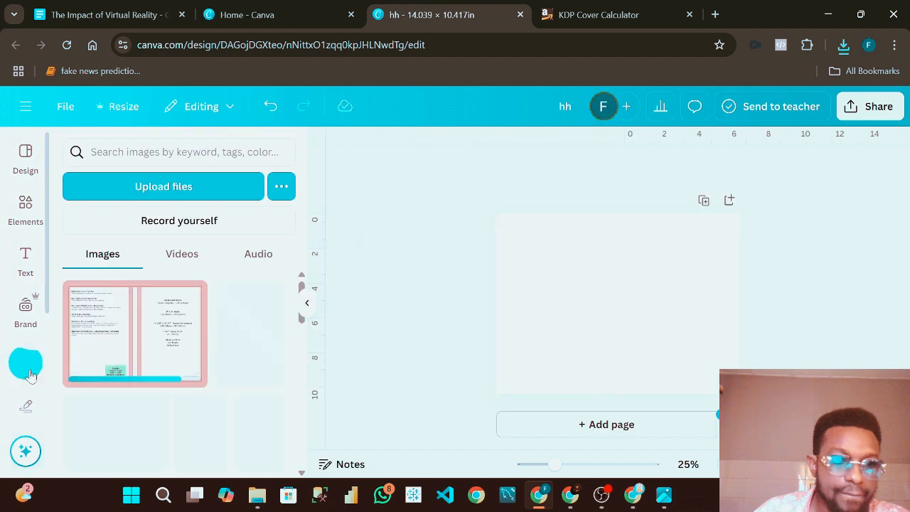
{"action": "left_click", "coordinate": [192, 184]}
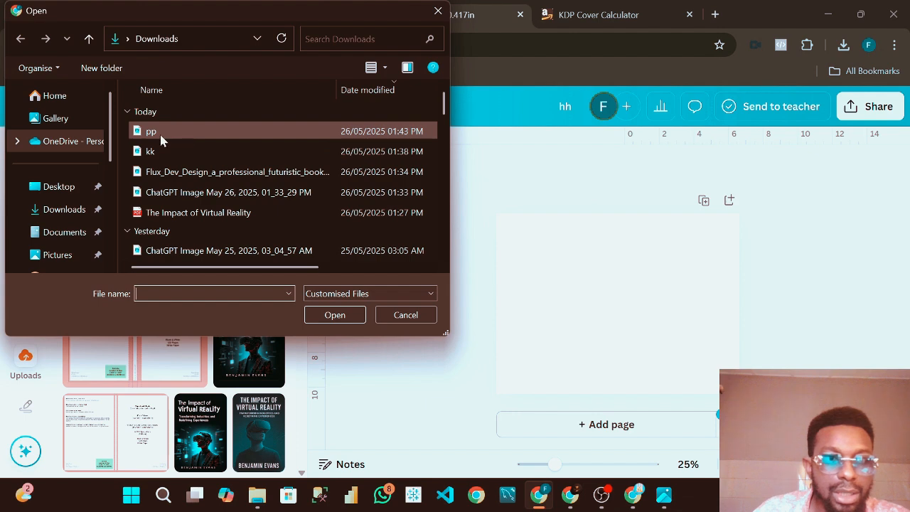
{"action": "left_click", "coordinate": [152, 131]}
{"action": "left_click", "coordinate": [348, 317]}
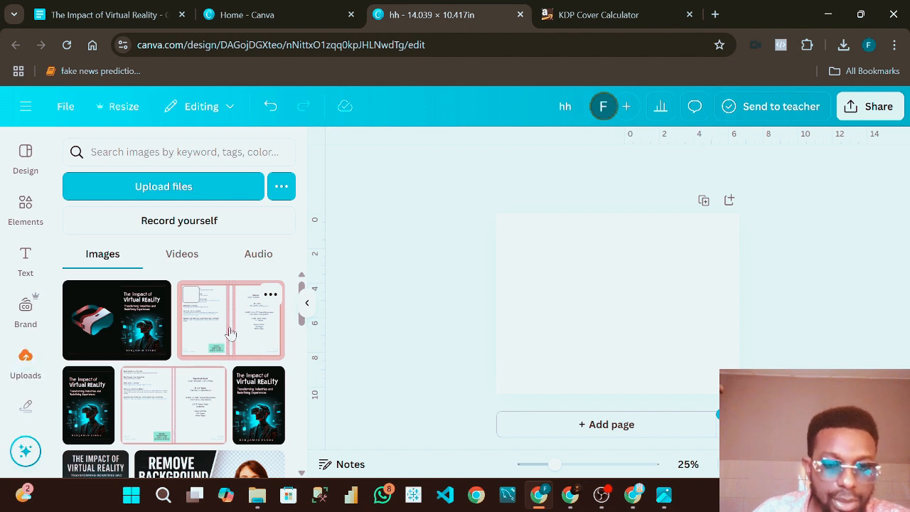
Step: Place the hardcover template and the paperback cover image on the page, and align the cover image to the page's center and middle
{"action": "left_click", "coordinate": [230, 332]}
{"action": "left_click", "coordinate": [472, 284]}
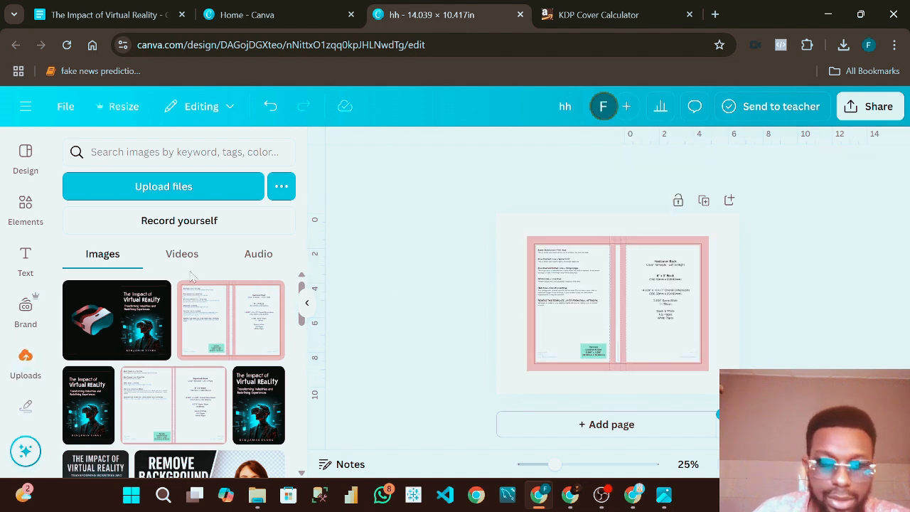
{"action": "left_click", "coordinate": [107, 313]}
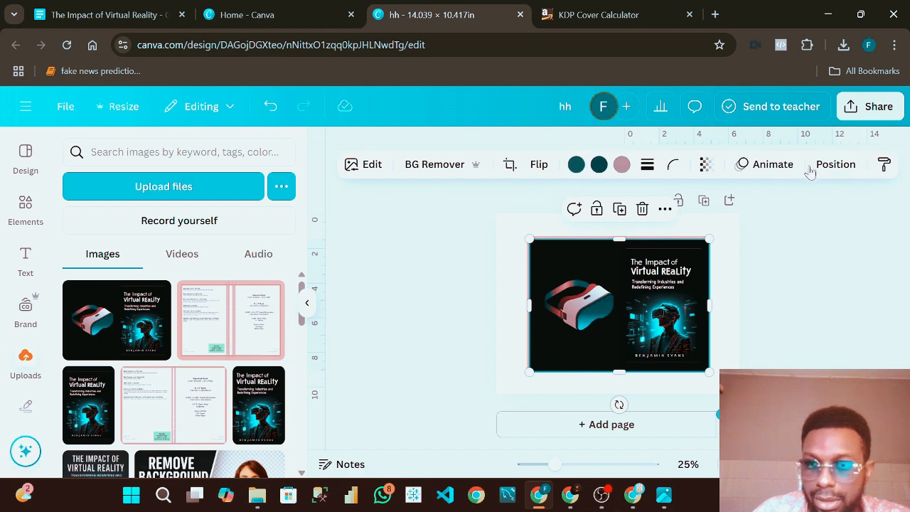
{"action": "left_click", "coordinate": [836, 164]}
{"action": "left_click", "coordinate": [227, 356]}
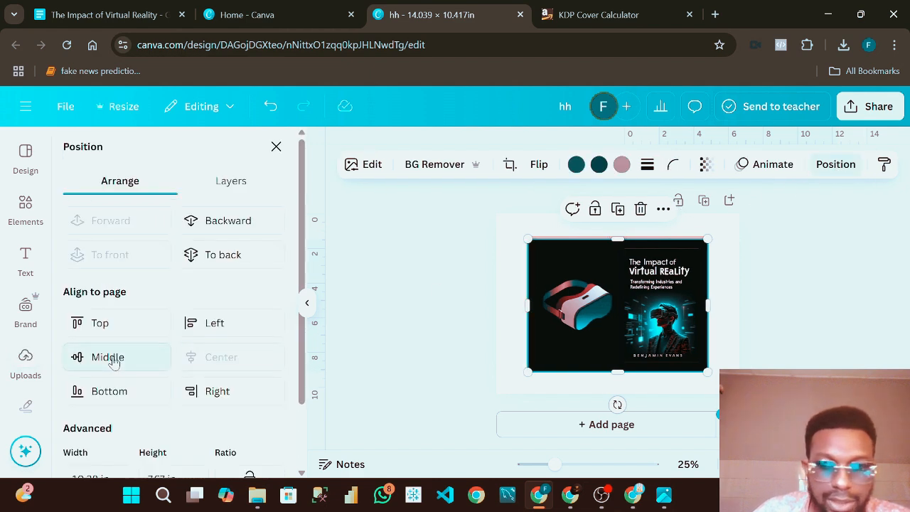
{"action": "left_click", "coordinate": [111, 357]}
{"action": "key", "text": "Escape"}
{"action": "left_click", "coordinate": [404, 243]}
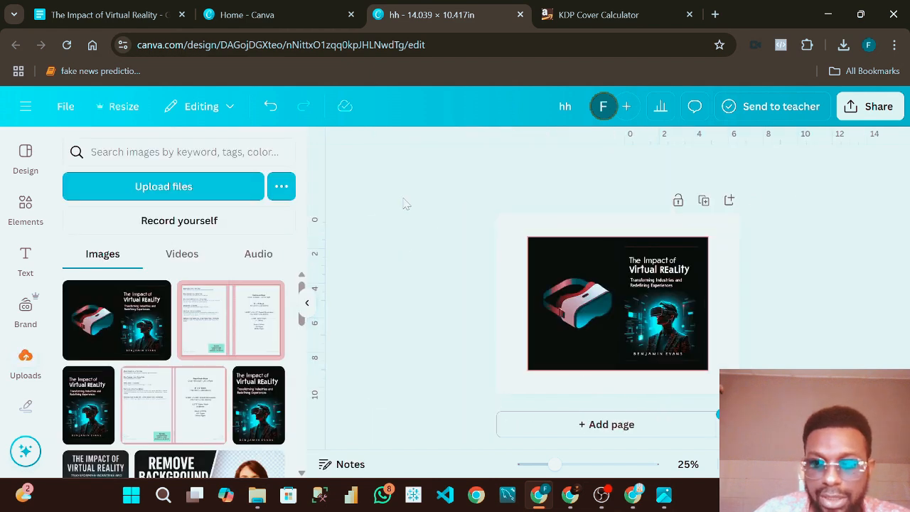
Step: Select the template and cover image together and enlarge them from opposite corners to fill the 14.039 × 10.417 in page
{"action": "left_click_drag", "start_coordinate": [406, 204], "coordinate": [740, 393]}
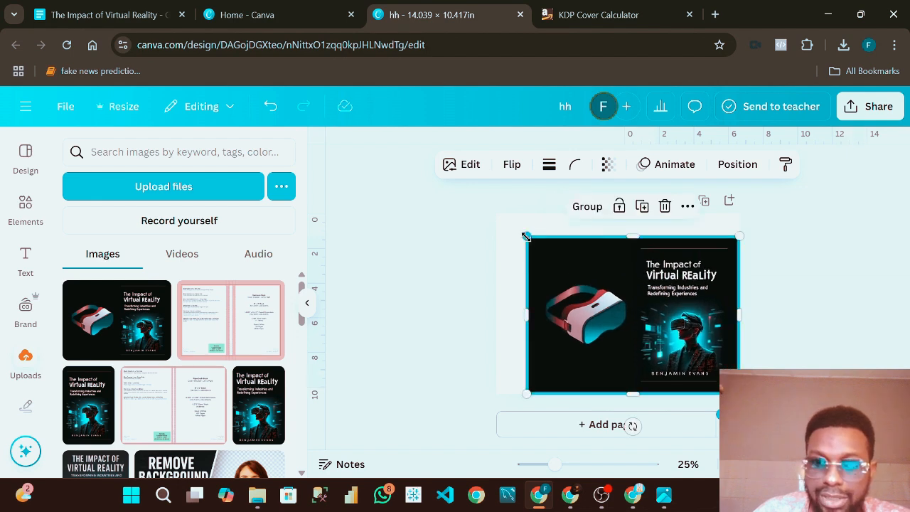
{"action": "left_click_drag", "start_coordinate": [526, 236], "coordinate": [497, 215]}
{"action": "left_click", "coordinate": [439, 248]}
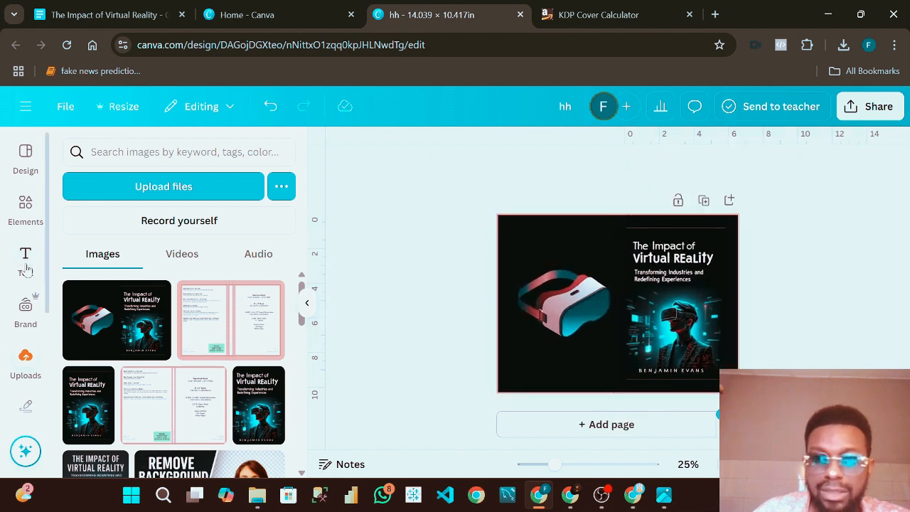
Step: Add a square shape and stretch it past all edges of the page so it covers the whole cover
{"action": "left_click", "coordinate": [22, 214]}
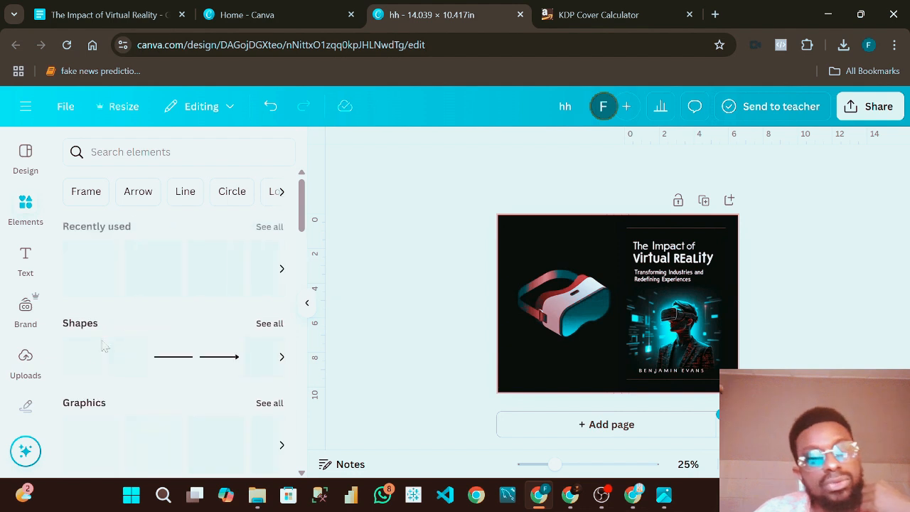
{"action": "left_click", "coordinate": [94, 364]}
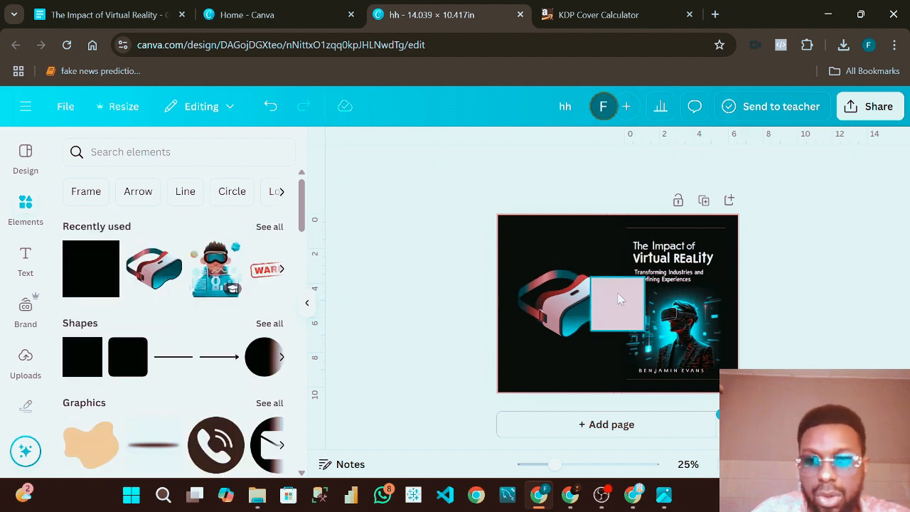
{"action": "left_click_drag", "start_coordinate": [619, 299], "coordinate": [498, 224]}
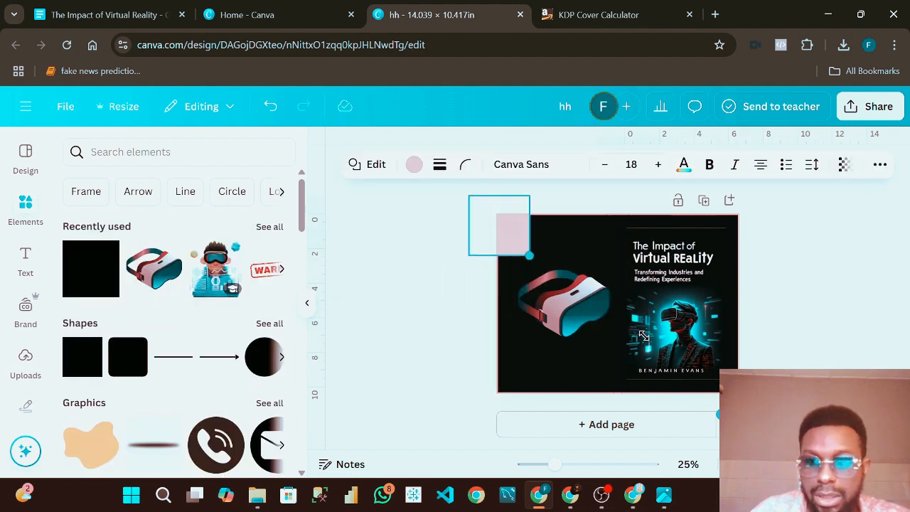
{"action": "left_click_drag", "start_coordinate": [644, 336], "coordinate": [771, 412]}
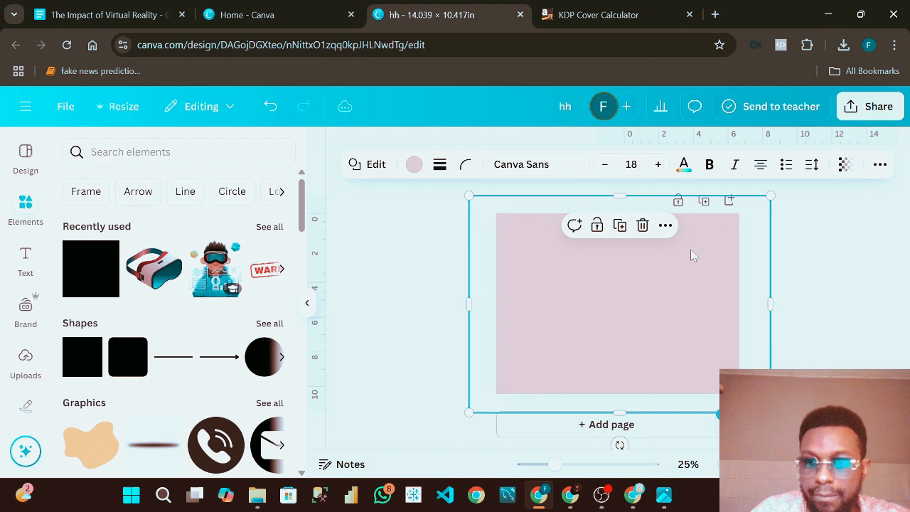
Step: Send the stretched square one layer backward behind the cover image and fill it with the cover photo's black
{"action": "left_click", "coordinate": [663, 226]}
{"action": "mouse_move", "coordinate": [701, 416]}
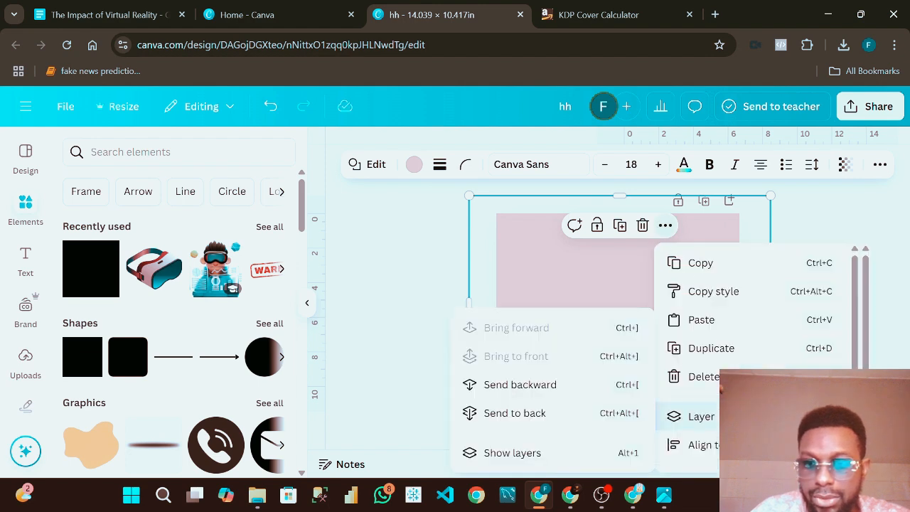
{"action": "left_click", "coordinate": [572, 390]}
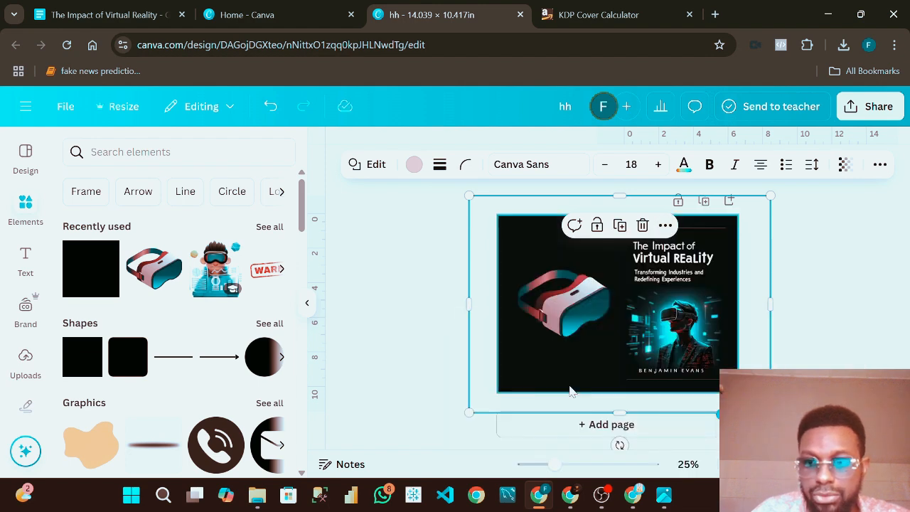
{"action": "left_click", "coordinate": [414, 165]}
{"action": "left_click", "coordinate": [117, 419]}
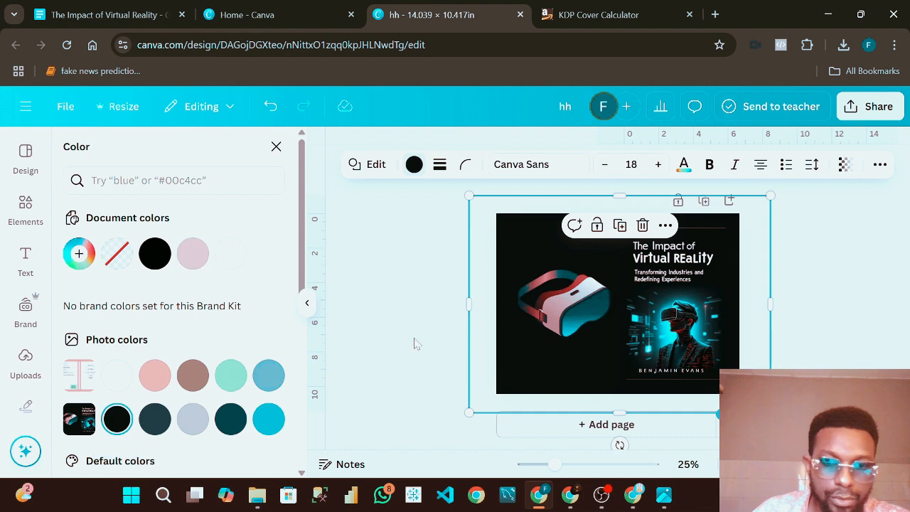
{"action": "left_click", "coordinate": [416, 330]}
{"action": "left_click", "coordinate": [770, 285]}
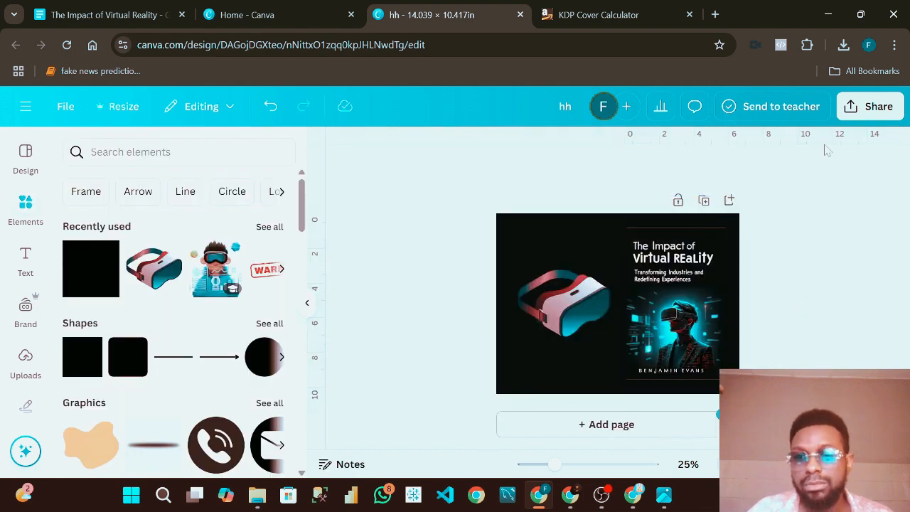
{"action": "left_click", "coordinate": [869, 108]}
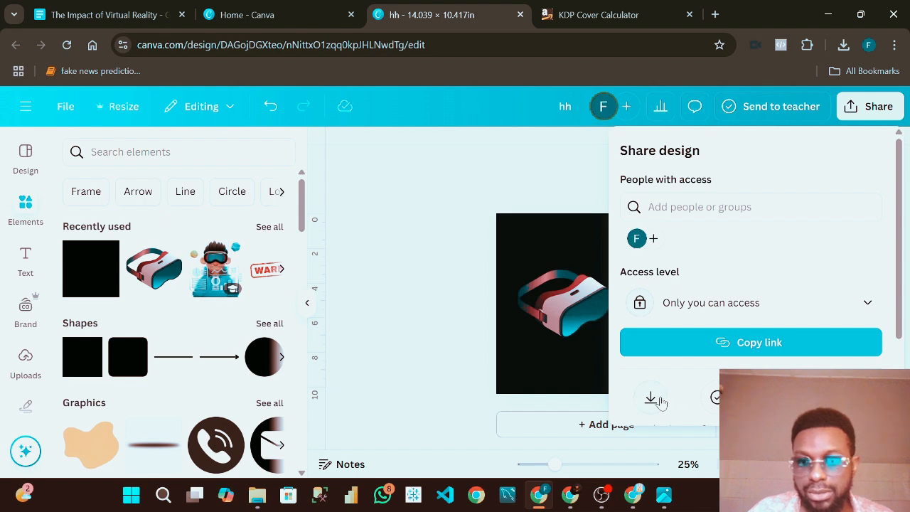
{"action": "left_click", "coordinate": [650, 398]}
{"action": "left_click", "coordinate": [660, 210]}
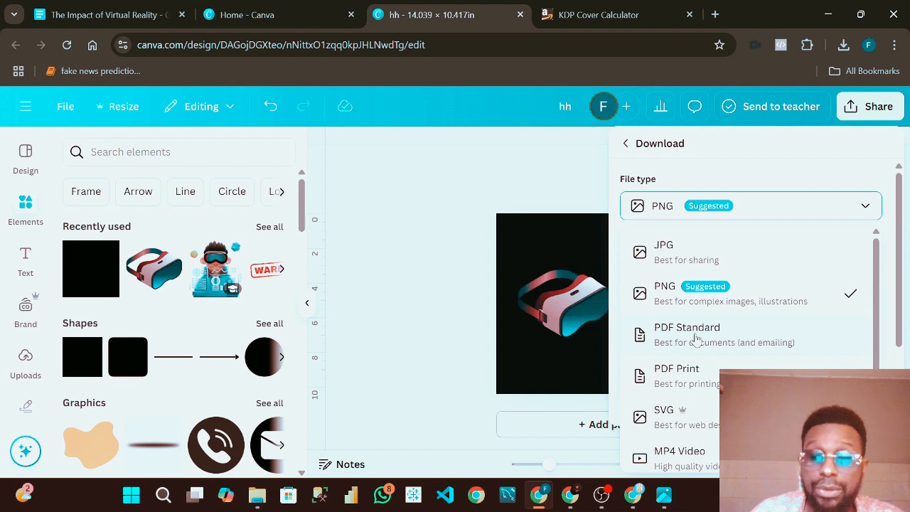
{"action": "left_click", "coordinate": [711, 389]}
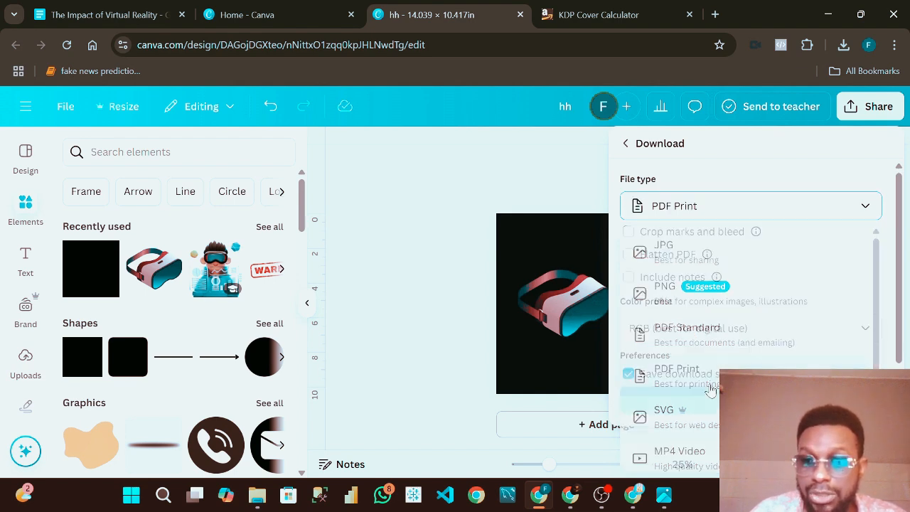
{"action": "left_click", "coordinate": [699, 334]}
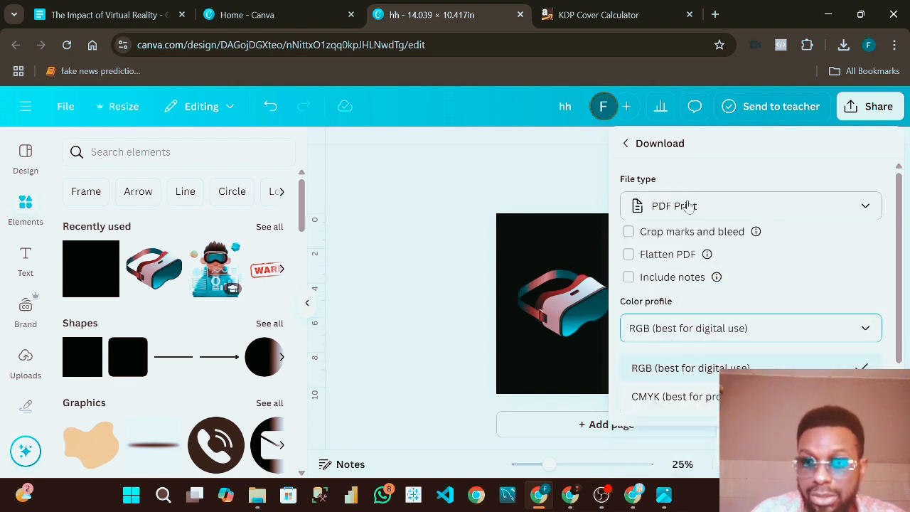
{"action": "left_click", "coordinate": [625, 144]}
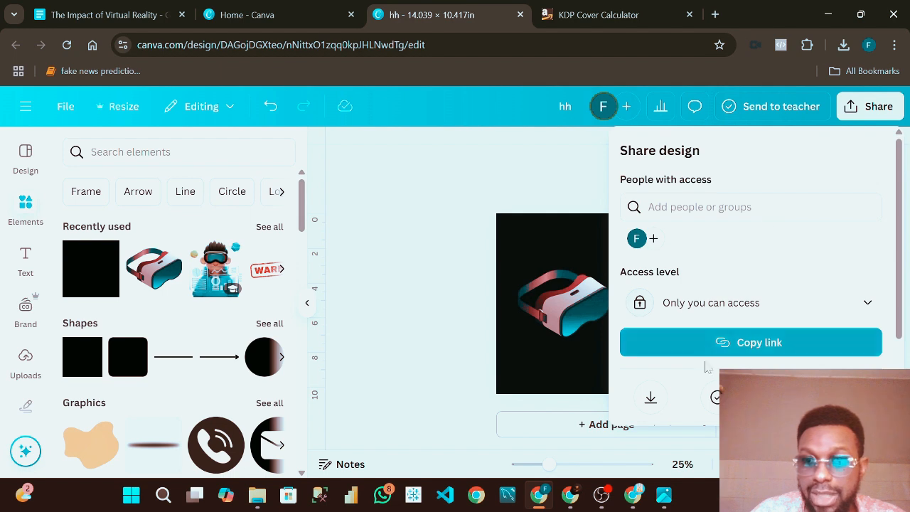
Step: Download the hardcover design as a JPG with quality 100
{"action": "left_click", "coordinate": [650, 397]}
{"action": "left_click", "coordinate": [703, 210]}
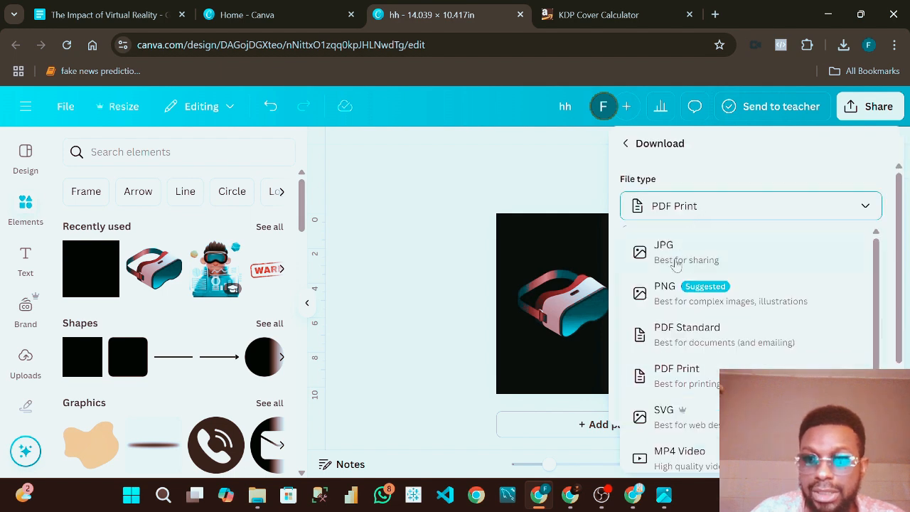
{"action": "left_click", "coordinate": [685, 253]}
{"action": "left_click_drag", "start_coordinate": [778, 320], "coordinate": [873, 334]}
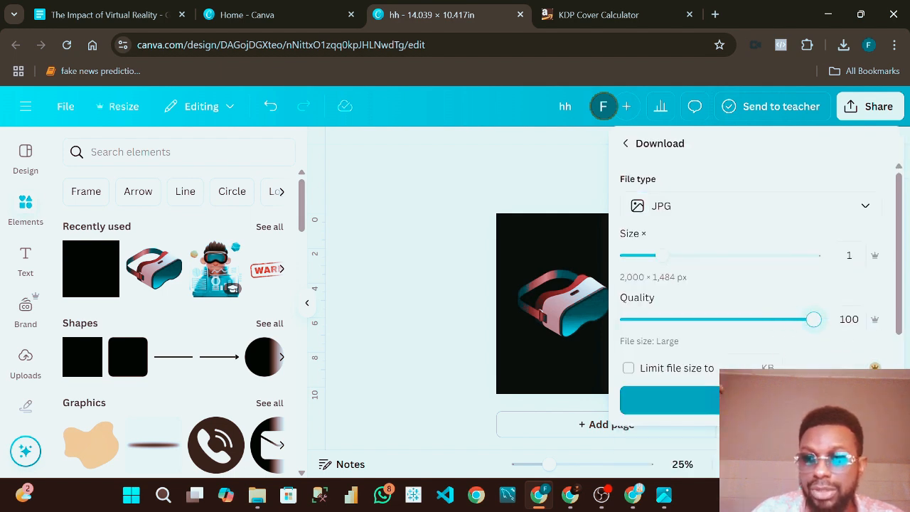
{"action": "left_click", "coordinate": [668, 400]}
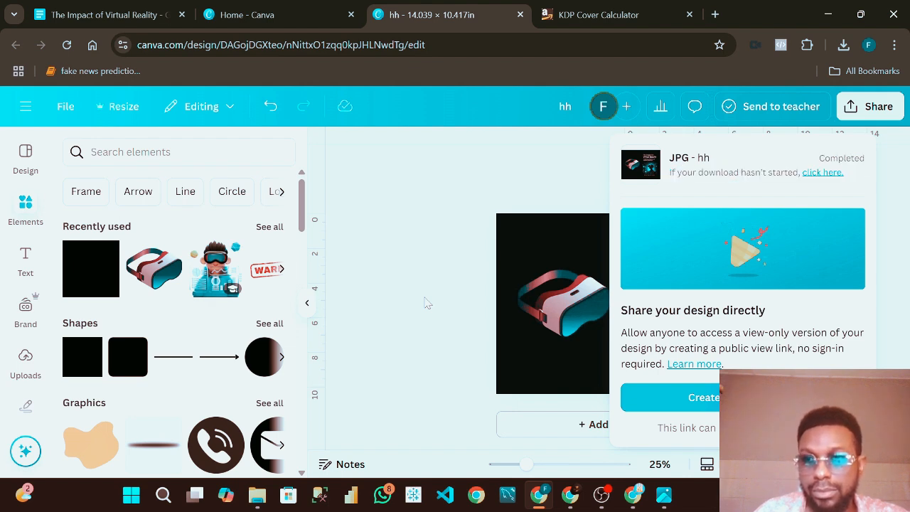
Step: Switch to the Downloads folder in File Explorer, view the front cover image kk, and close it
{"action": "left_click", "coordinate": [260, 502]}
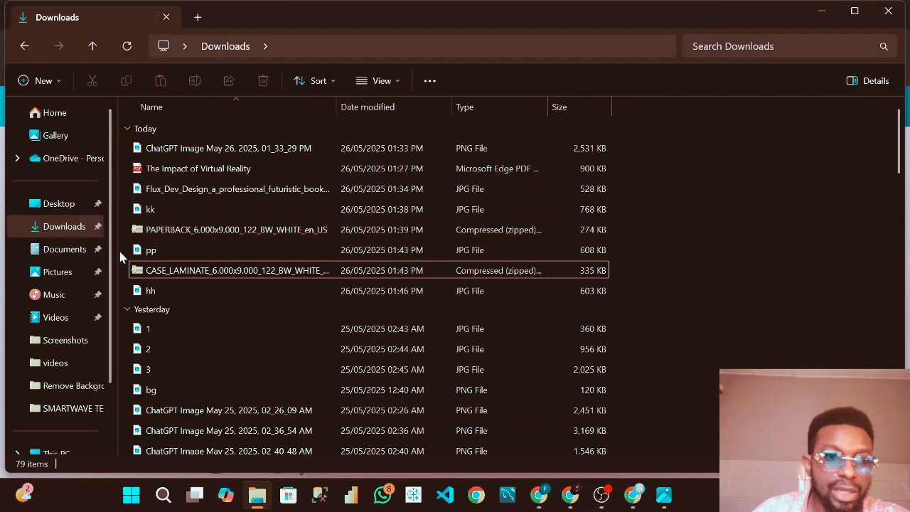
{"action": "left_click", "coordinate": [69, 236]}
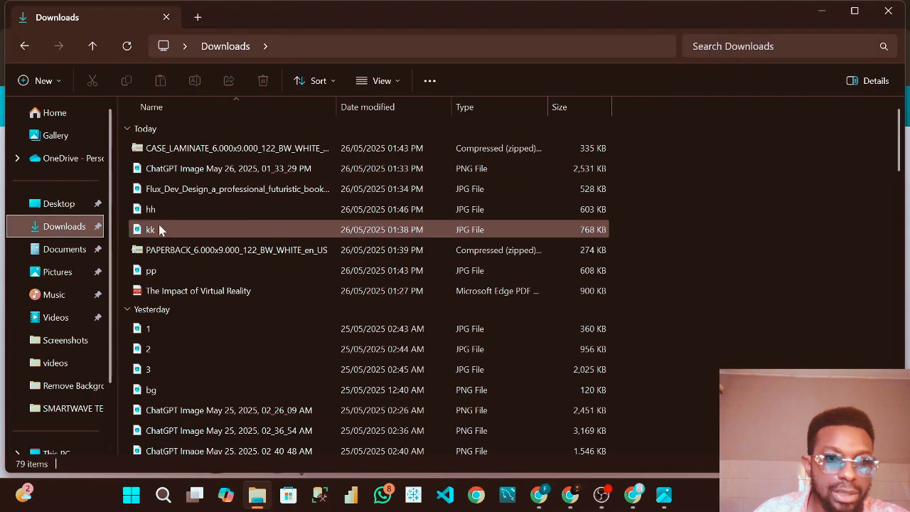
{"action": "left_click", "coordinate": [175, 233]}
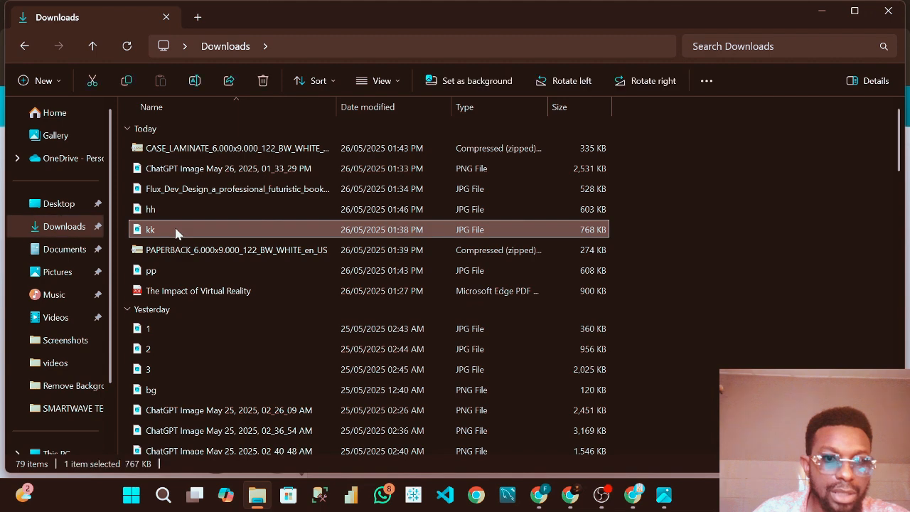
{"action": "double_click", "coordinate": [175, 233]}
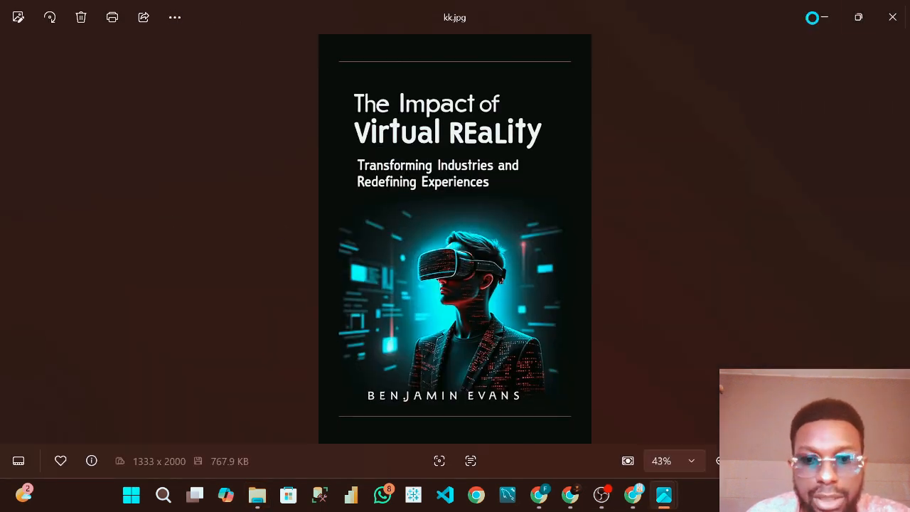
{"action": "left_click", "coordinate": [887, 21]}
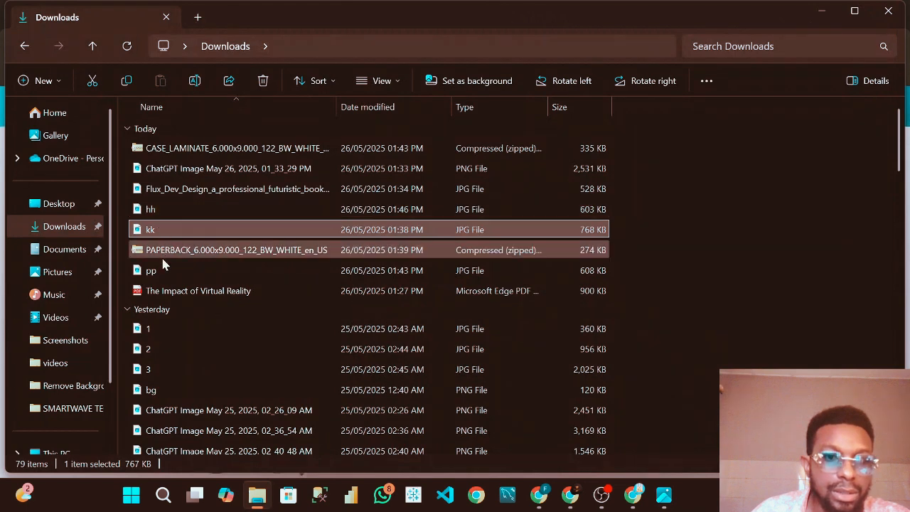
Step: View the exported paperback cover pp and hardcover cover hh, and return to the Canva design
{"action": "left_click", "coordinate": [165, 270]}
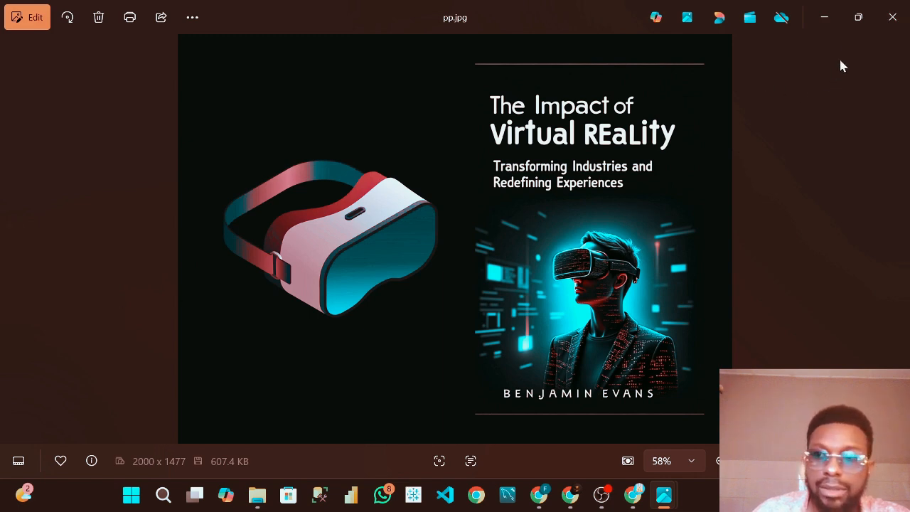
{"action": "left_click", "coordinate": [891, 15]}
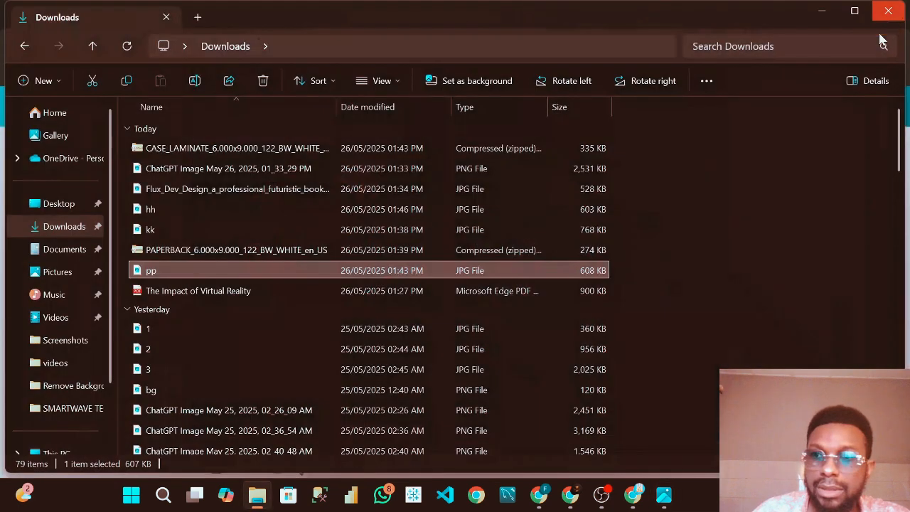
{"action": "left_click", "coordinate": [178, 212]}
{"action": "double_click", "coordinate": [177, 211]}
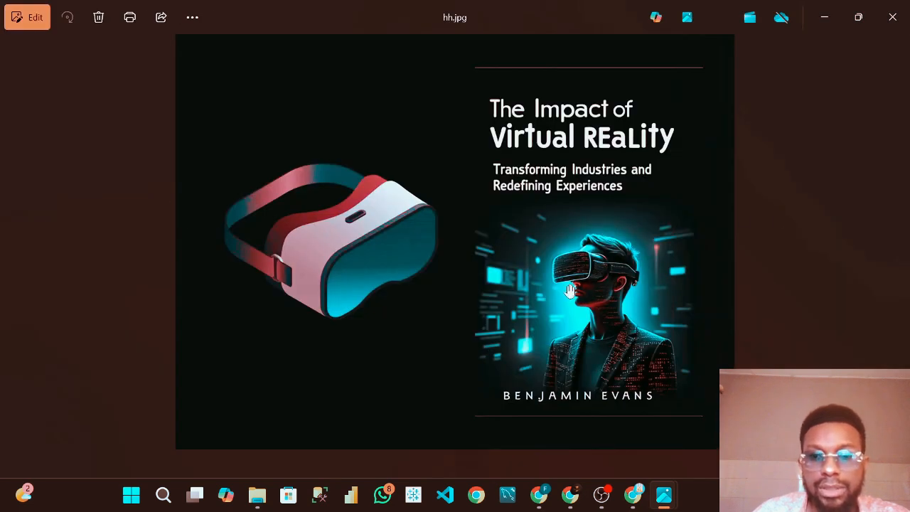
{"action": "left_click", "coordinate": [833, 19]}
{"action": "left_click", "coordinate": [825, 14]}
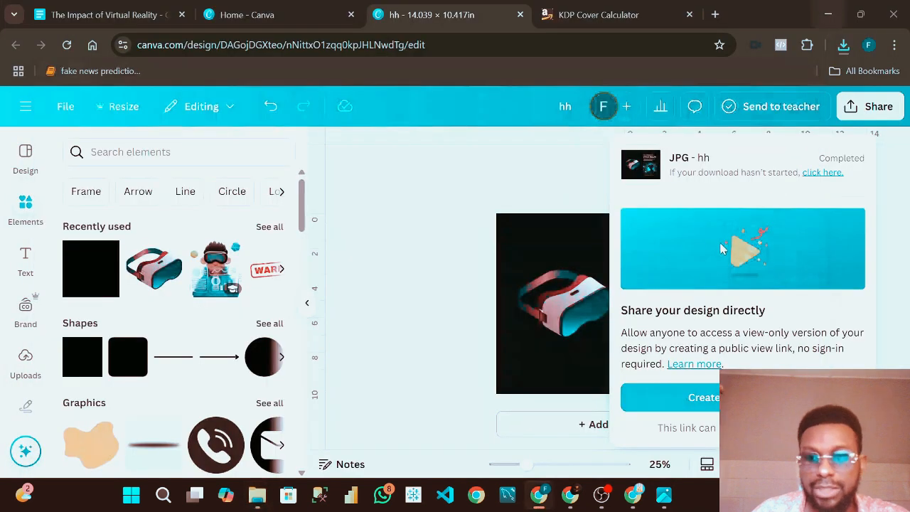
Step: Open the 3D book cover creator at diybookcovers.com/3Dmockups in a new browser tab
{"action": "left_click", "coordinate": [451, 233]}
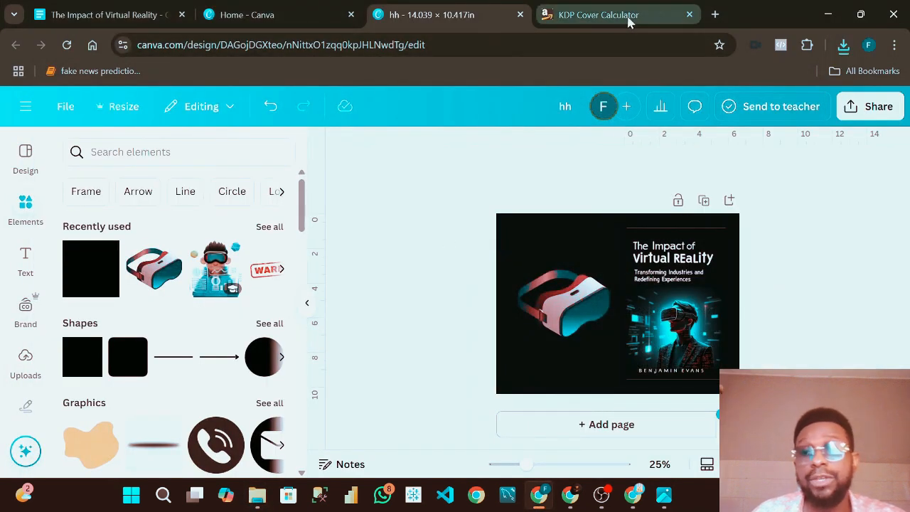
{"action": "left_click", "coordinate": [715, 15]}
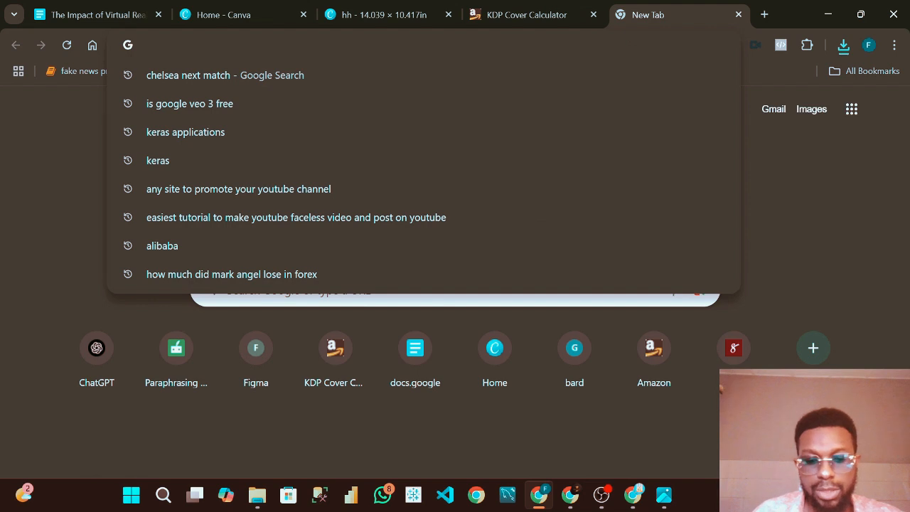
{"action": "type", "text": "di"}
{"action": "key", "text": "Return"}
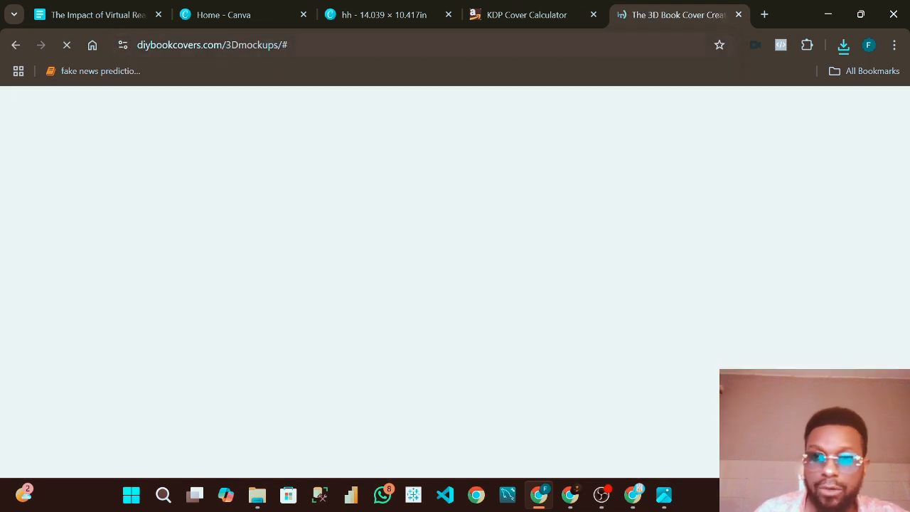
Step: Choose the single-book mockup in the first column of the second row of templates and continue to the cover image stage
{"action": "scroll", "coordinate": [504, 213], "scroll_direction": "down", "scroll_amount": 3}
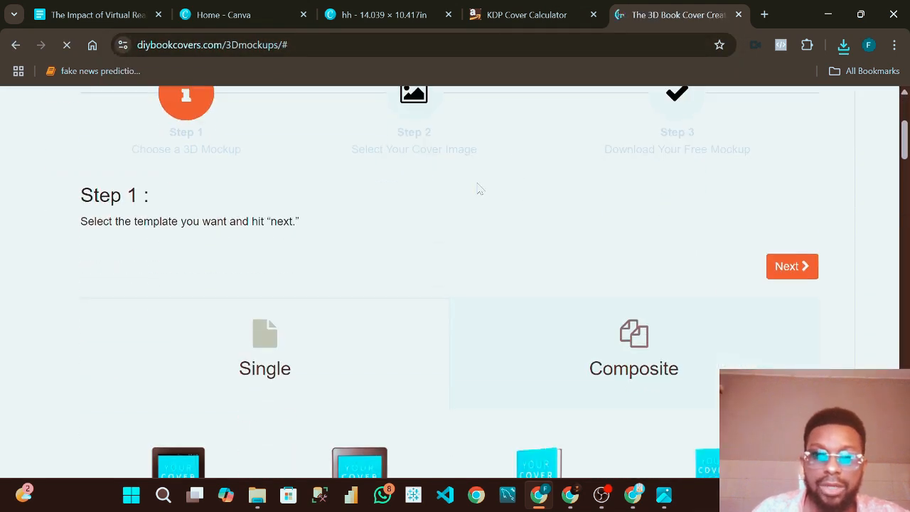
{"action": "scroll", "coordinate": [306, 306], "scroll_direction": "down", "scroll_amount": 1}
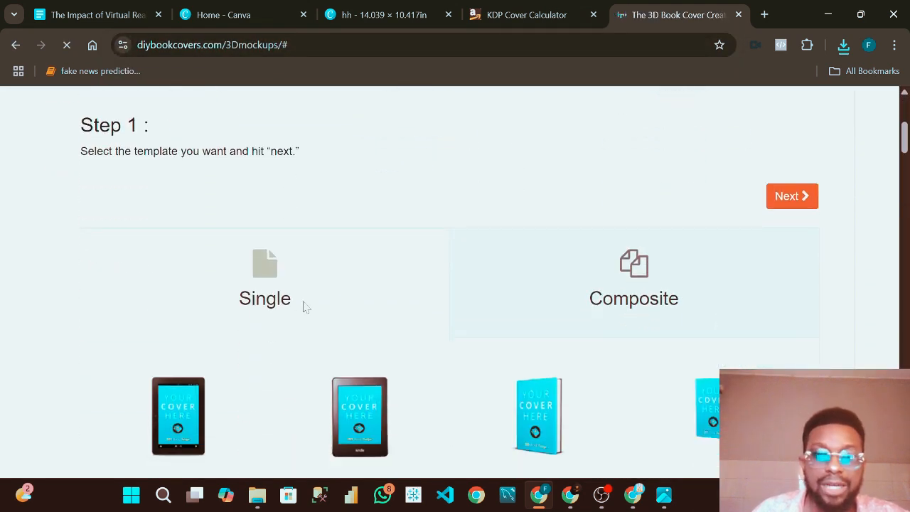
{"action": "left_click", "coordinate": [291, 266]}
{"action": "scroll", "coordinate": [245, 222], "scroll_direction": "up", "scroll_amount": 3}
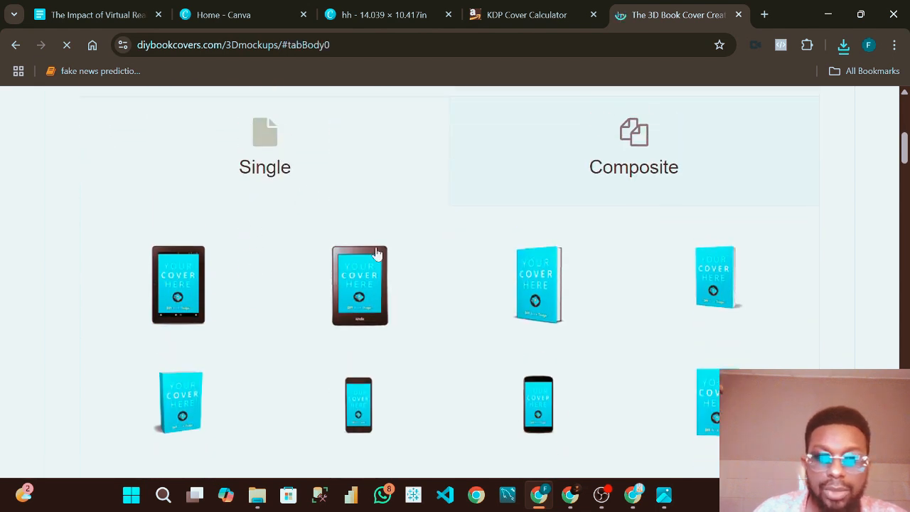
{"action": "scroll", "coordinate": [420, 254], "scroll_direction": "down", "scroll_amount": 2}
{"action": "scroll", "coordinate": [142, 171], "scroll_direction": "down", "scroll_amount": 2}
{"action": "scroll", "coordinate": [206, 214], "scroll_direction": "up", "scroll_amount": 2}
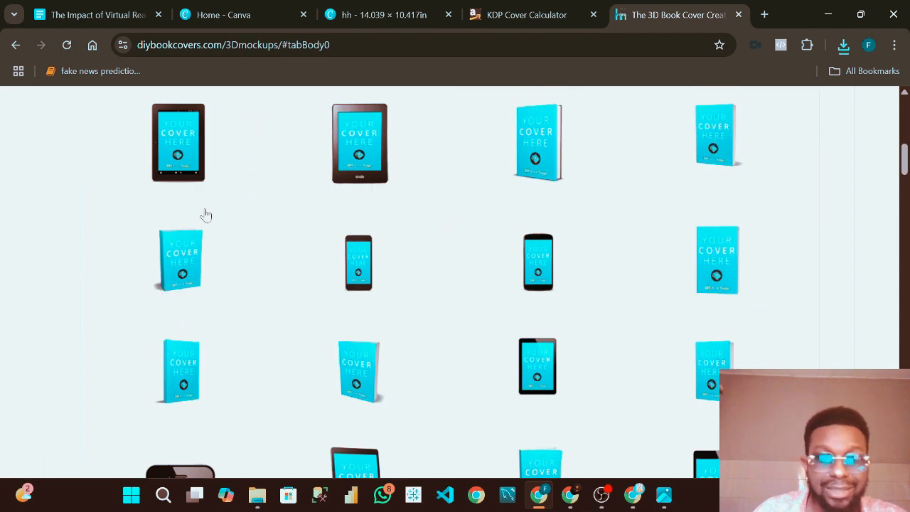
{"action": "scroll", "coordinate": [483, 213], "scroll_direction": "up", "scroll_amount": 2}
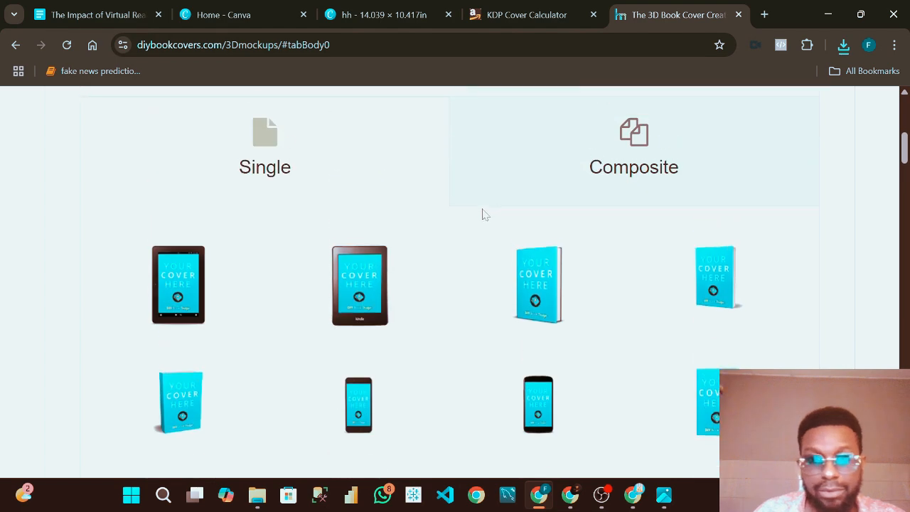
{"action": "scroll", "coordinate": [408, 244], "scroll_direction": "down", "scroll_amount": 2}
{"action": "scroll", "coordinate": [277, 206], "scroll_direction": "up", "scroll_amount": 3}
{"action": "scroll", "coordinate": [277, 207], "scroll_direction": "down", "scroll_amount": 4}
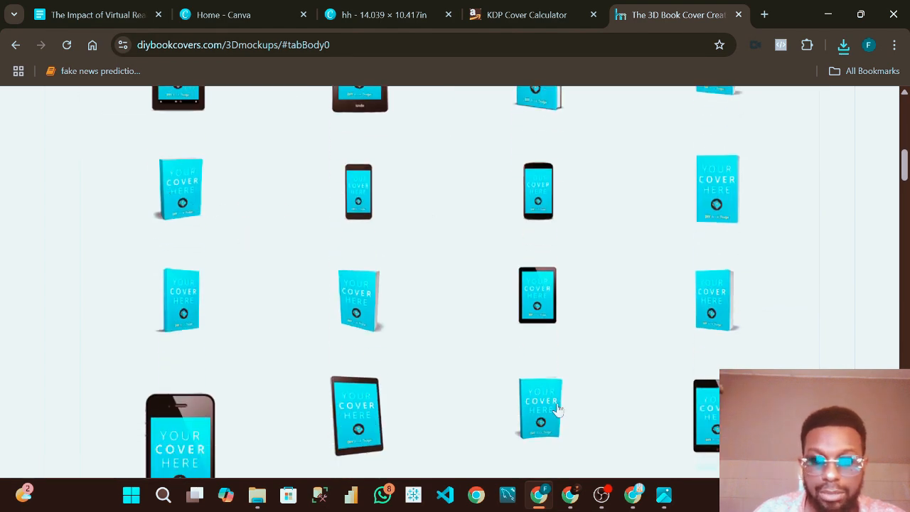
{"action": "scroll", "coordinate": [632, 322], "scroll_direction": "down", "scroll_amount": 7}
{"action": "scroll", "coordinate": [632, 322], "scroll_direction": "up", "scroll_amount": 9}
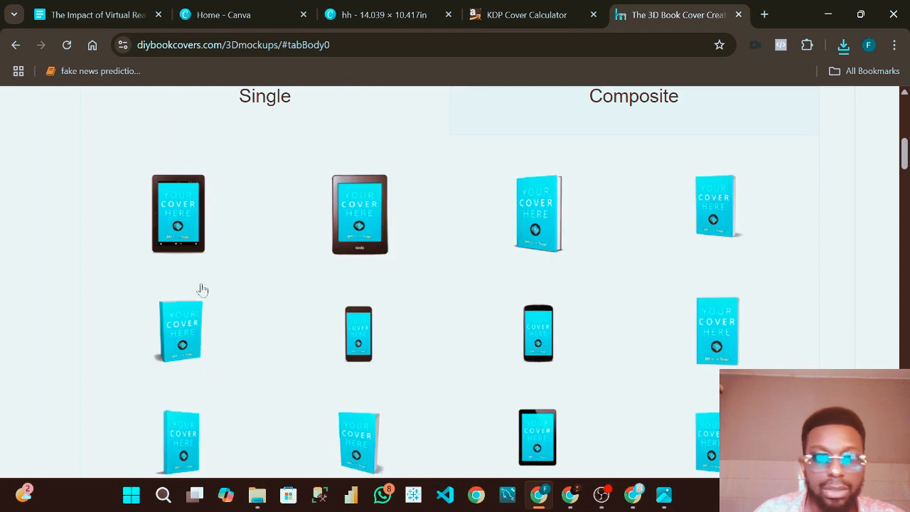
{"action": "left_click", "coordinate": [182, 318]}
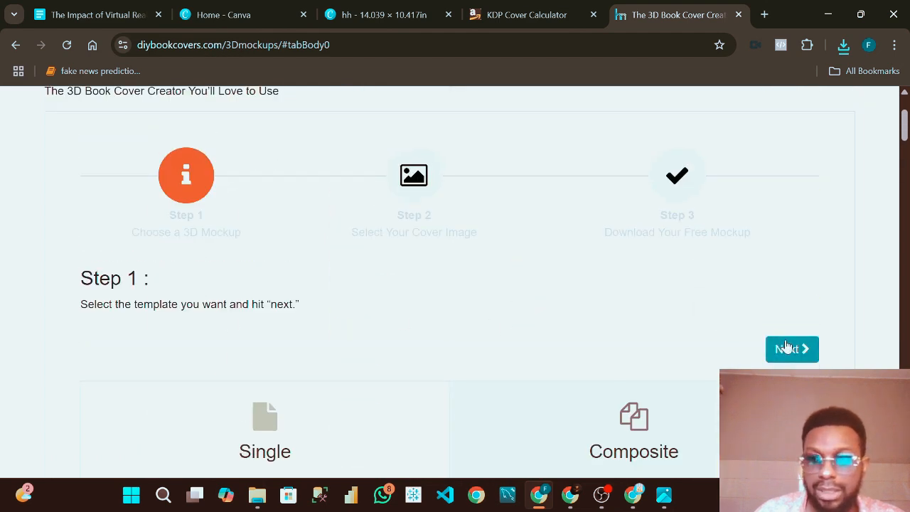
{"action": "left_click", "coordinate": [789, 349]}
Step: Select ChatGPT Image May 26, 2025, 01_33_29 PM.png as the file for both the front cover and the spine
{"action": "scroll", "coordinate": [292, 263], "scroll_direction": "down", "scroll_amount": 1}
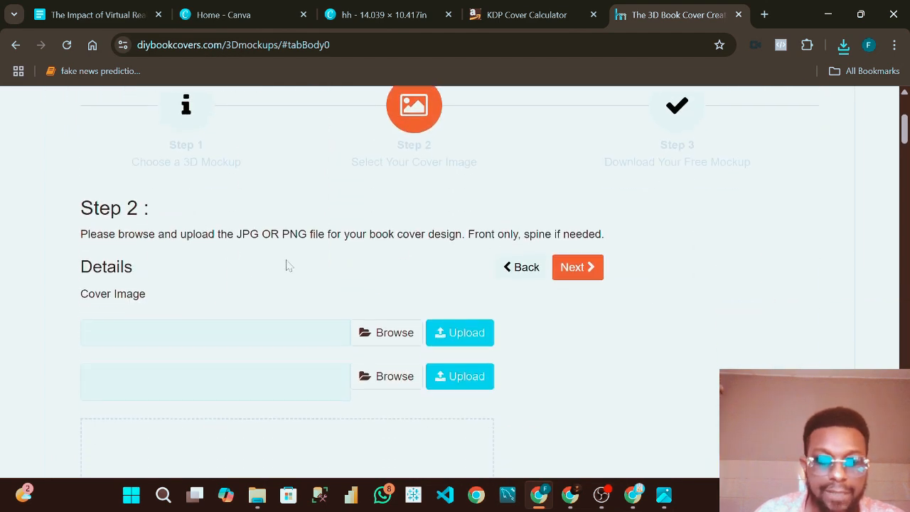
{"action": "left_click", "coordinate": [381, 343]}
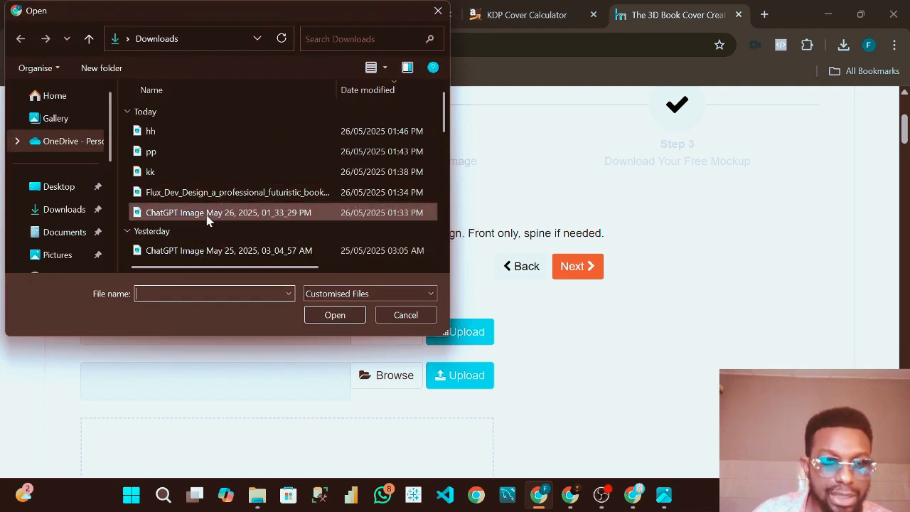
{"action": "left_click", "coordinate": [206, 212]}
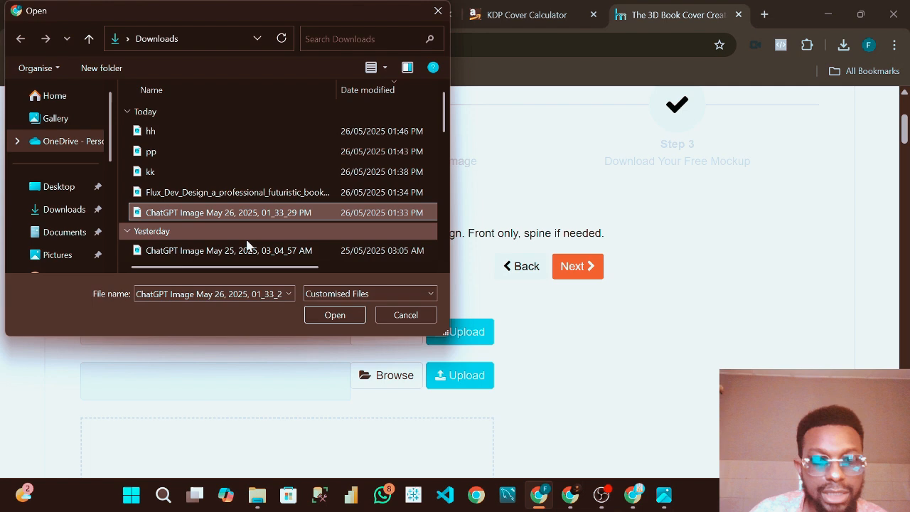
{"action": "left_click", "coordinate": [335, 315]}
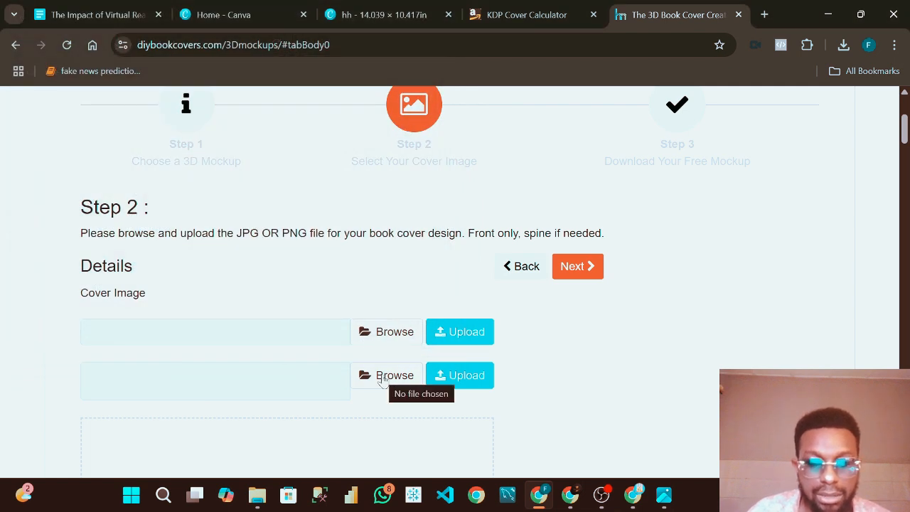
{"action": "left_click", "coordinate": [384, 377]}
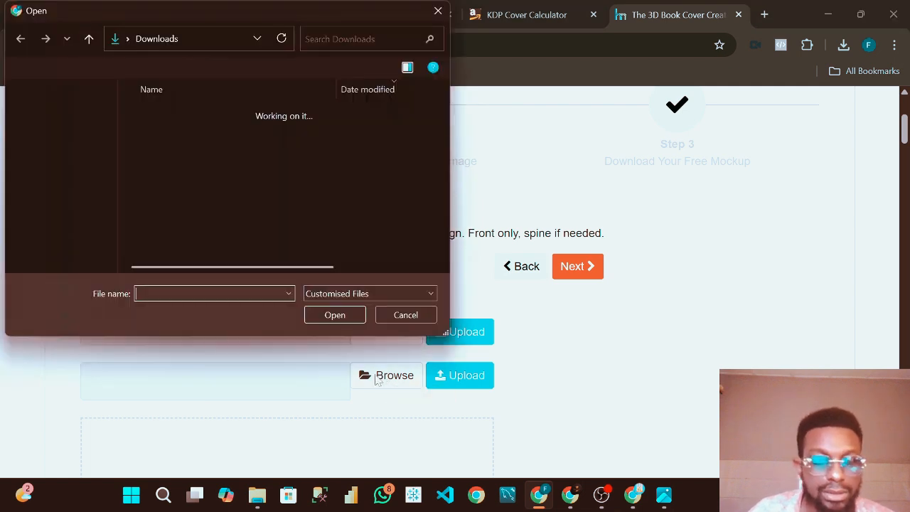
{"action": "left_click", "coordinate": [183, 213]}
{"action": "left_click", "coordinate": [327, 318]}
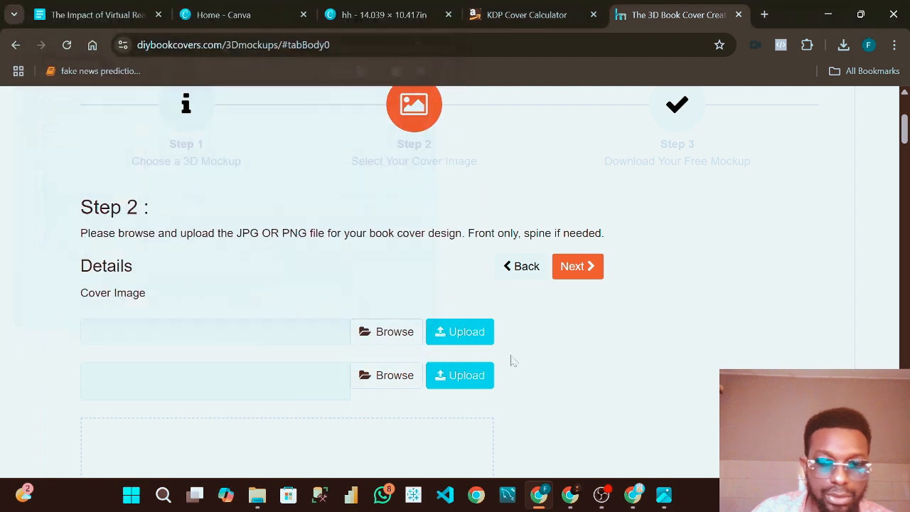
Step: Check the previews of the uploaded front cover and spine images
{"action": "scroll", "coordinate": [449, 260], "scroll_direction": "down", "scroll_amount": 4}
{"action": "scroll", "coordinate": [264, 252], "scroll_direction": "down", "scroll_amount": 1}
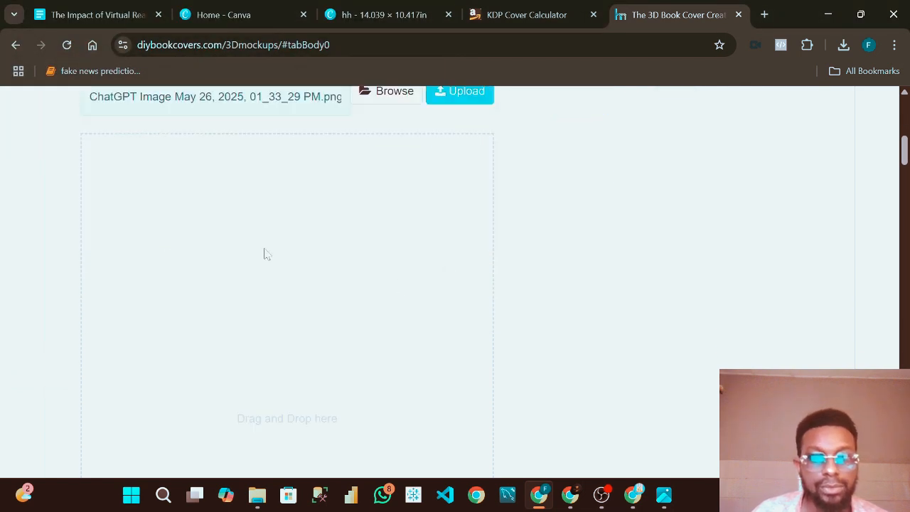
{"action": "scroll", "coordinate": [358, 321], "scroll_direction": "down", "scroll_amount": 5}
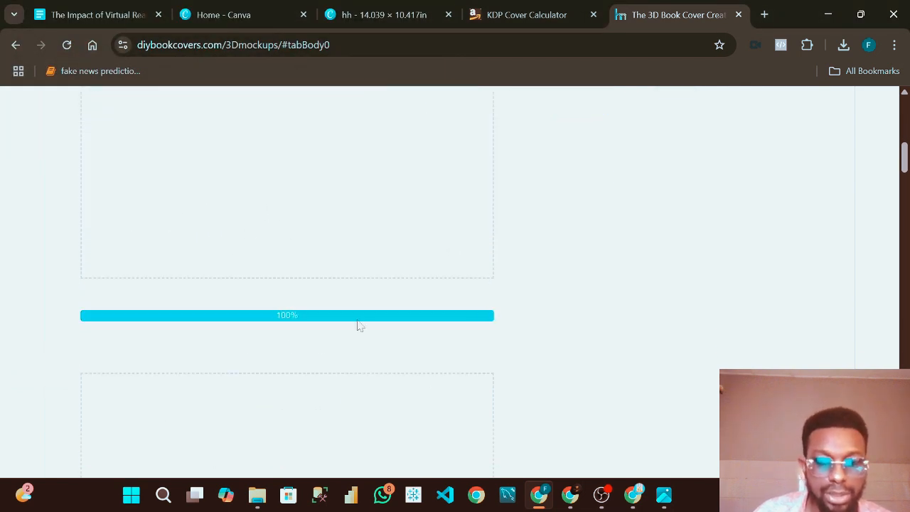
{"action": "scroll", "coordinate": [372, 351], "scroll_direction": "up", "scroll_amount": 9}
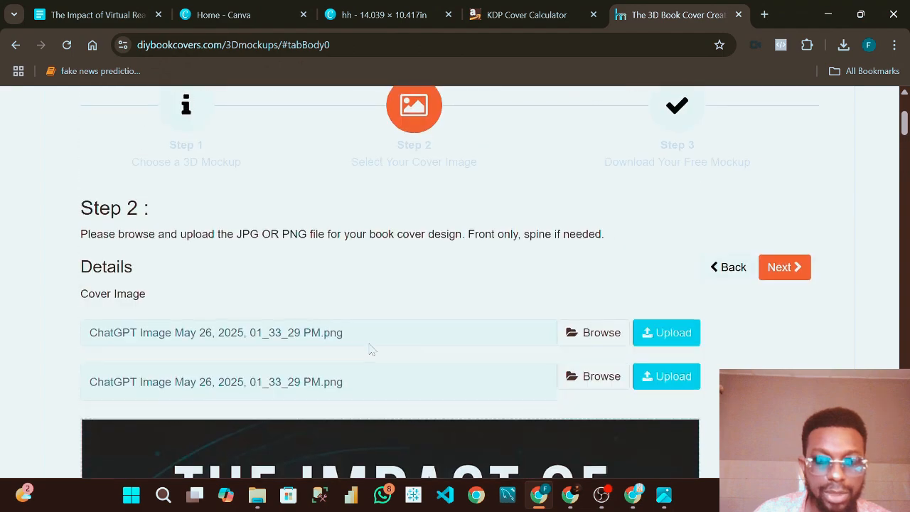
{"action": "scroll", "coordinate": [404, 345], "scroll_direction": "down", "scroll_amount": 16}
{"action": "scroll", "coordinate": [406, 343], "scroll_direction": "down", "scroll_amount": 15}
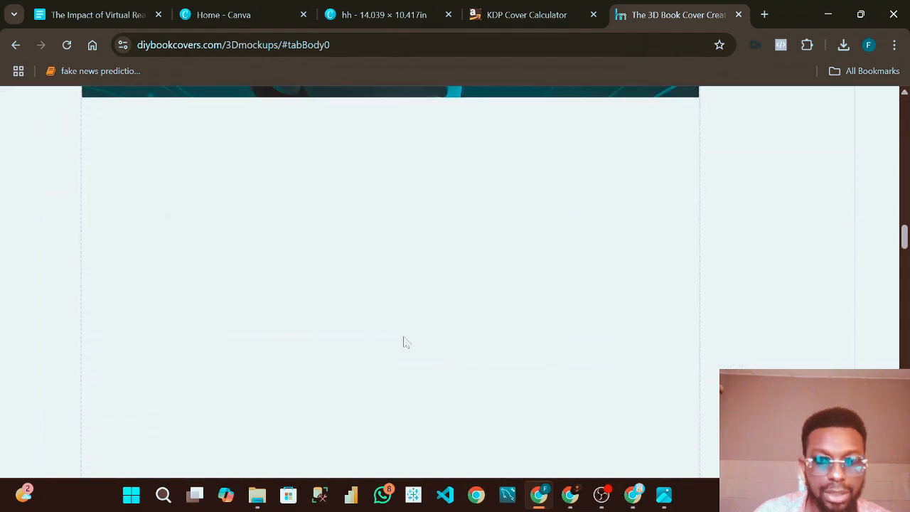
{"action": "scroll", "coordinate": [424, 327], "scroll_direction": "up", "scroll_amount": 20}
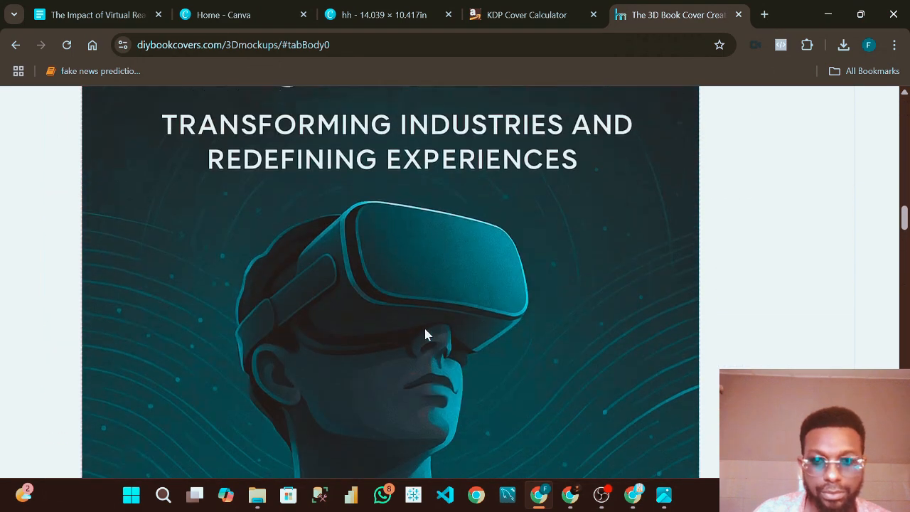
{"action": "scroll", "coordinate": [633, 313], "scroll_direction": "down", "scroll_amount": 3}
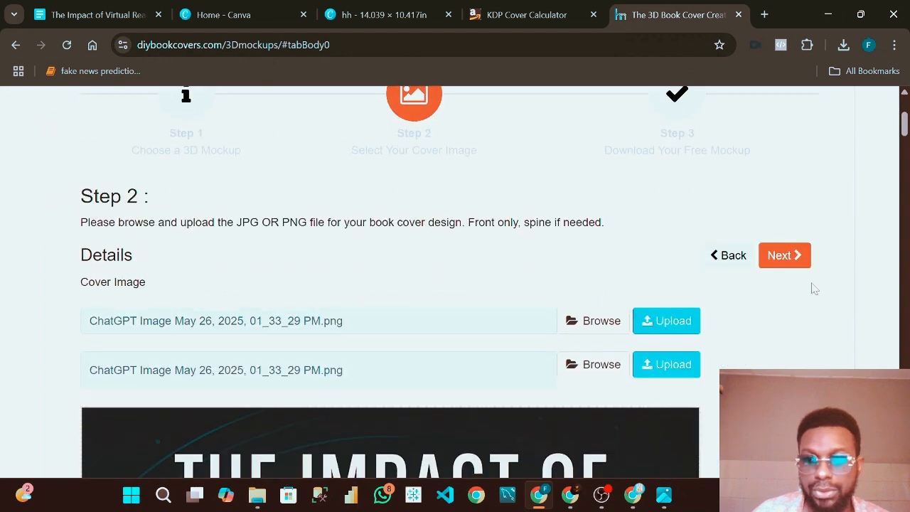
Step: Continue to the final stage and download the 3D mockup as a PNG
{"action": "left_click", "coordinate": [787, 256]}
{"action": "scroll", "coordinate": [377, 270], "scroll_direction": "down", "scroll_amount": 5}
{"action": "scroll", "coordinate": [385, 286], "scroll_direction": "up", "scroll_amount": 4}
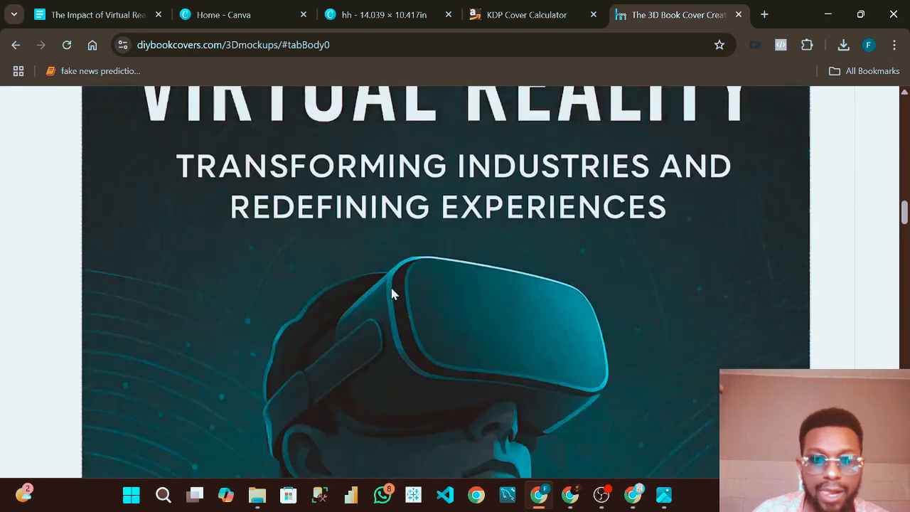
{"action": "scroll", "coordinate": [392, 288], "scroll_direction": "down", "scroll_amount": 10}
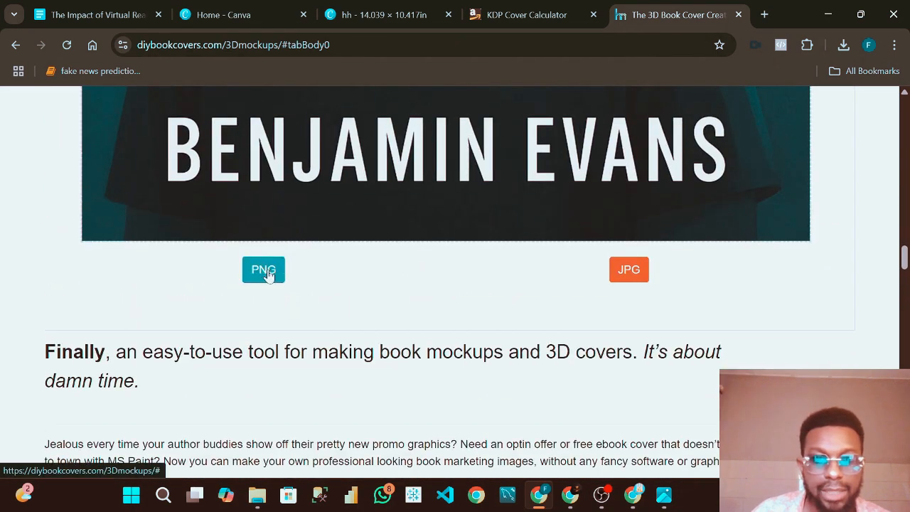
{"action": "left_click", "coordinate": [264, 274]}
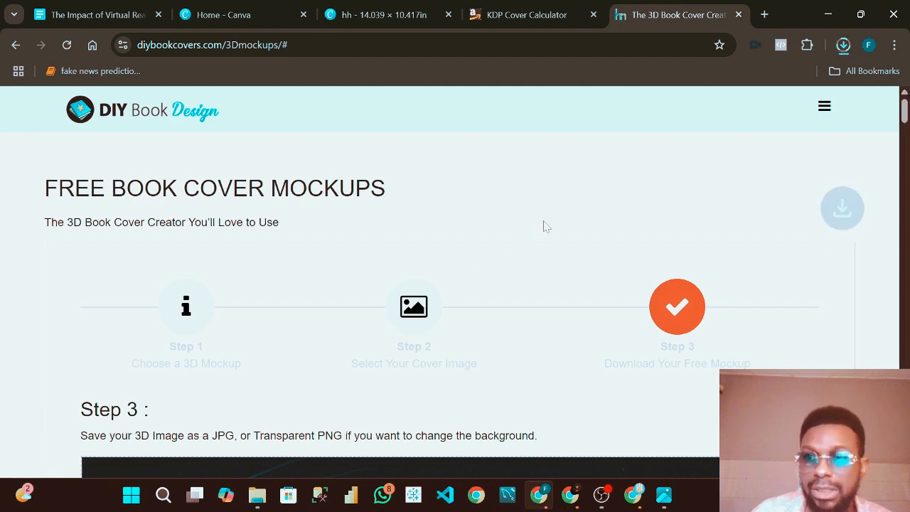
Step: View the downloaded 3D mockup PNG in the image viewer and return to the browser
{"action": "left_click", "coordinate": [844, 44]}
{"action": "left_click", "coordinate": [727, 89]}
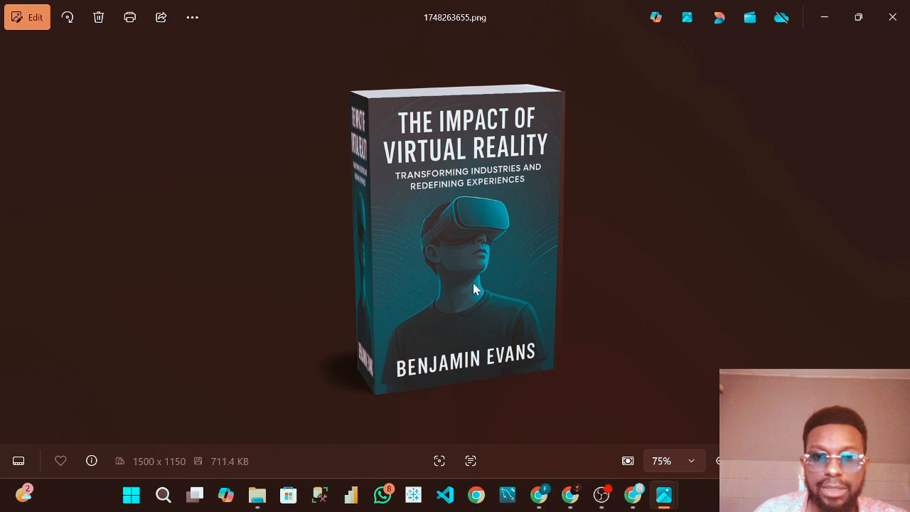
{"action": "left_click", "coordinate": [826, 22]}
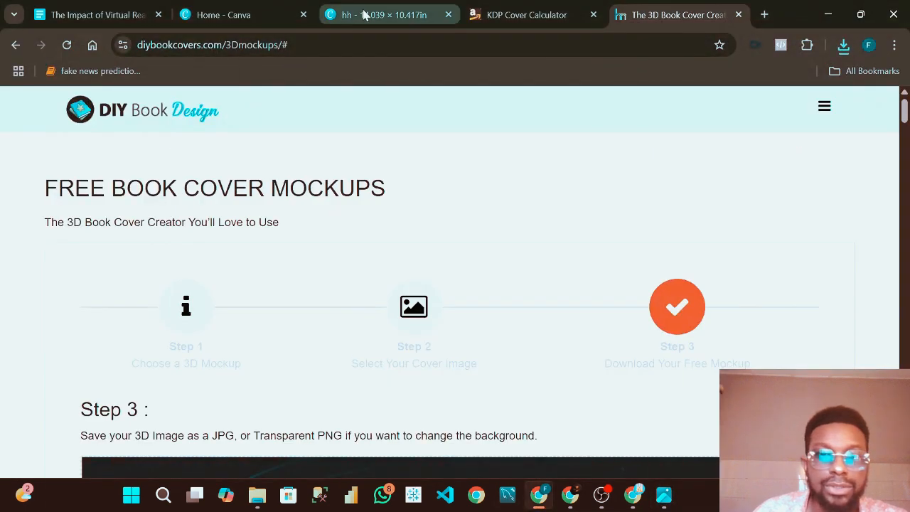
Step: Switch to Canva, create a custom-size design of 6 × 9 in, and name it mockup
{"action": "left_click", "coordinate": [232, 14]}
{"action": "left_click_drag", "start_coordinate": [311, 194], "coordinate": [275, 194]}
{"action": "type", "text": "6"}
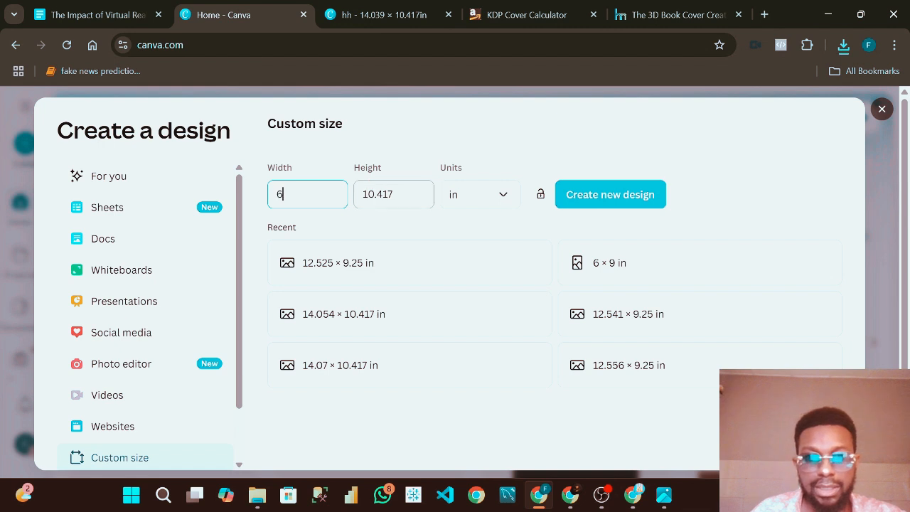
{"action": "left_click_drag", "start_coordinate": [394, 195], "coordinate": [362, 194]}
{"action": "type", "text": "9"}
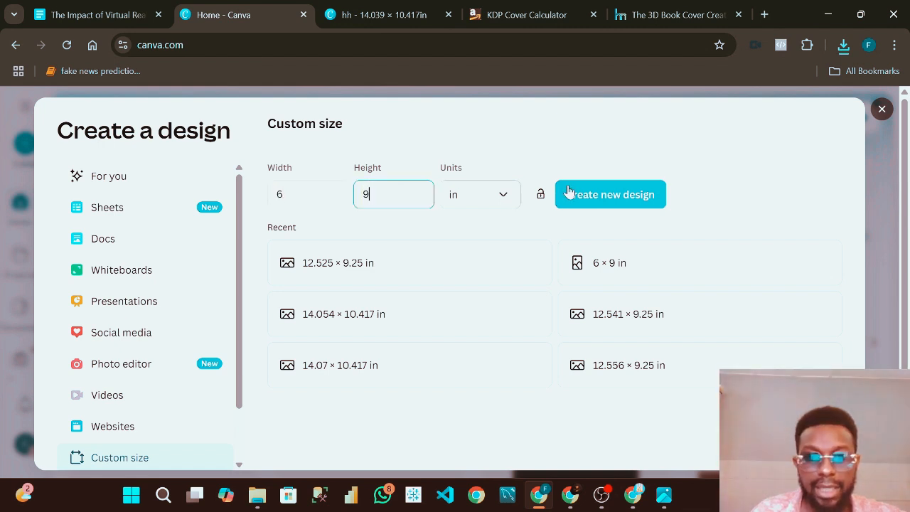
{"action": "left_click", "coordinate": [586, 196]}
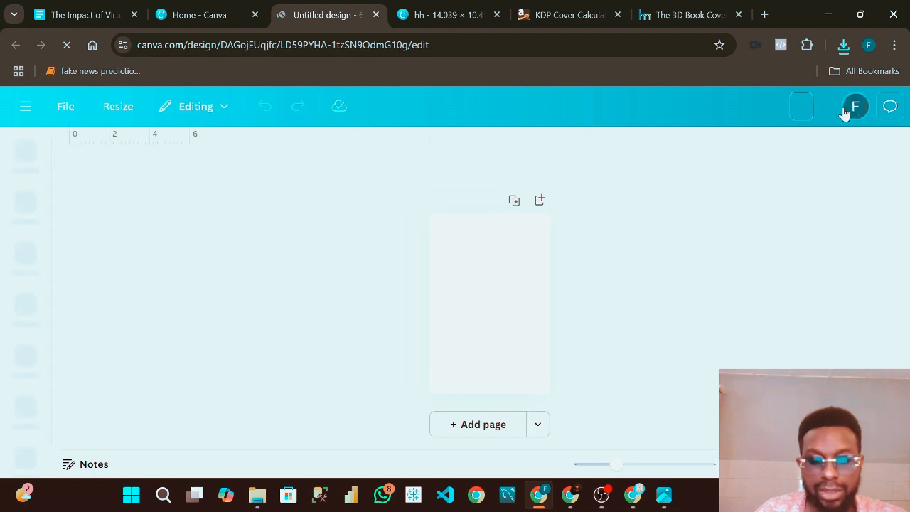
{"action": "type", "text": "mockup"}
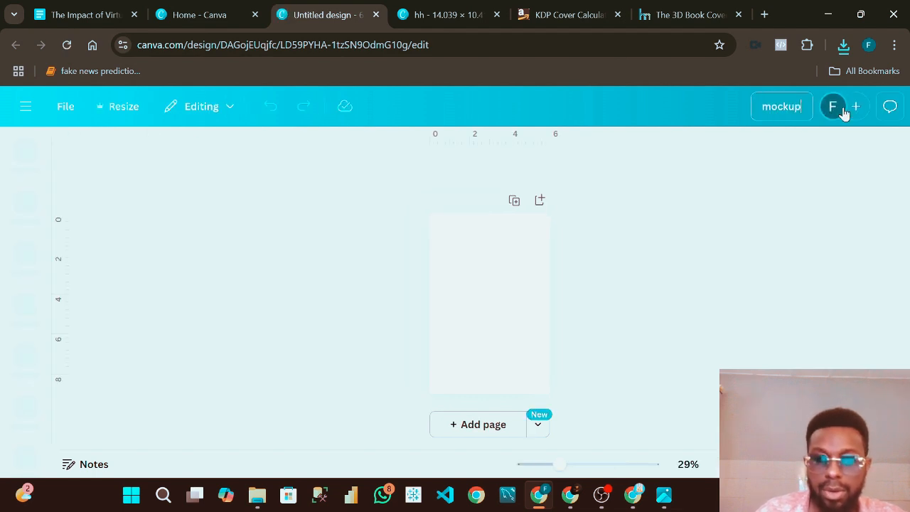
{"action": "left_click", "coordinate": [677, 288]}
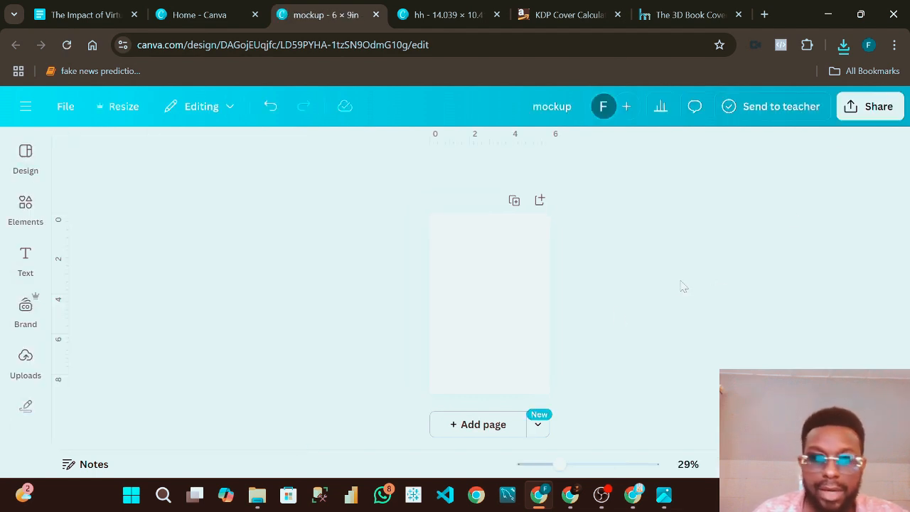
{"action": "left_click", "coordinate": [25, 364]}
{"action": "left_click", "coordinate": [139, 189]}
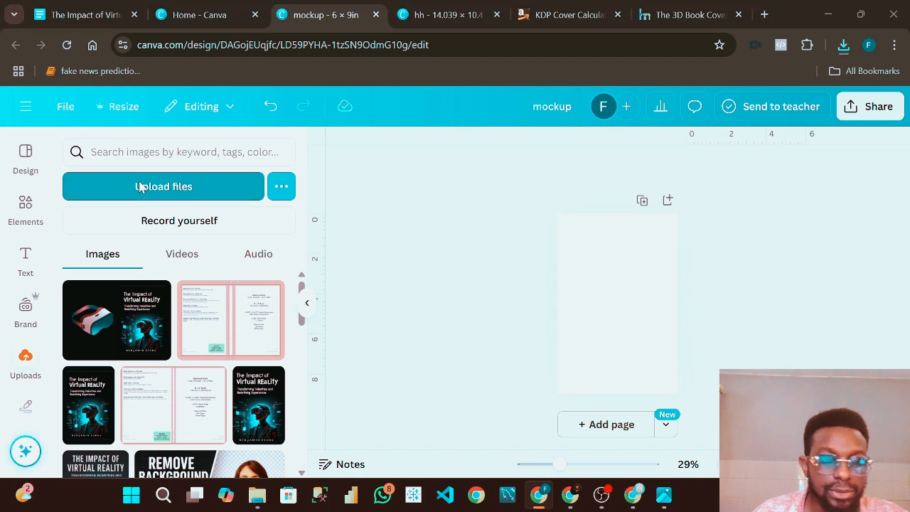
{"action": "left_click", "coordinate": [166, 132]}
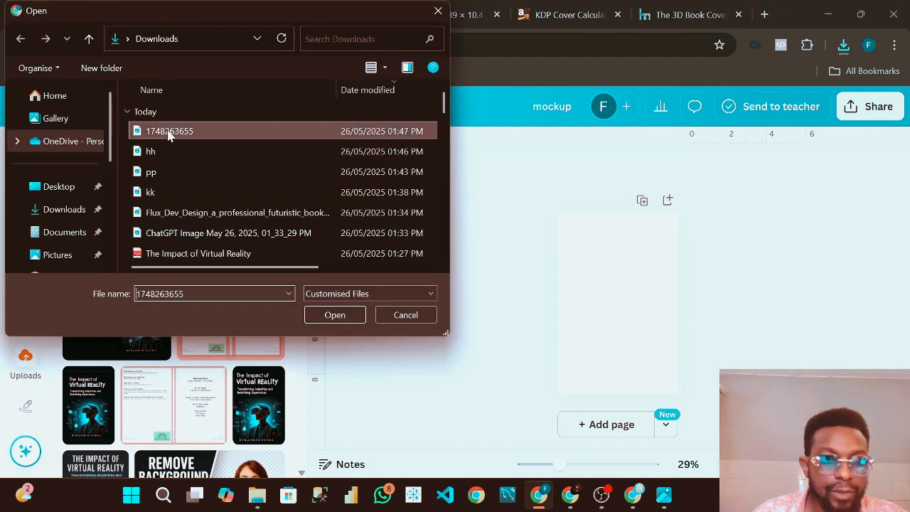
{"action": "left_click", "coordinate": [347, 320]}
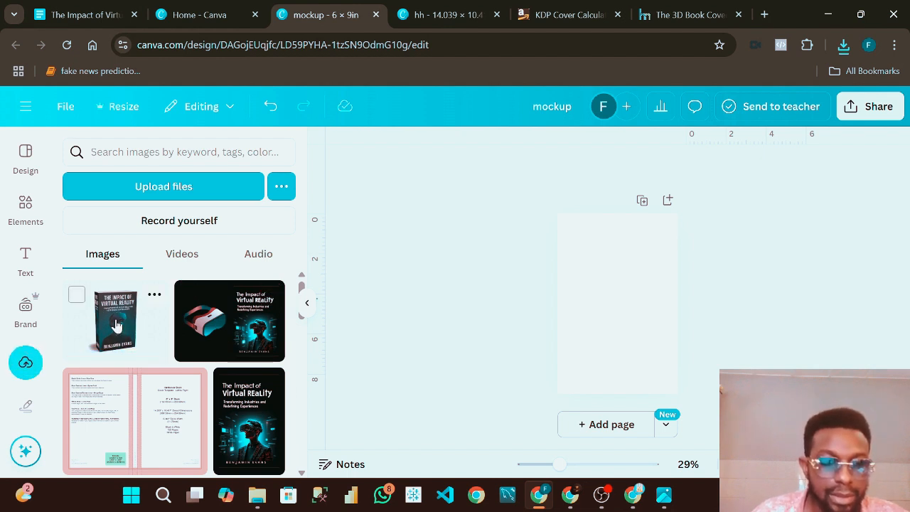
{"action": "left_click", "coordinate": [116, 327]}
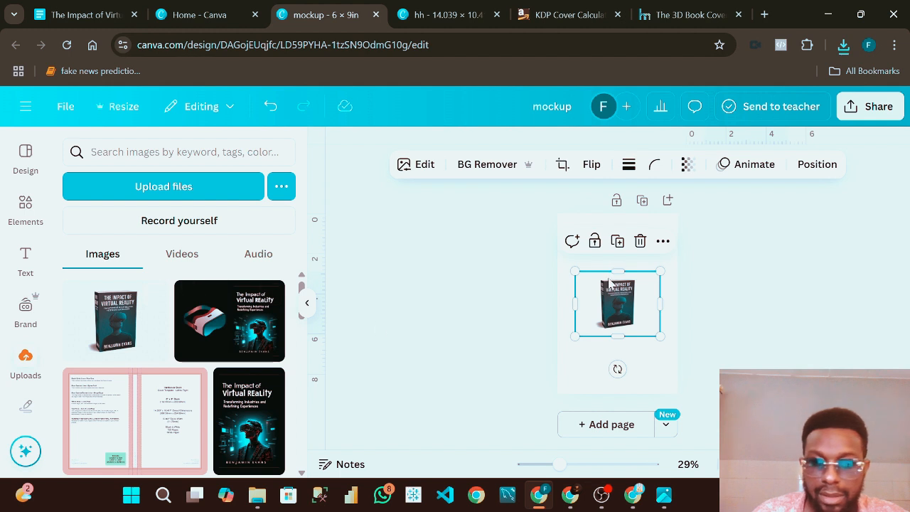
Step: Enlarge the book mockup image to cover the page's full width and height, leaving it unlocked
{"action": "left_click_drag", "start_coordinate": [613, 271], "coordinate": [613, 214]}
{"action": "left_click_drag", "start_coordinate": [618, 337], "coordinate": [618, 412]}
{"action": "mouse_move", "coordinate": [575, 313]}
{"action": "left_mouse_down"}
{"action": "mouse_move", "coordinate": [561, 332]}
{"action": "mouse_move", "coordinate": [564, 311]}
{"action": "left_mouse_up"}
{"action": "left_click_drag", "start_coordinate": [663, 311], "coordinate": [678, 311]}
{"action": "left_click", "coordinate": [617, 201]}
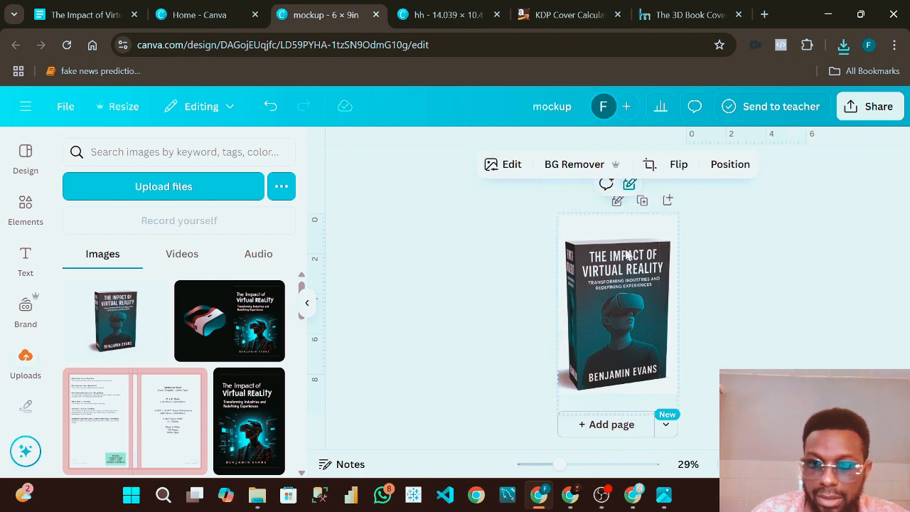
{"action": "key", "text": "ctrl+z"}
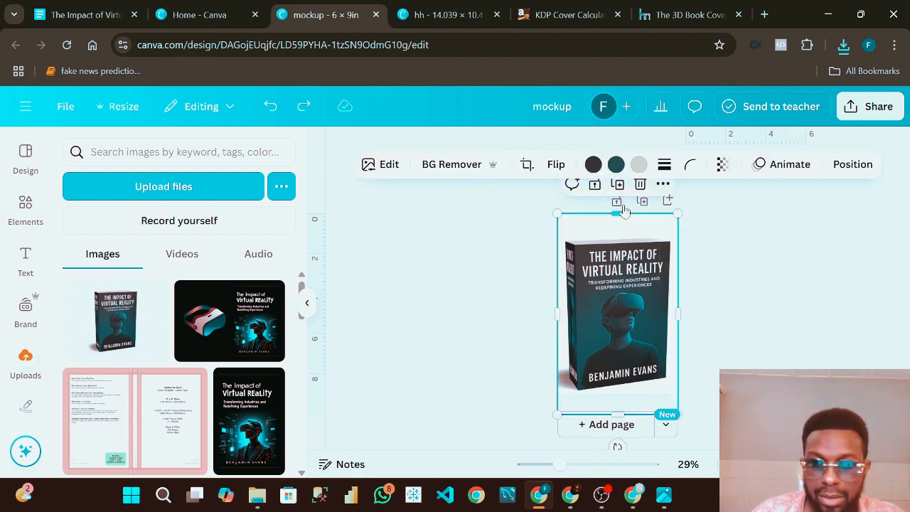
Step: Extend the mockup image past the page's upper edge to about 10.8 in high and align it to the page middle
{"action": "left_click_drag", "start_coordinate": [617, 219], "coordinate": [616, 197]}
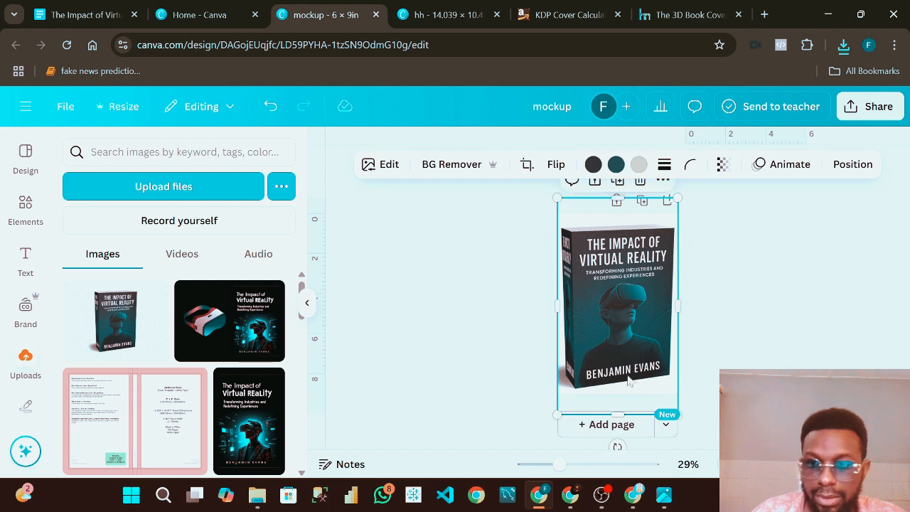
{"action": "left_click", "coordinate": [853, 167]}
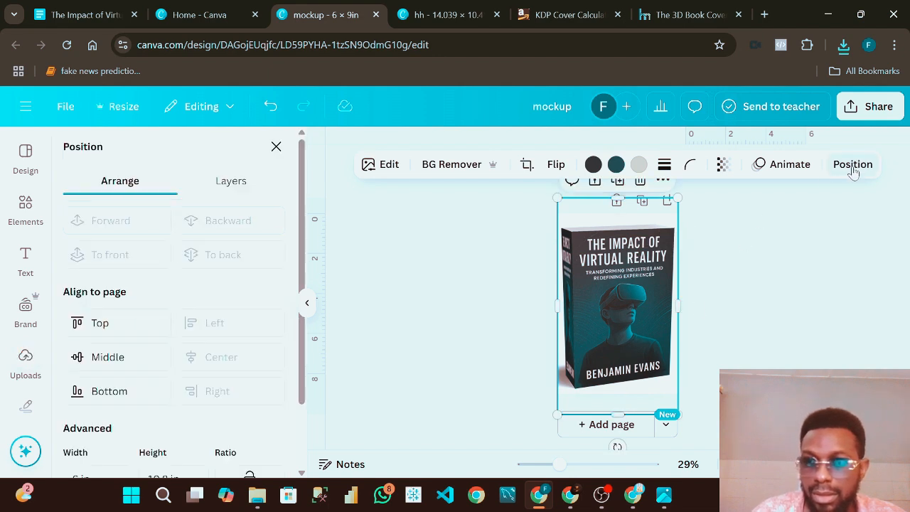
{"action": "left_click", "coordinate": [108, 357]}
{"action": "left_click", "coordinate": [424, 286]}
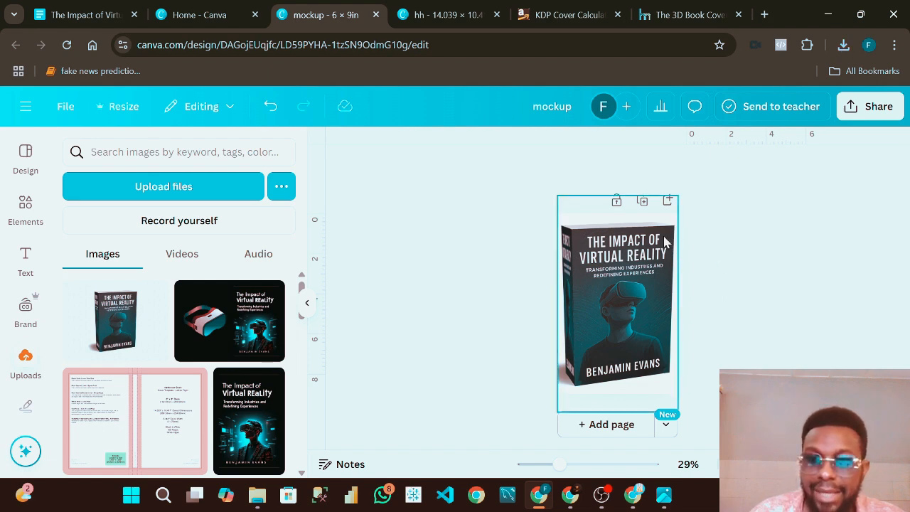
Step: Download the mockup design as a JPG at quality 100
{"action": "left_click", "coordinate": [862, 108]}
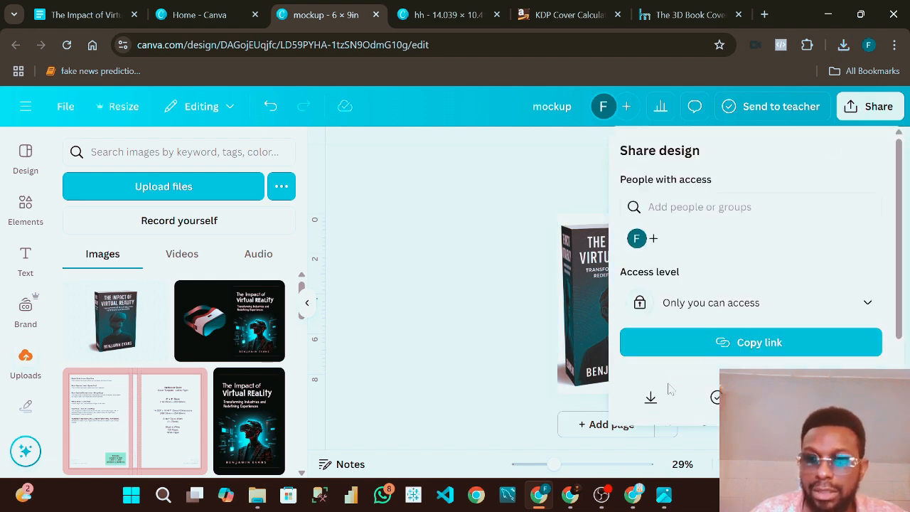
{"action": "left_click", "coordinate": [650, 399]}
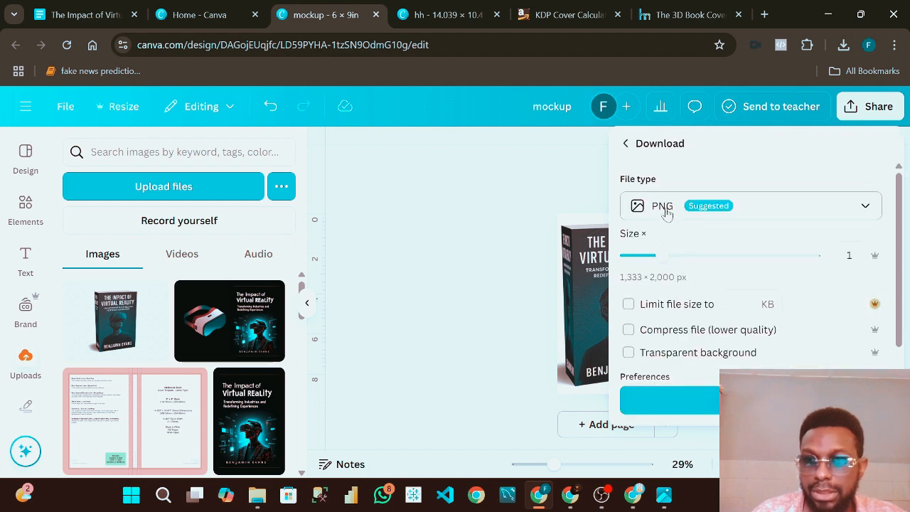
{"action": "left_click", "coordinate": [746, 210]}
{"action": "left_click", "coordinate": [699, 256]}
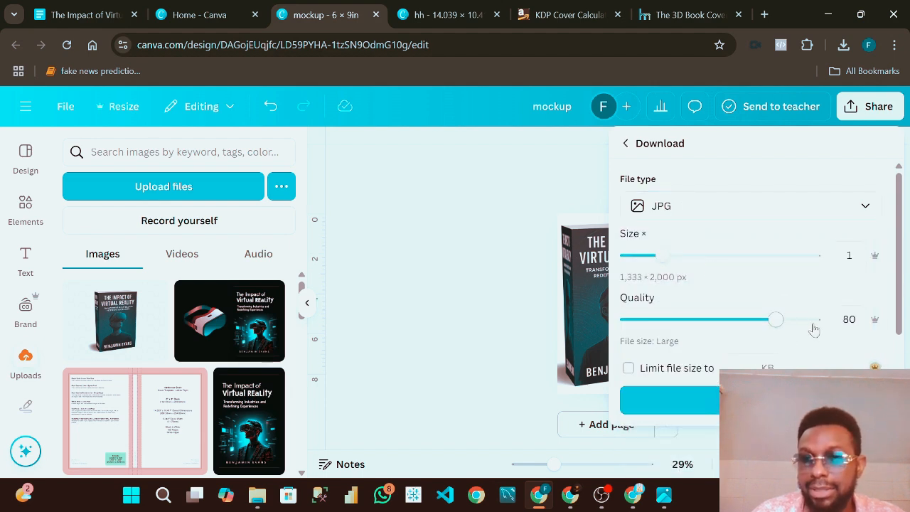
{"action": "left_click_drag", "start_coordinate": [781, 329], "coordinate": [818, 323]}
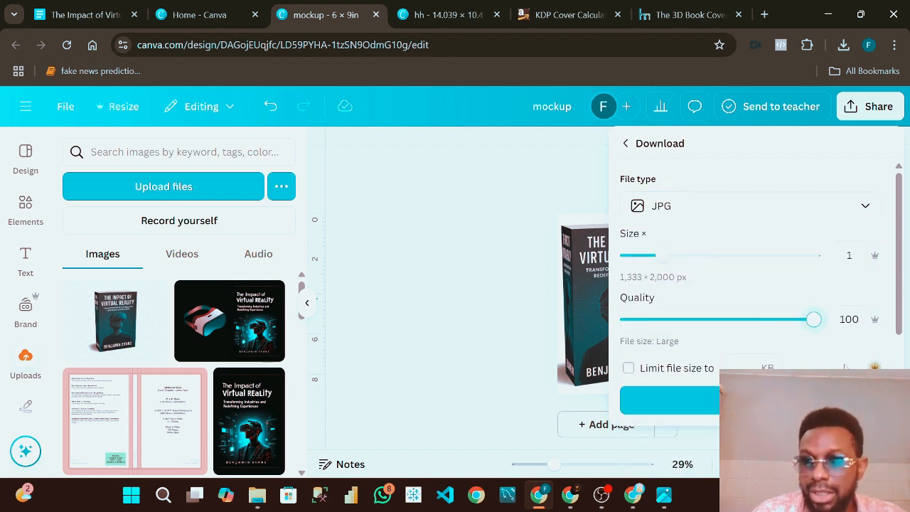
{"action": "left_click", "coordinate": [669, 400]}
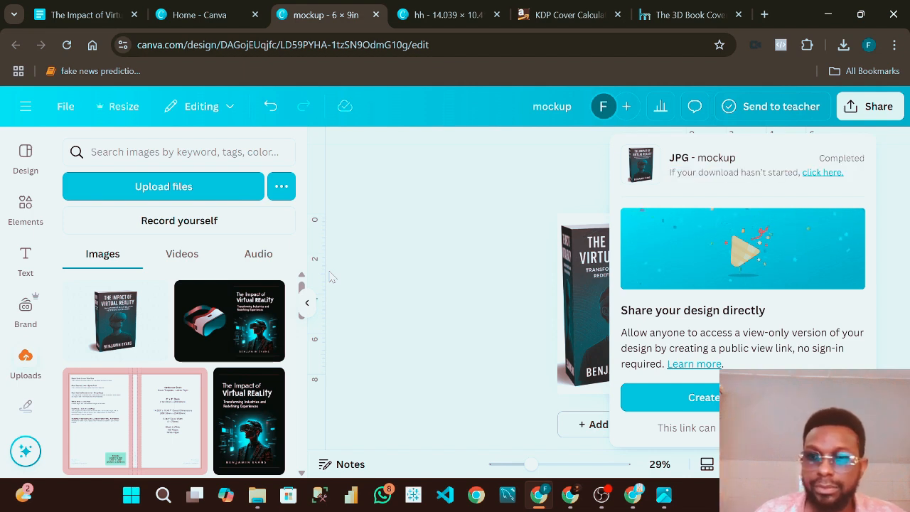
Step: Open the downloaded mockup.jpg to inspect the exported book image, and close the image viewer
{"action": "left_click", "coordinate": [843, 45]}
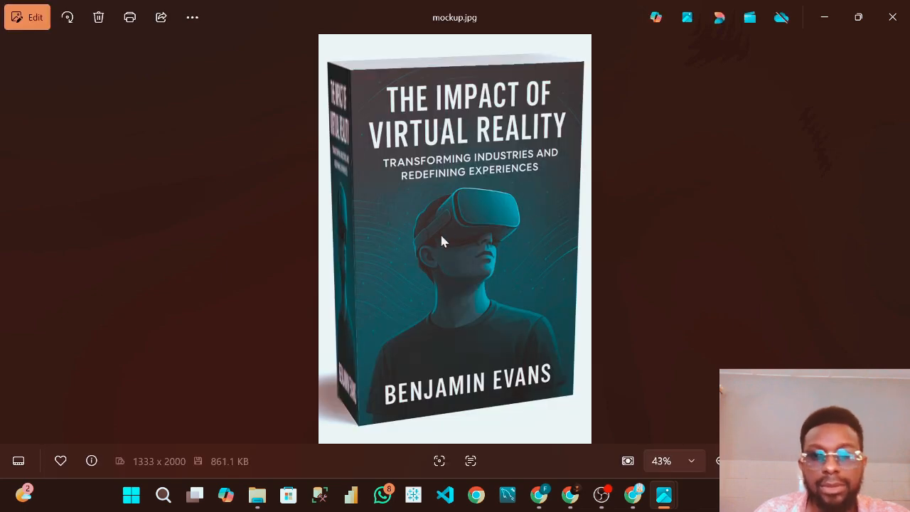
{"action": "scroll", "coordinate": [448, 237], "scroll_direction": "up", "scroll_amount": 3}
{"action": "scroll", "coordinate": [448, 238], "scroll_direction": "down", "scroll_amount": 3}
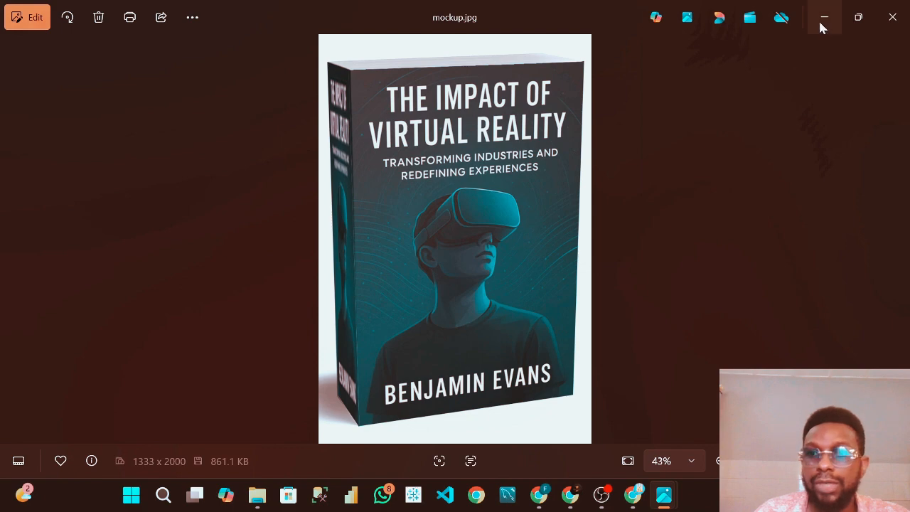
{"action": "left_click", "coordinate": [893, 18]}
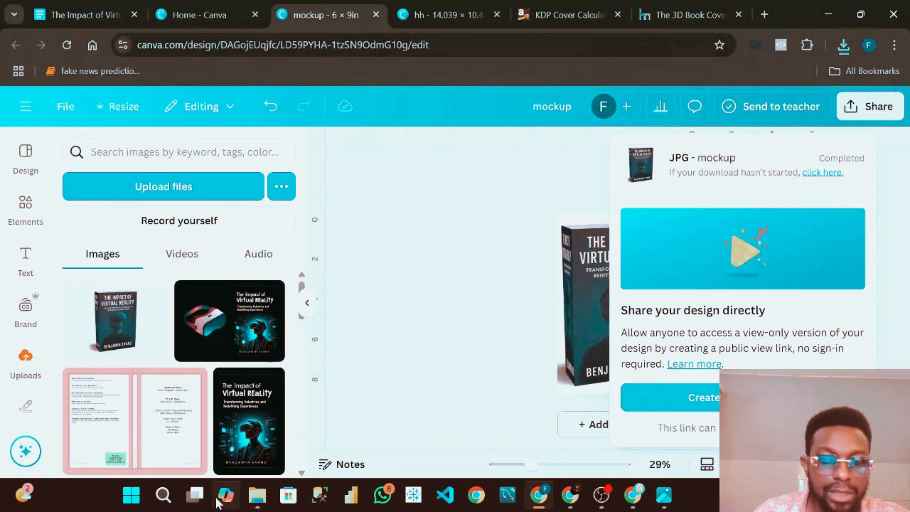
Step: View the kk cover image from the Downloads folder and return to the mockup design in Canva
{"action": "left_click", "coordinate": [255, 498]}
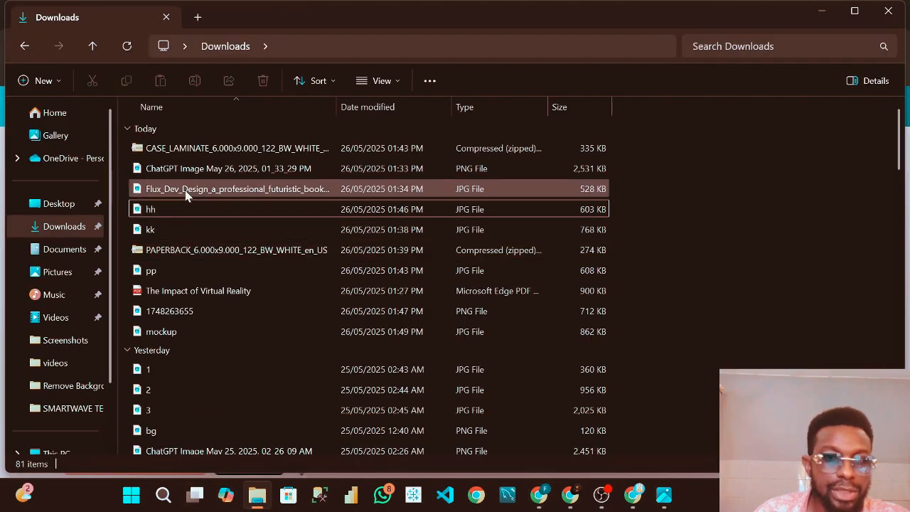
{"action": "double_click", "coordinate": [190, 228]}
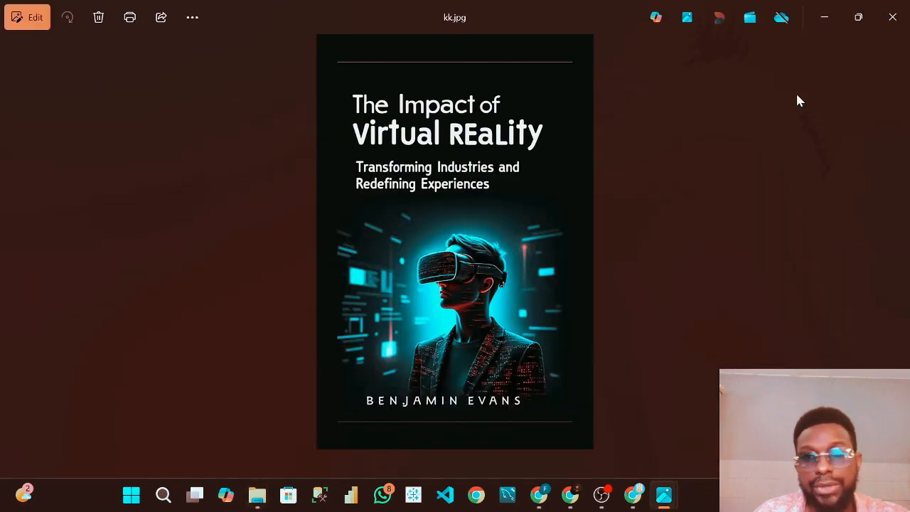
{"action": "left_click", "coordinate": [818, 19]}
{"action": "left_click", "coordinate": [814, 10]}
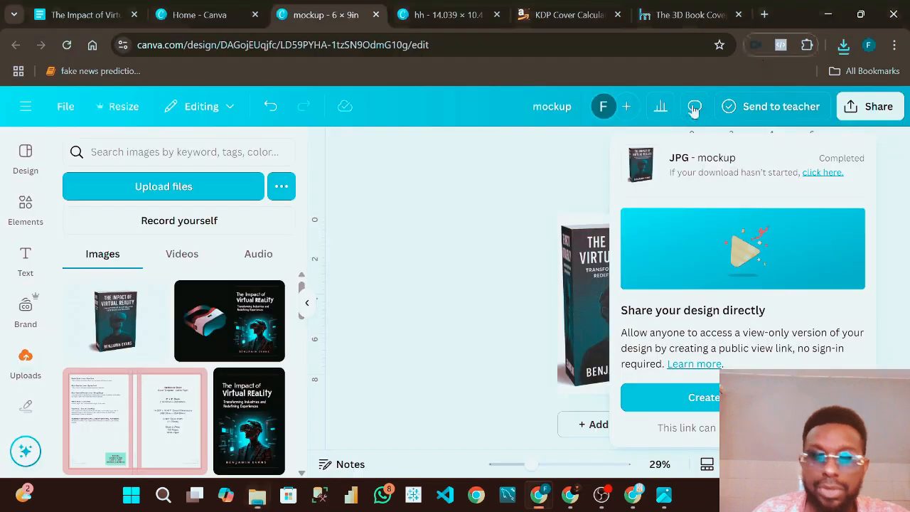
{"action": "left_click", "coordinate": [448, 223]}
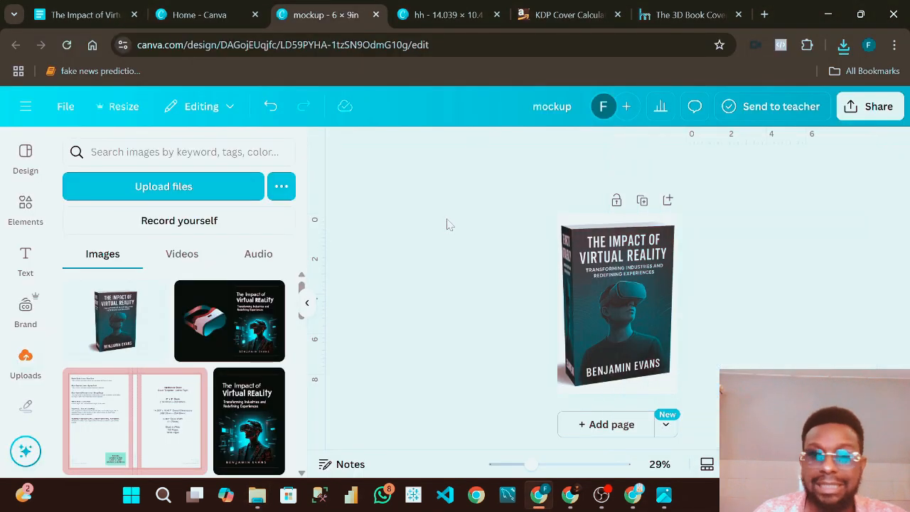